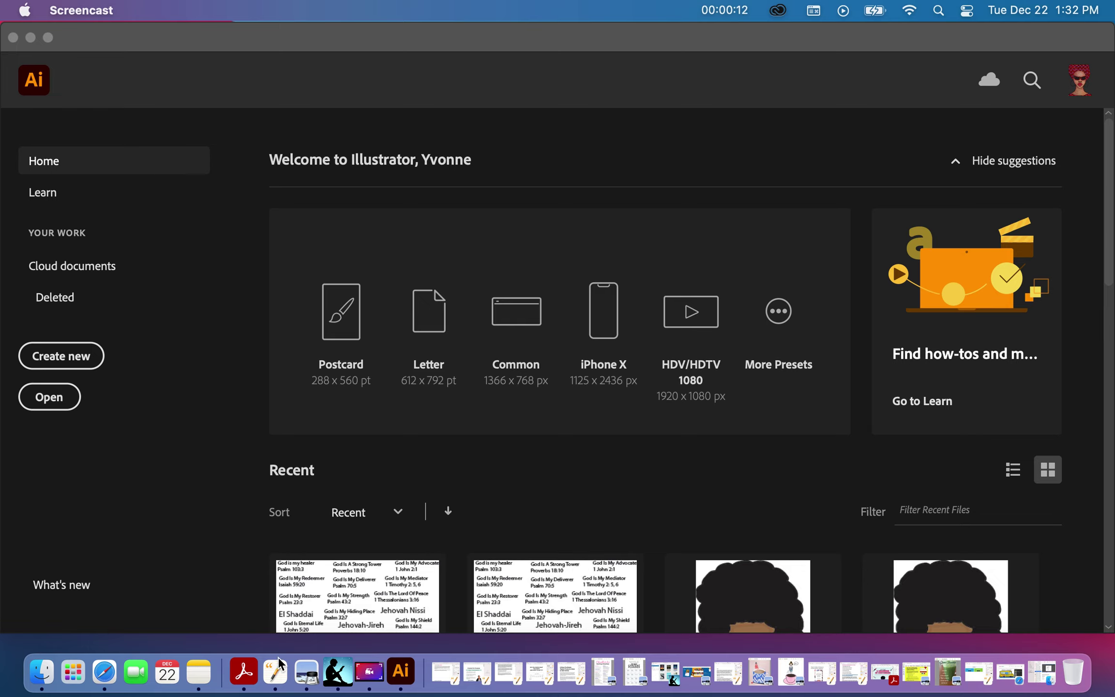
# Step: Create a new 800 x 800 px document with one artboard, CMYK color and 300 ppi raster effects
pyautogui.click(71, 362)
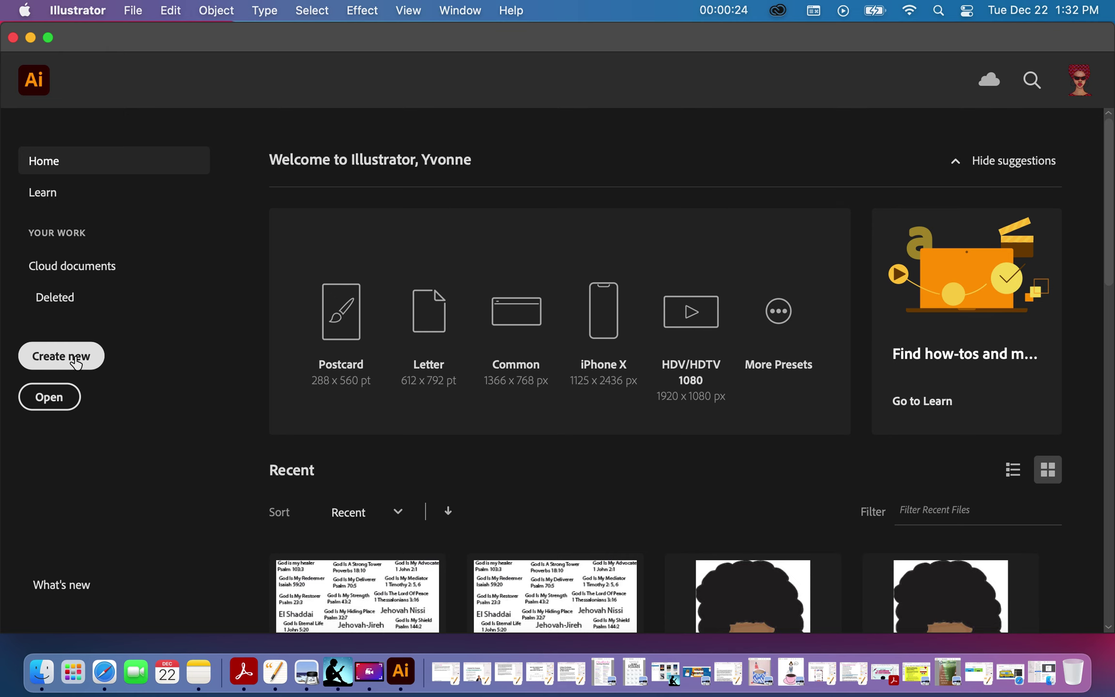
pyautogui.click(76, 363)
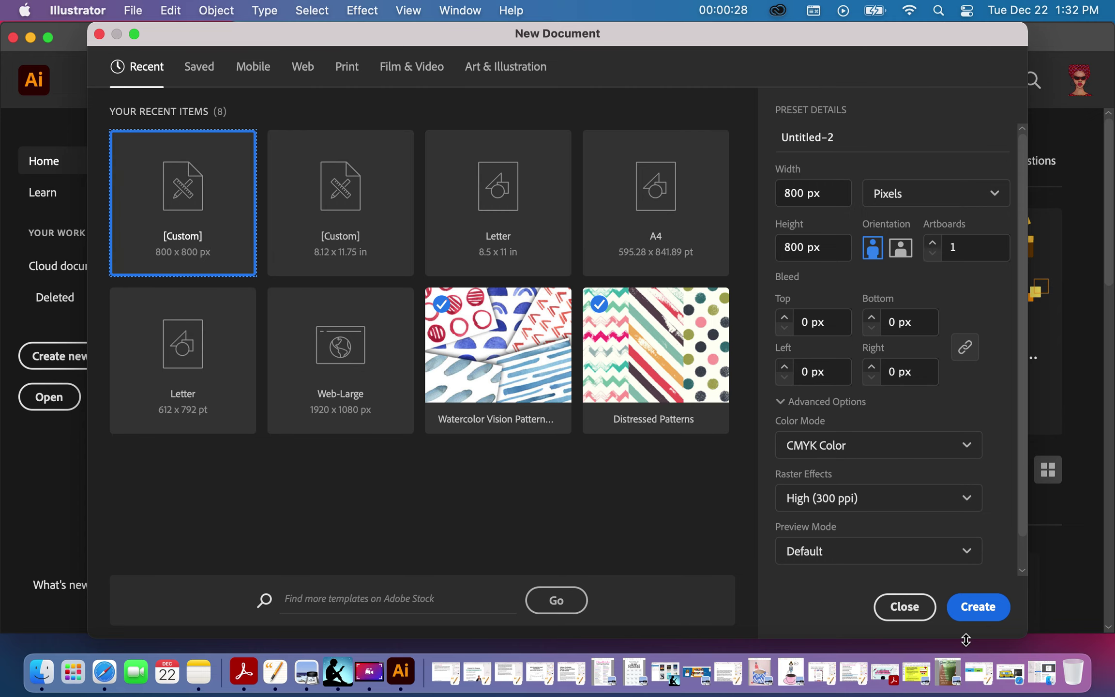
pyautogui.click(979, 611)
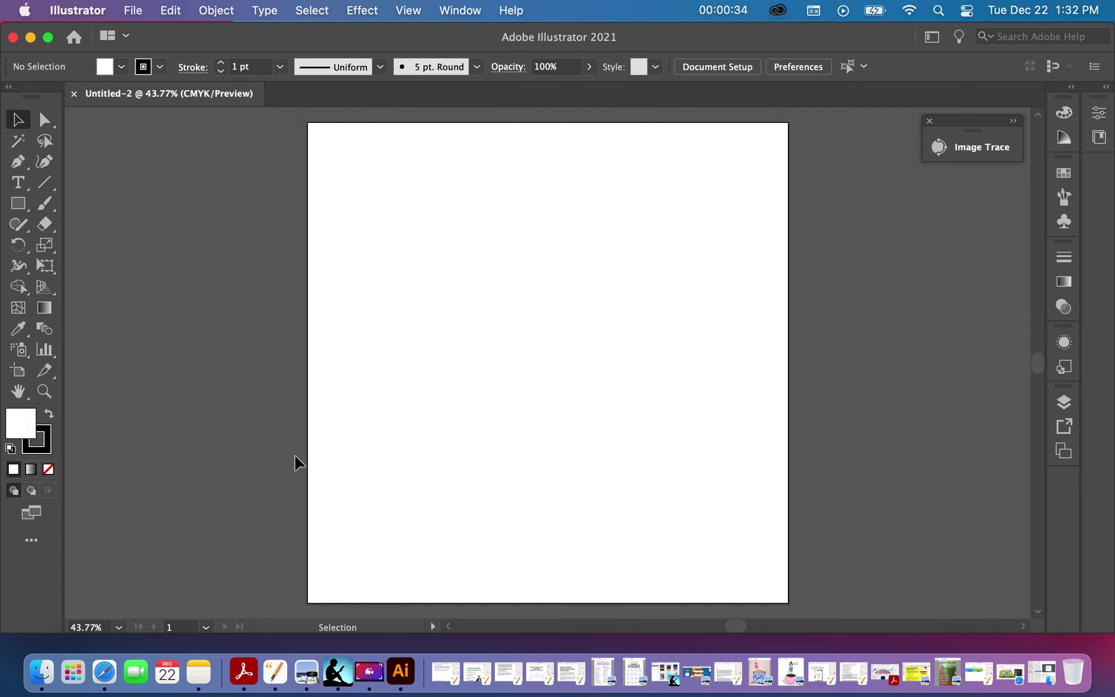
# Step: Place the scanned crowned-head and high-heel line drawing from Downloads as a linked image, sized to cover most of the artboard
pyautogui.click(133, 10)
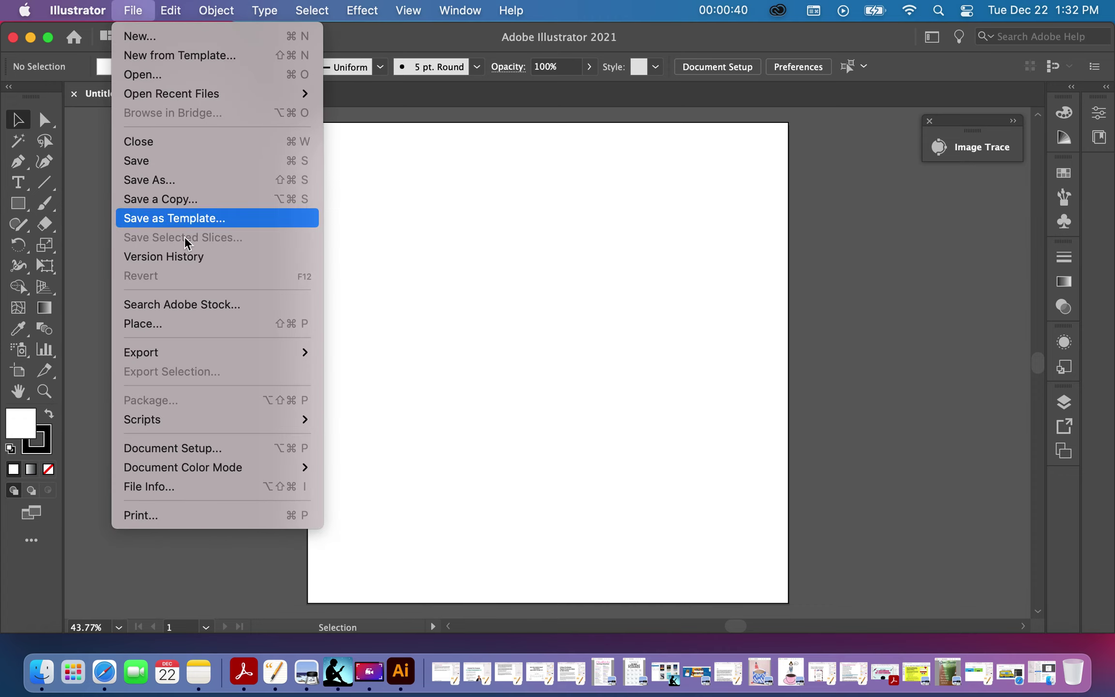
pyautogui.click(204, 328)
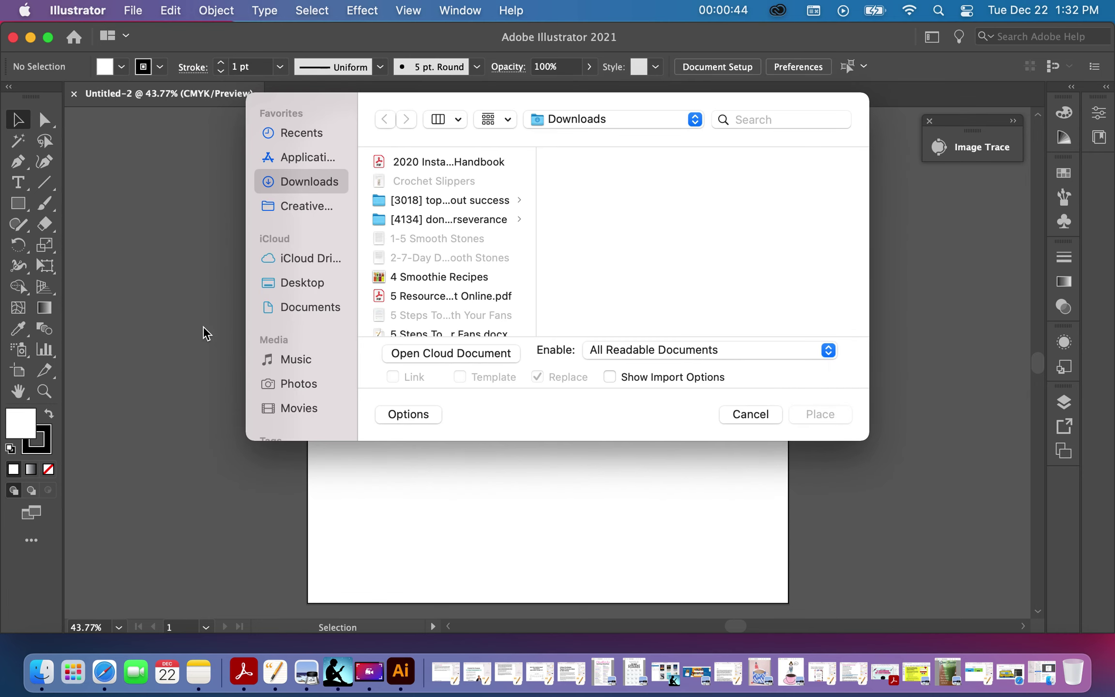
pyautogui.scroll(-10, 410, 248)
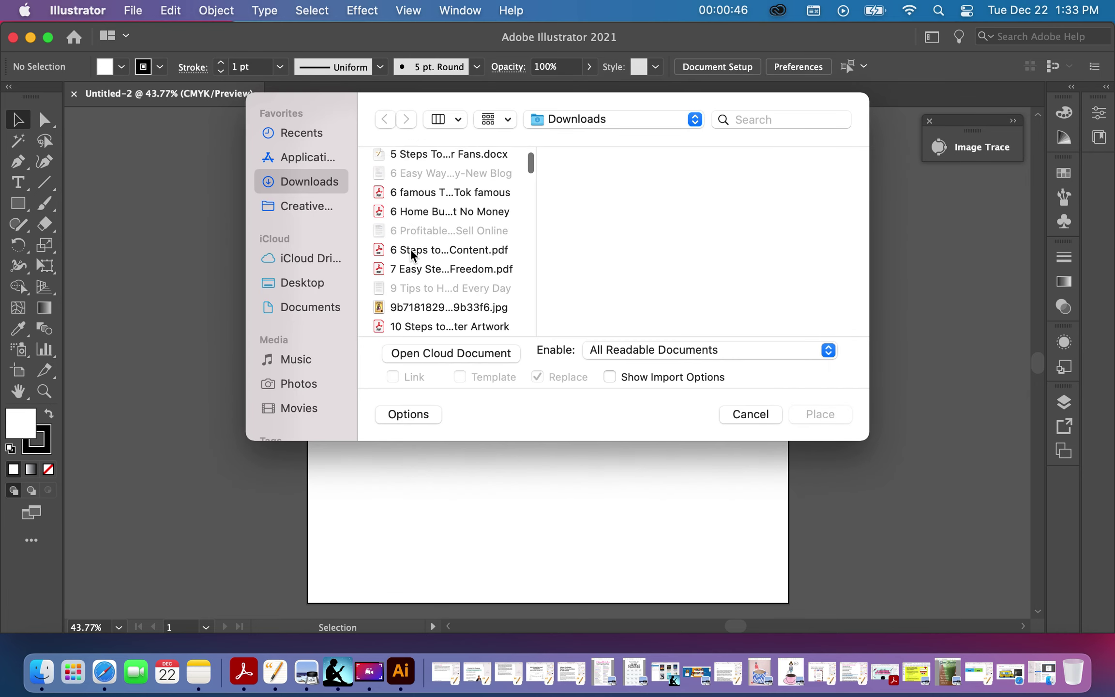
pyautogui.scroll(-20, 411, 248)
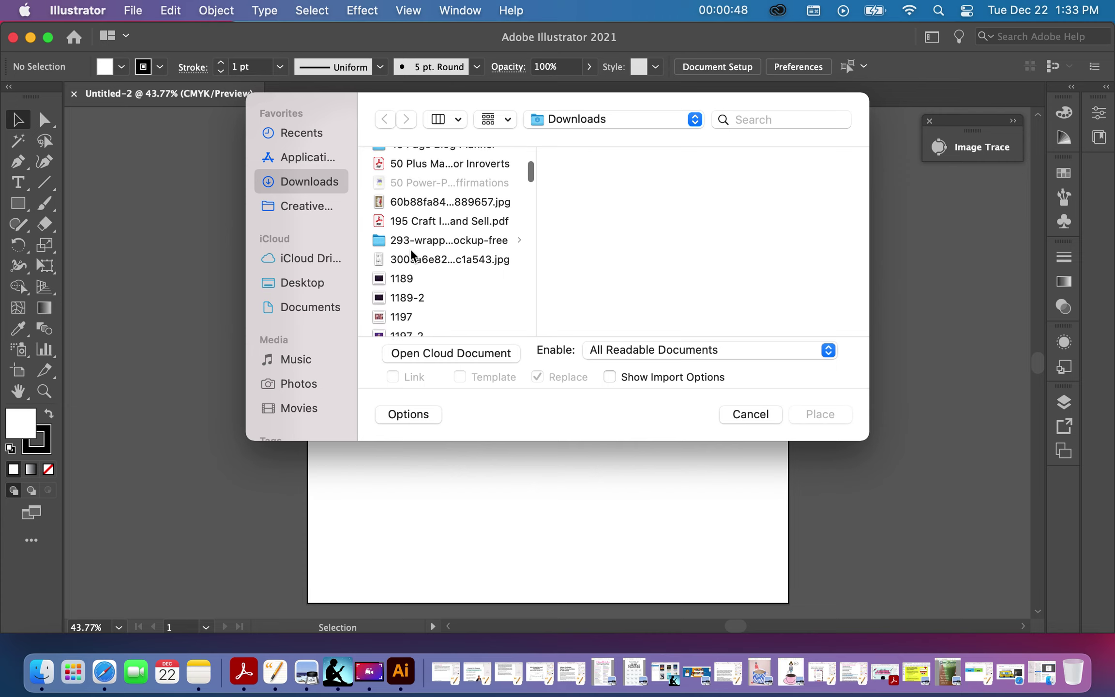
pyautogui.scroll(-20, 410, 254)
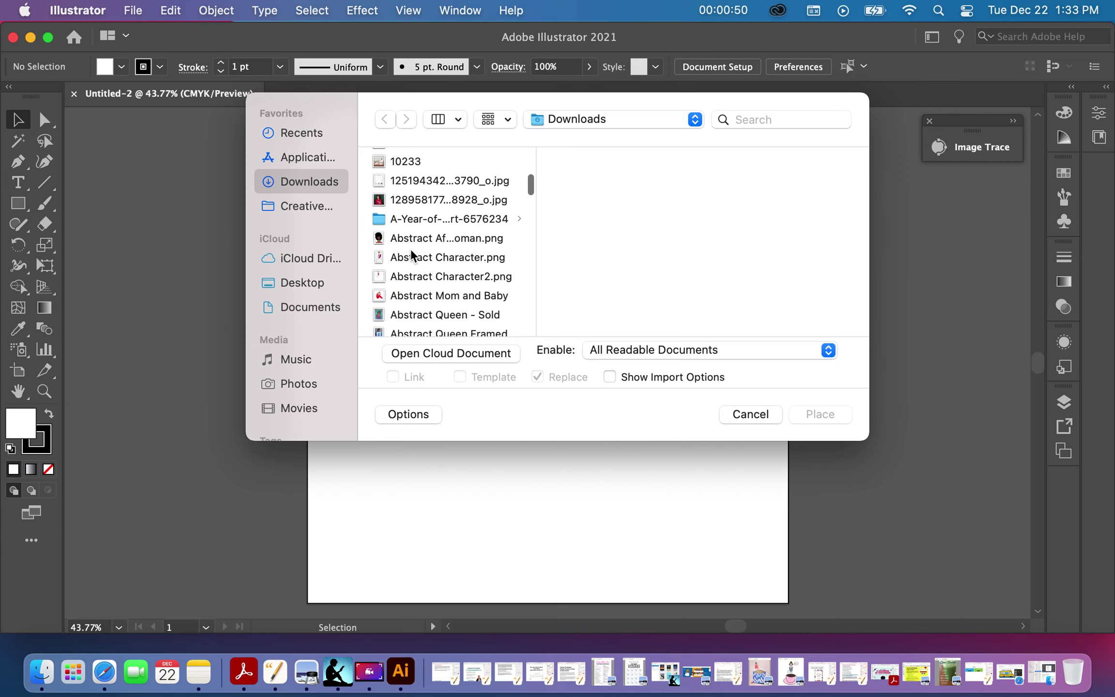
pyautogui.scroll(-20, 411, 251)
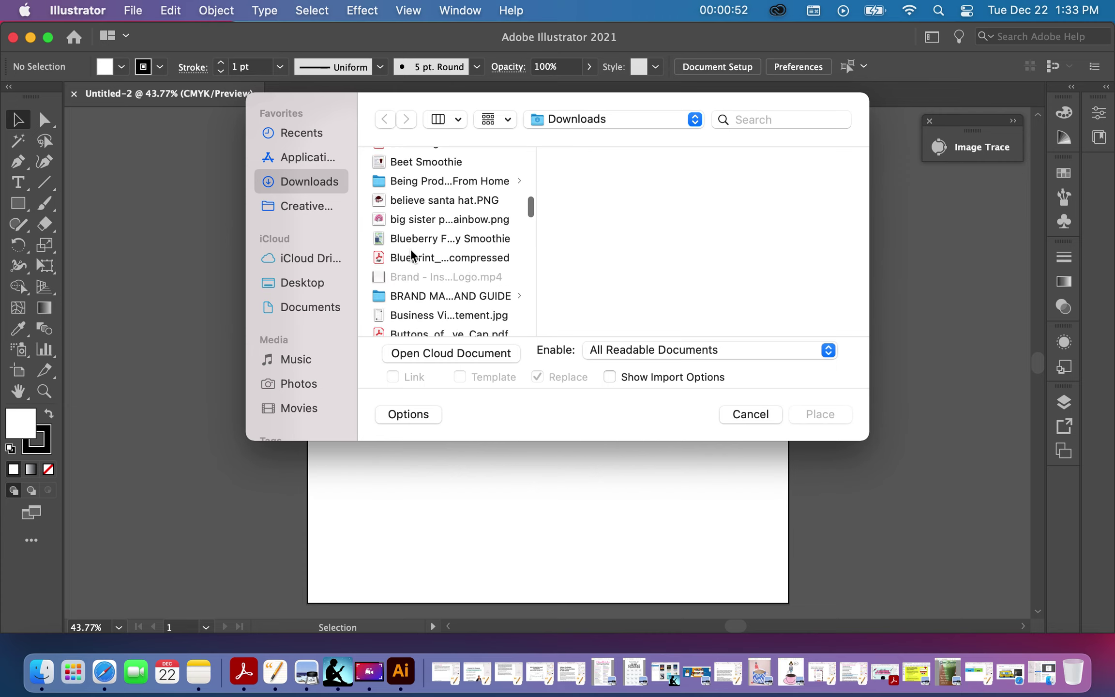
pyautogui.scroll(-20, 410, 248)
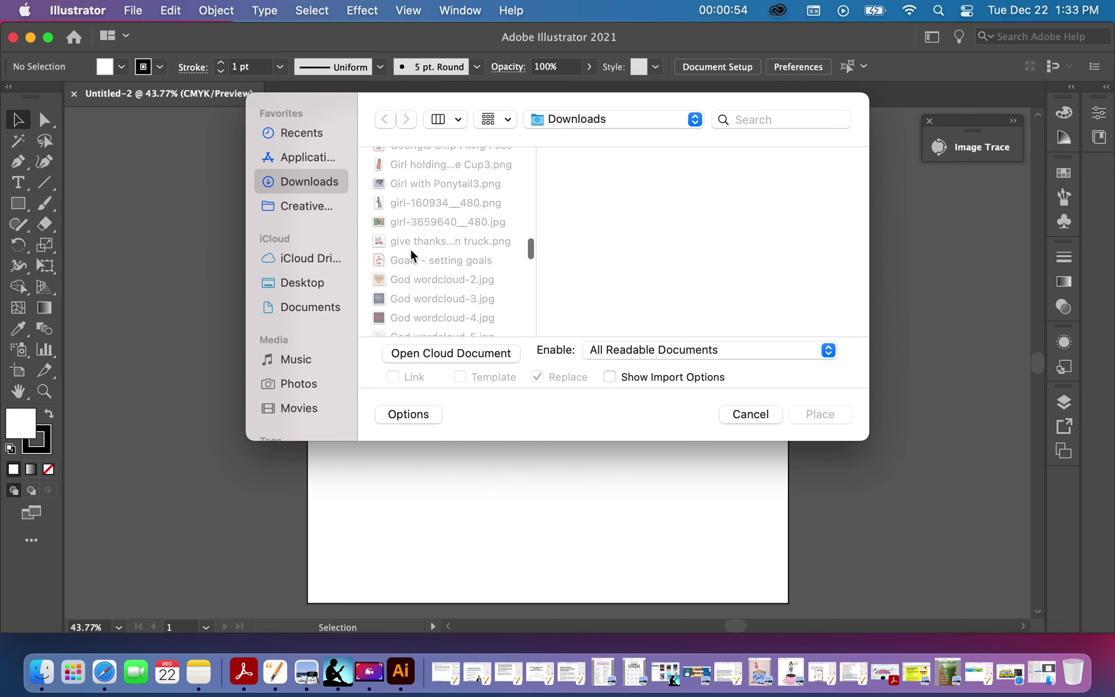
pyautogui.scroll(-20, 411, 248)
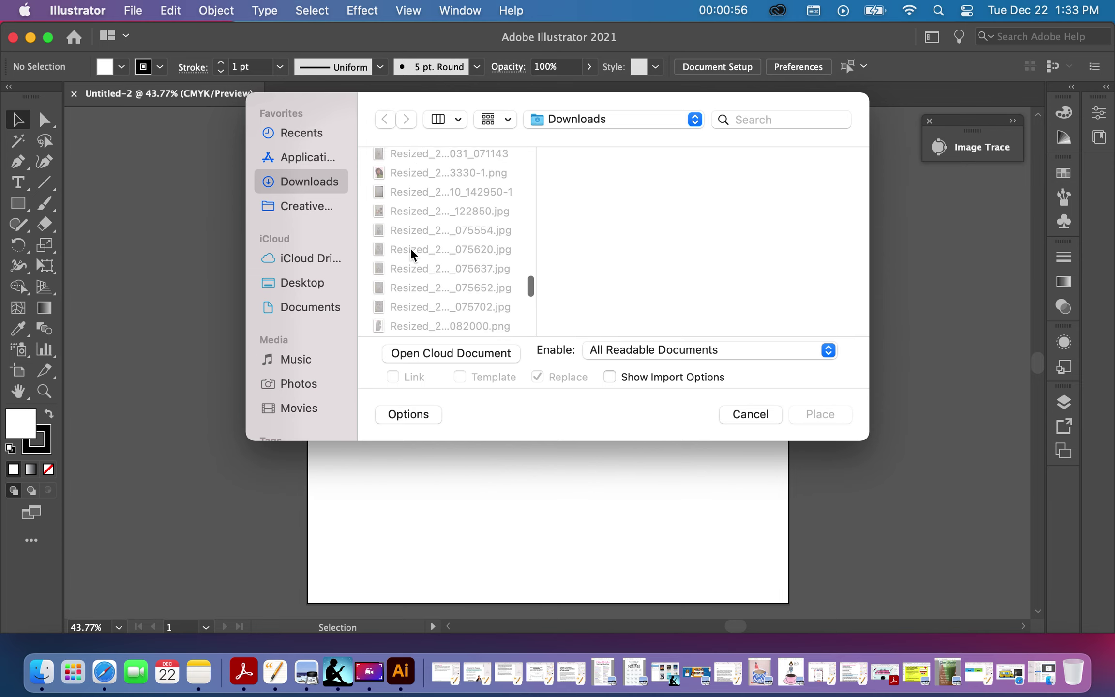
pyautogui.scroll(10, 410, 249)
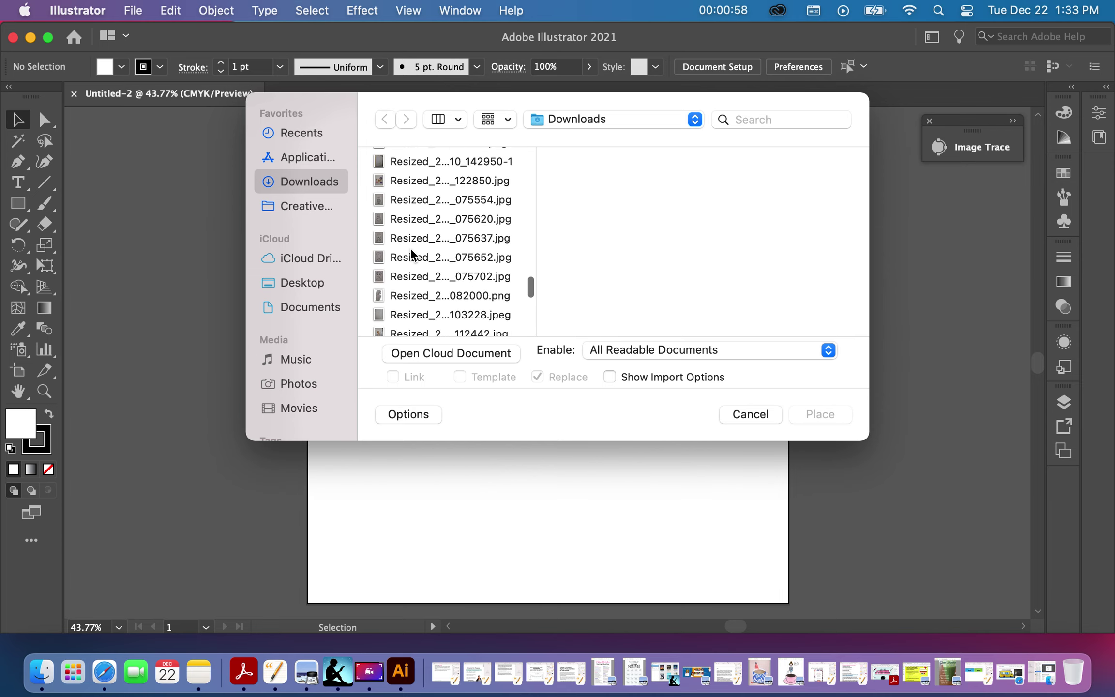
pyautogui.scroll(-5, 410, 248)
pyautogui.click(407, 230)
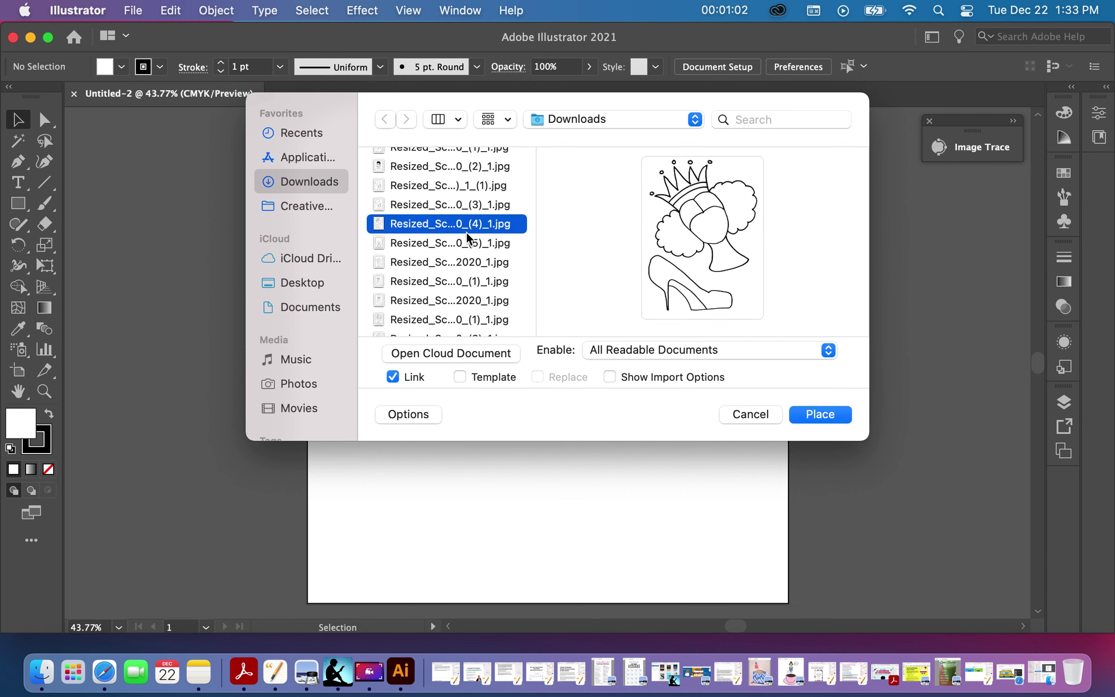
pyautogui.click(813, 414)
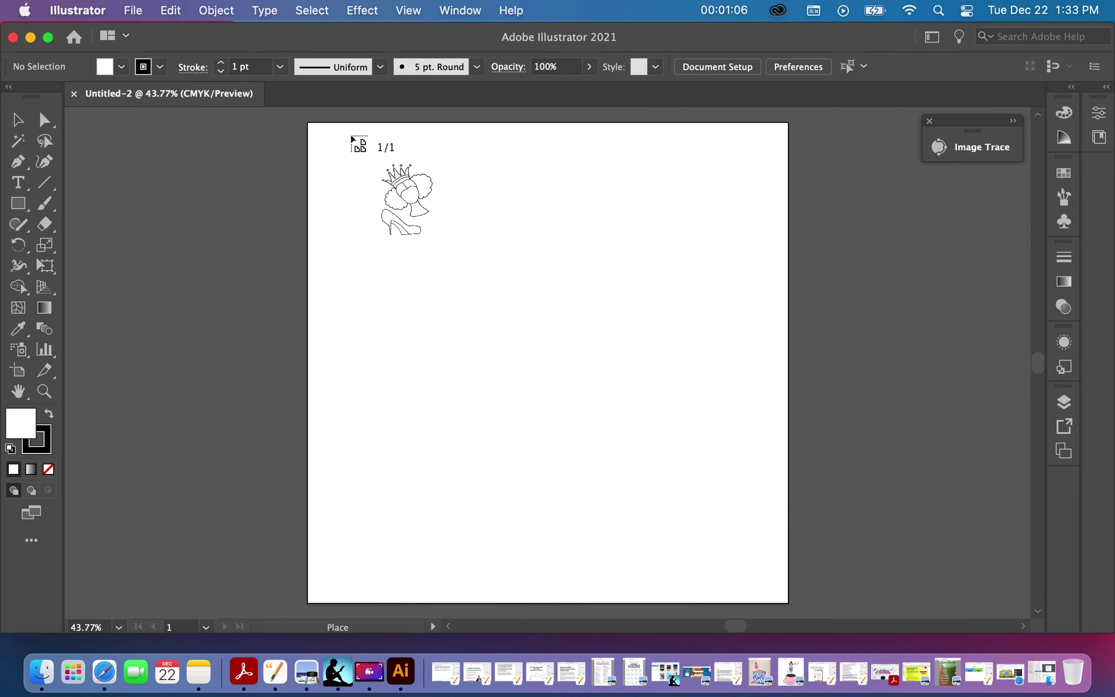
pyautogui.moveTo(350, 143); pyautogui.dragTo(764, 541)
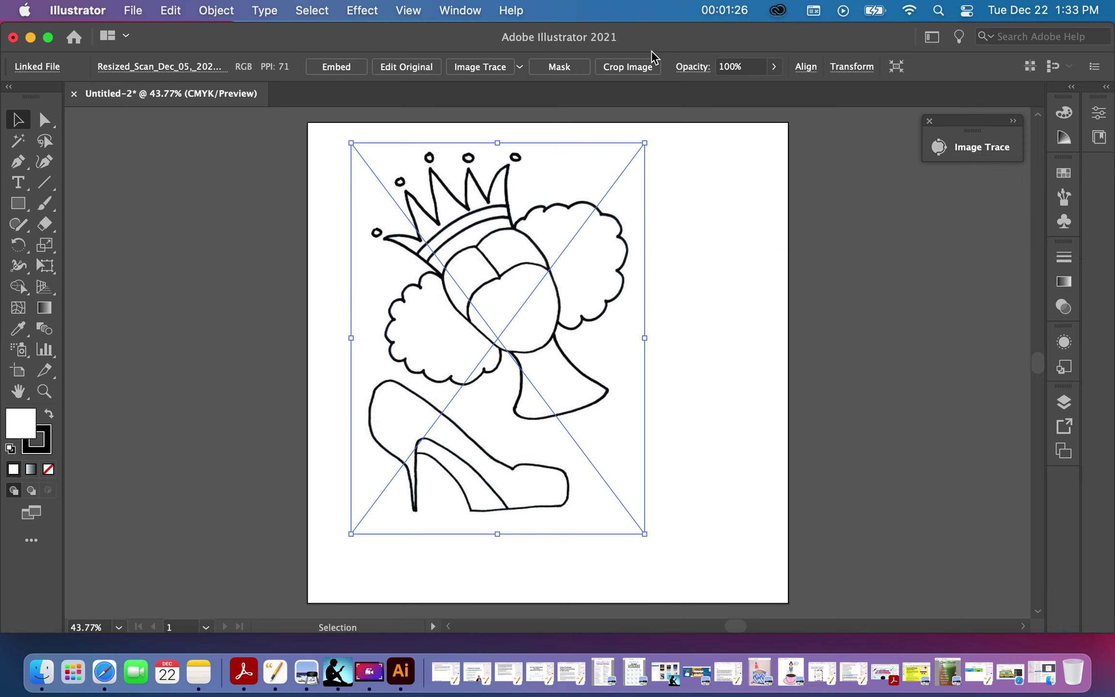
# Step: Trace the placed drawing with Image Trace using the Default preset in Black and White mode at threshold 128
pyautogui.click(460, 10)
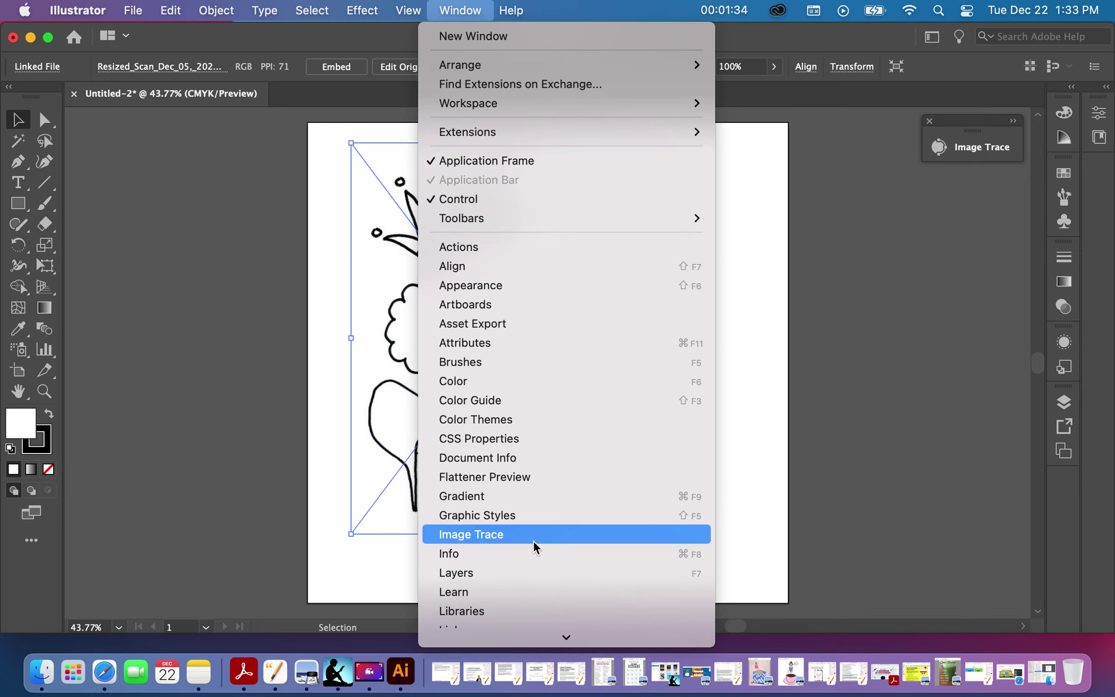
pyautogui.click(896, 333)
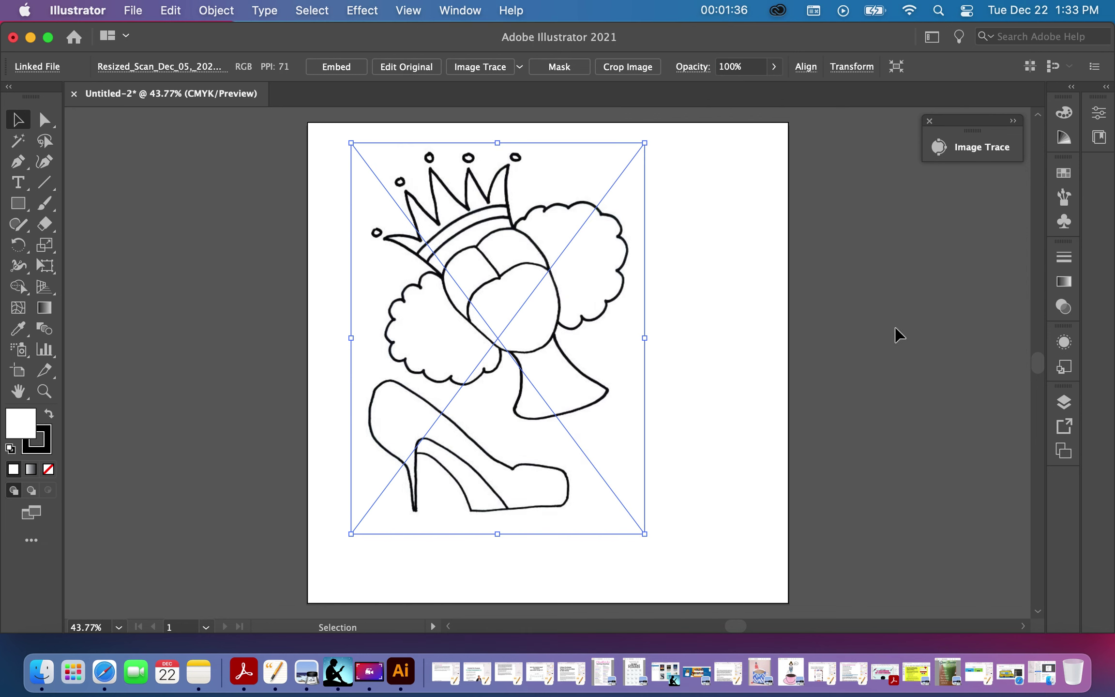
pyautogui.click(970, 150)
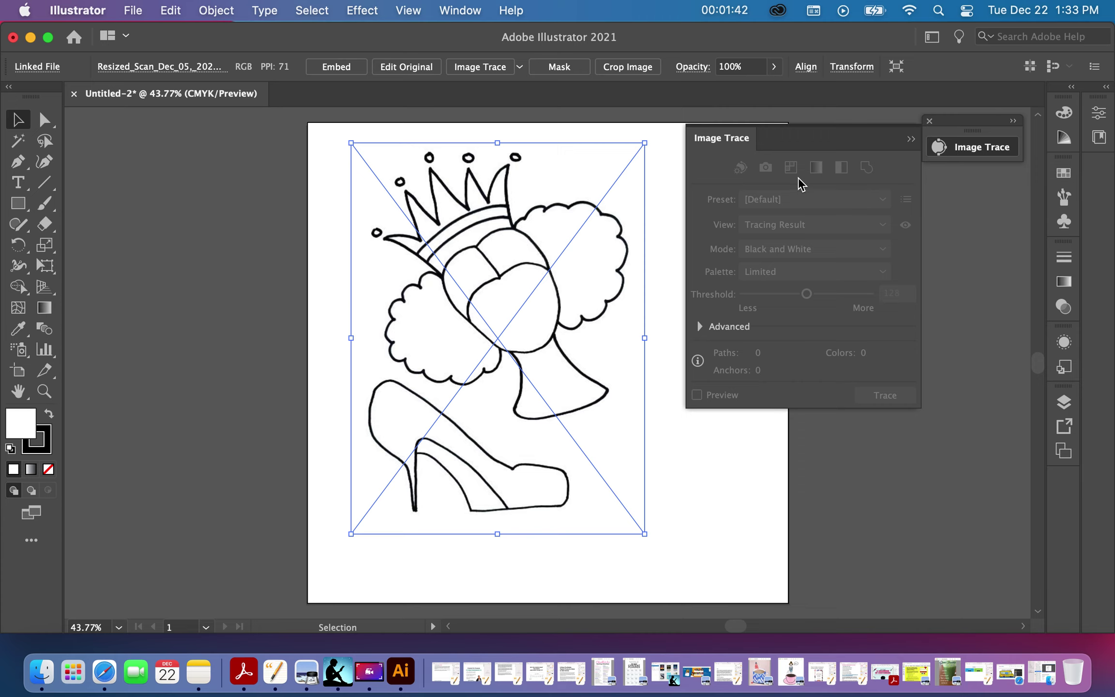
pyautogui.click(877, 451)
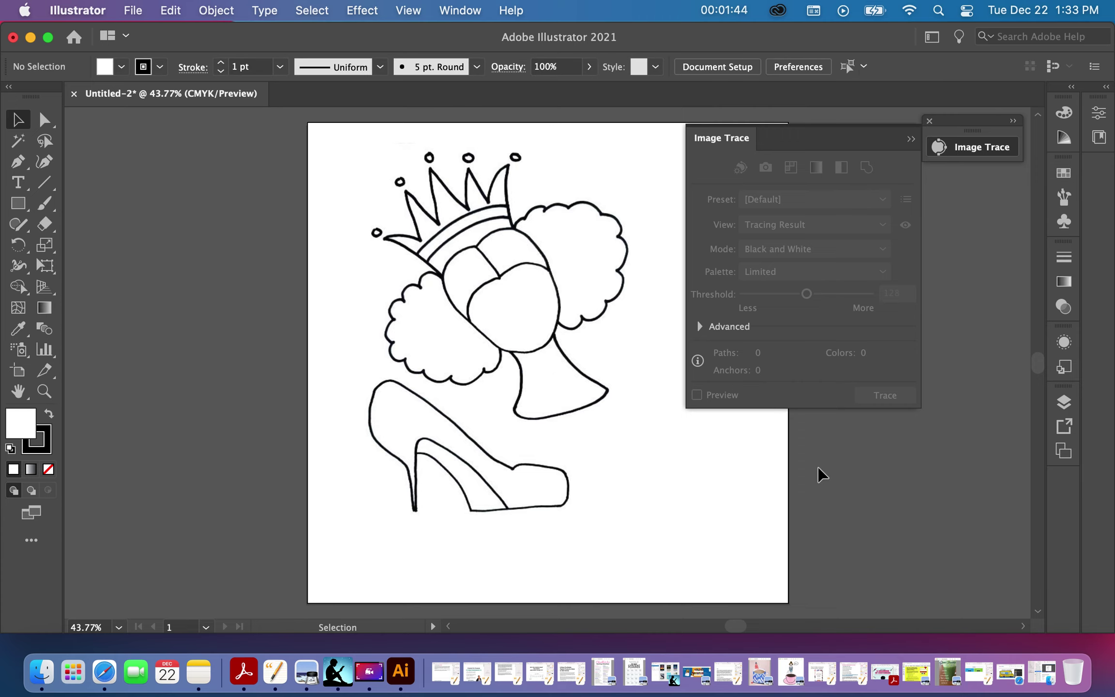
pyautogui.click(639, 484)
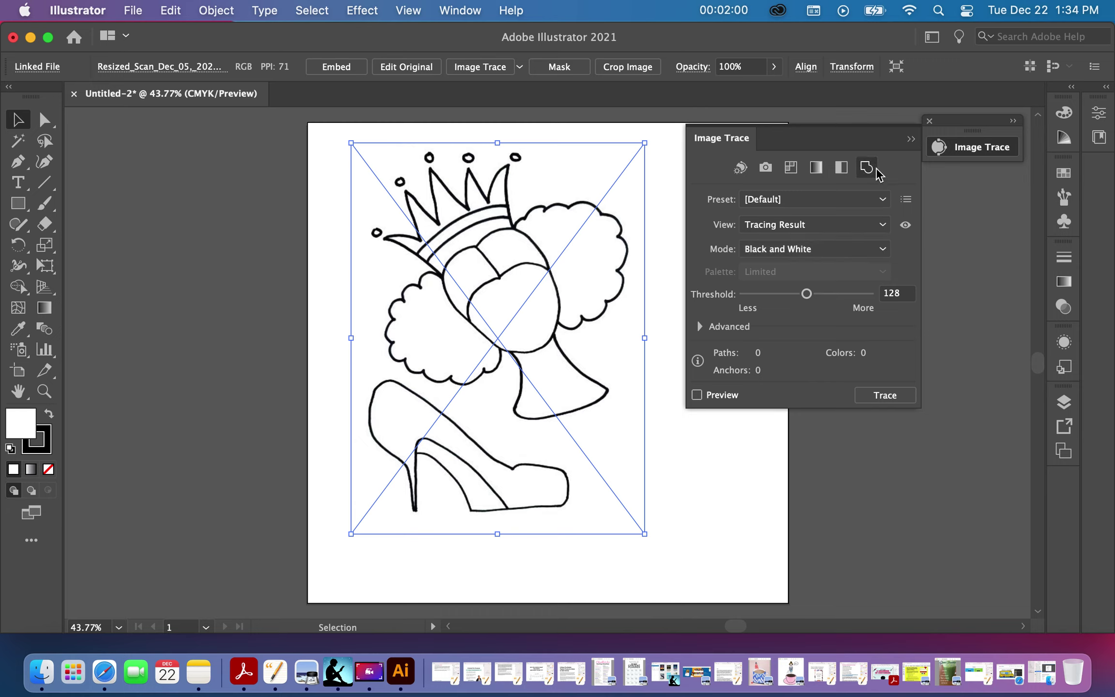
pyautogui.click(883, 200)
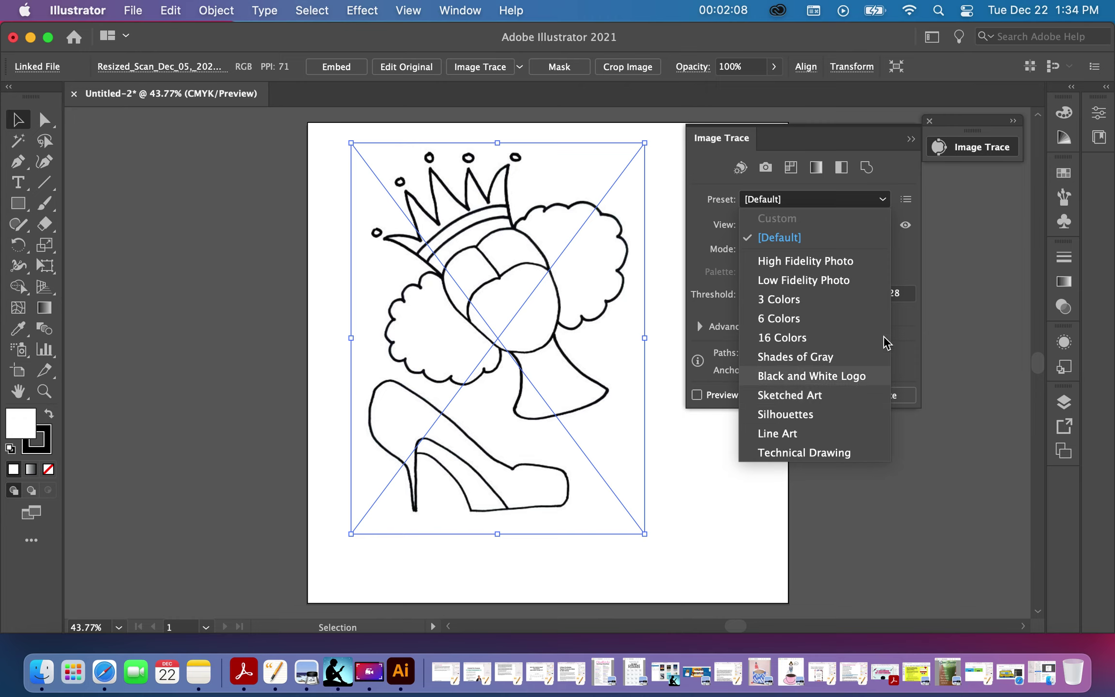
pyautogui.click(943, 280)
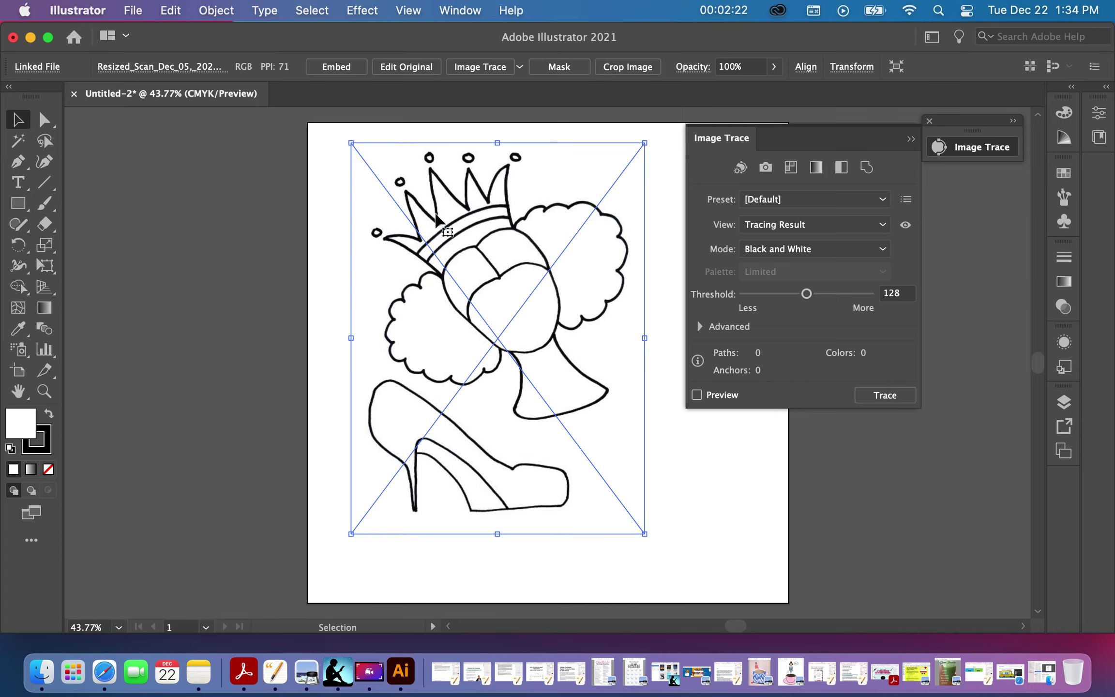
pyautogui.click(697, 395)
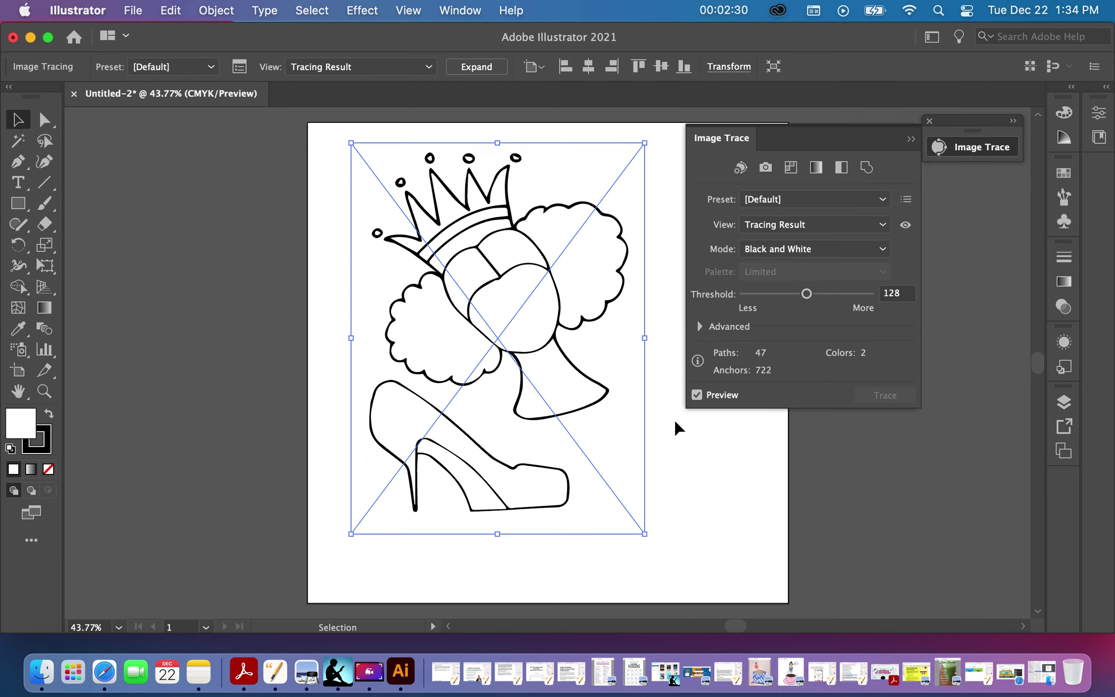
pyautogui.click(910, 141)
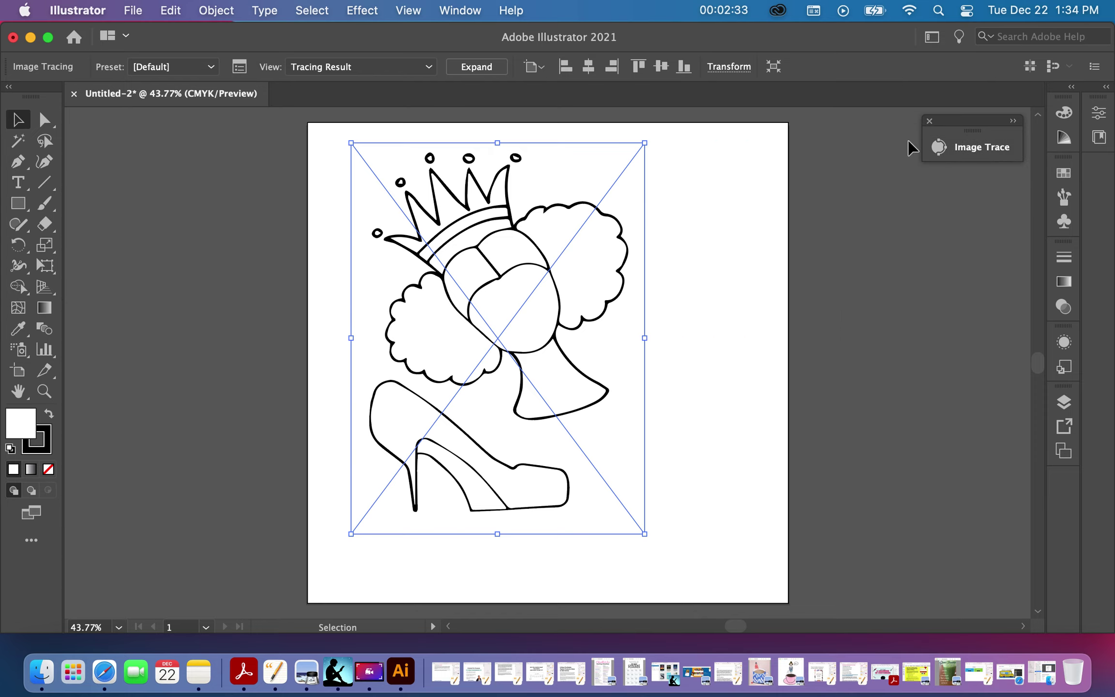
# Step: Expand the traced drawing into editable paths with Object and Fill enabled
pyautogui.click(216, 10)
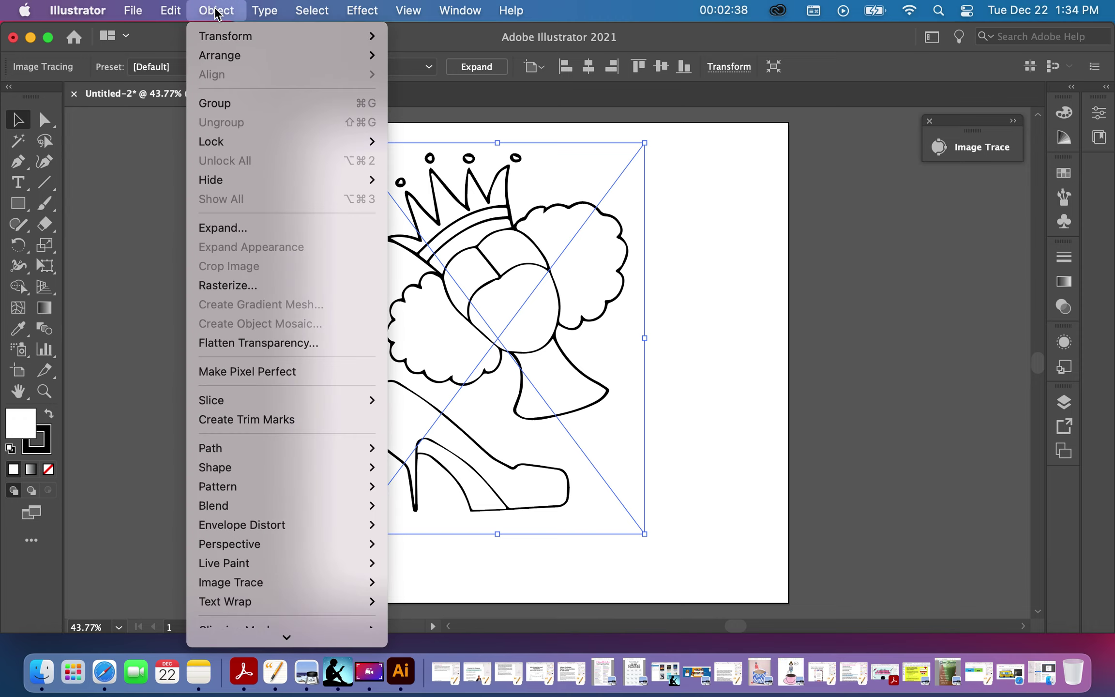
pyautogui.click(214, 232)
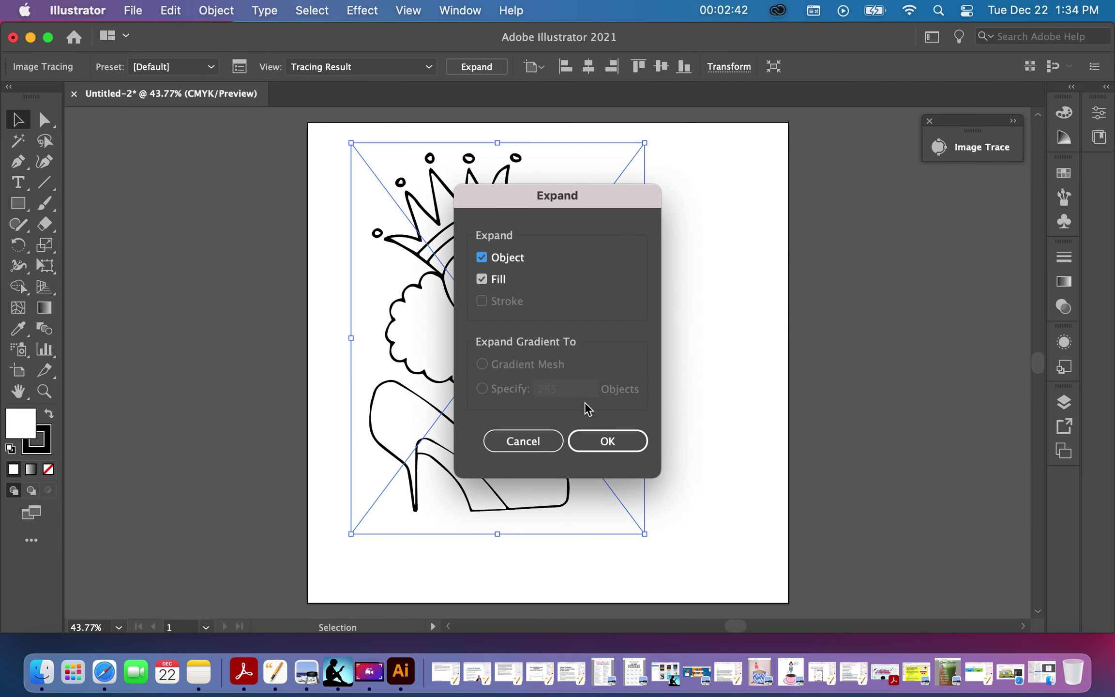
pyautogui.click(614, 451)
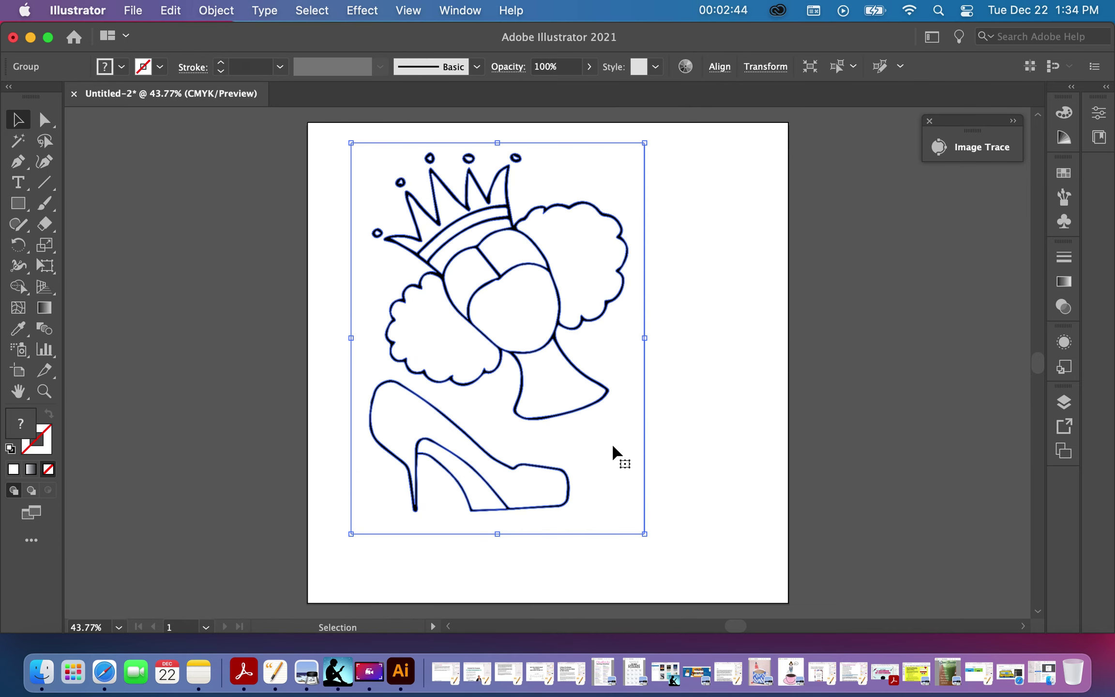
# Step: Ungroup the expanded artwork into separate shapes and deselect everything
pyautogui.click(217, 11)
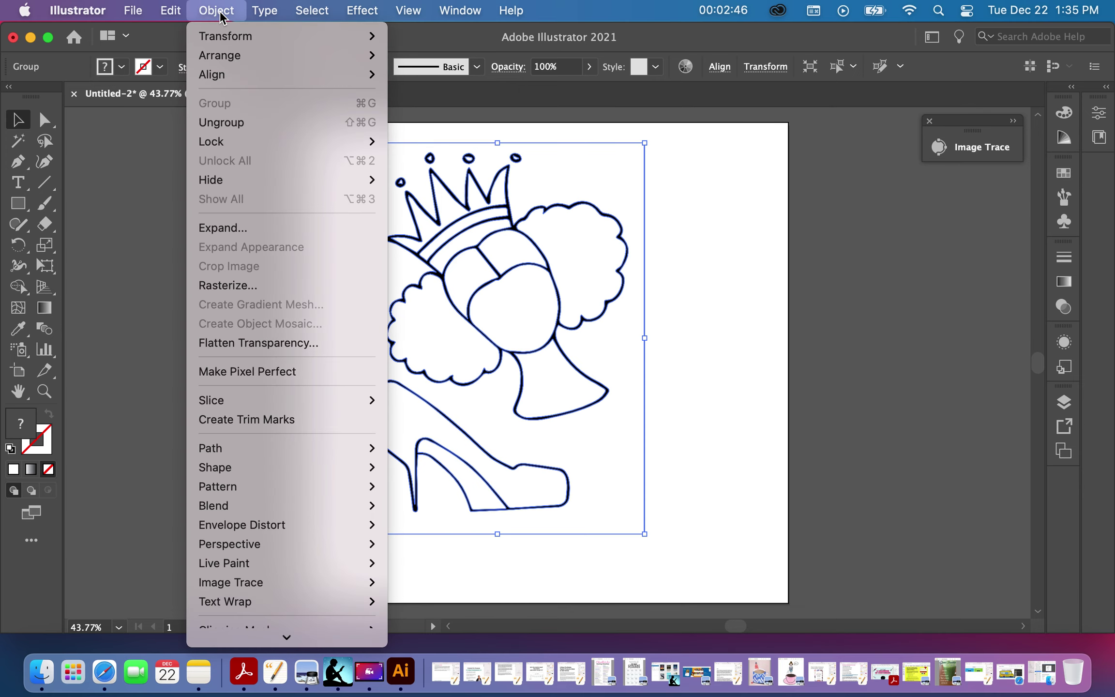
pyautogui.click(228, 122)
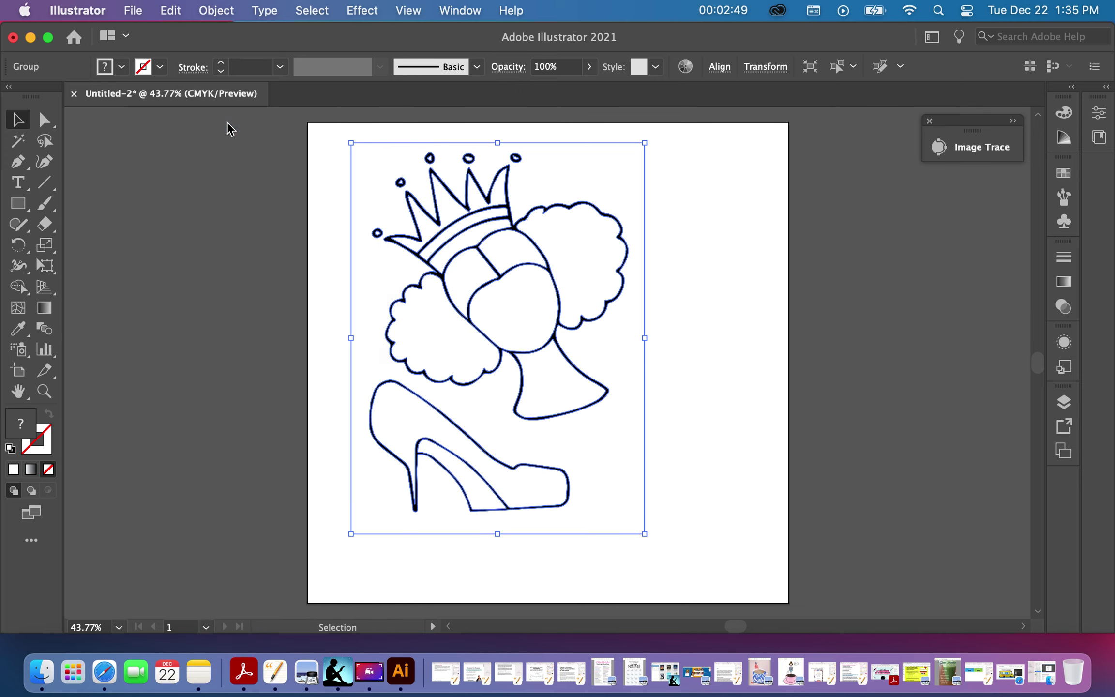
pyautogui.click(217, 9)
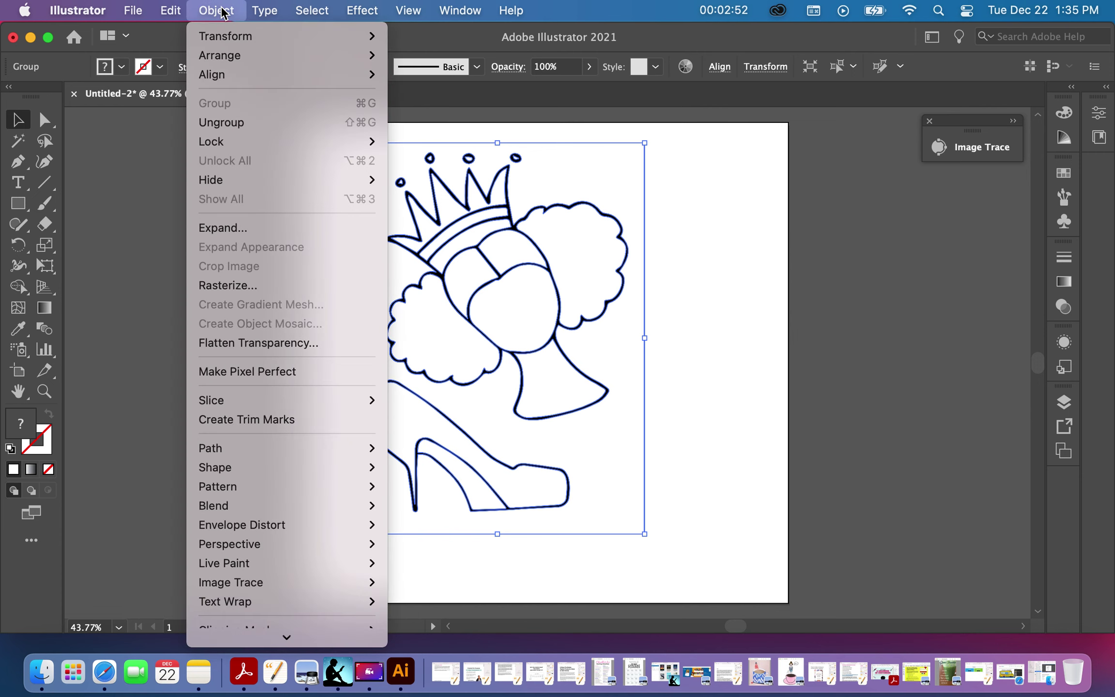
pyautogui.click(238, 128)
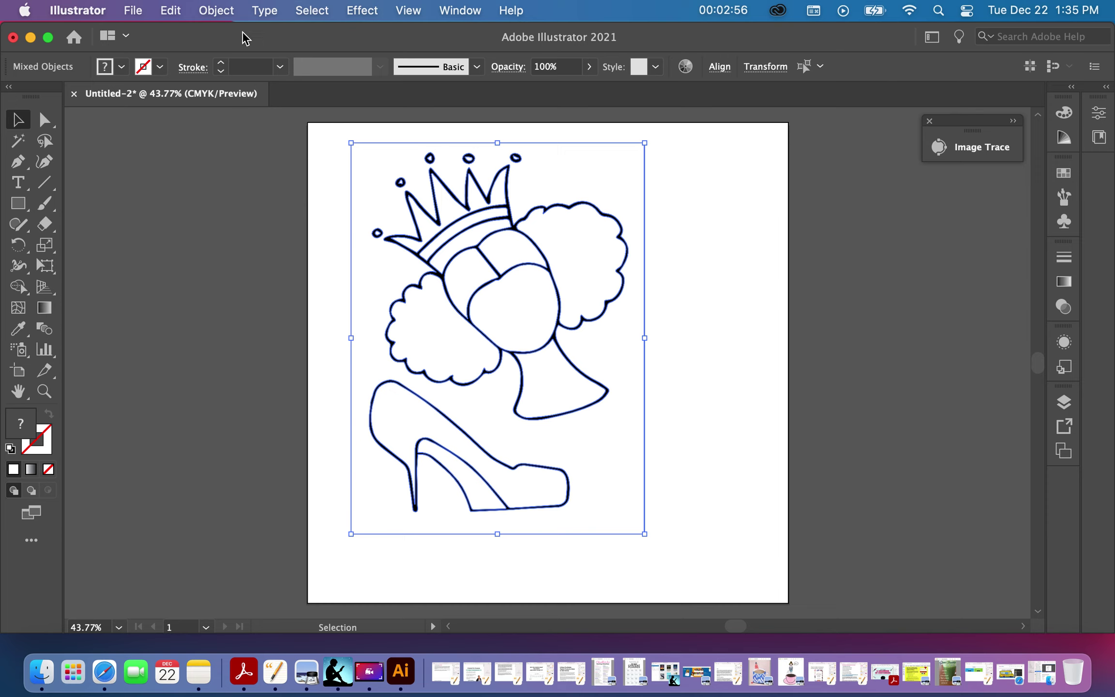
pyautogui.click(225, 11)
pyautogui.click(228, 15)
pyautogui.click(712, 418)
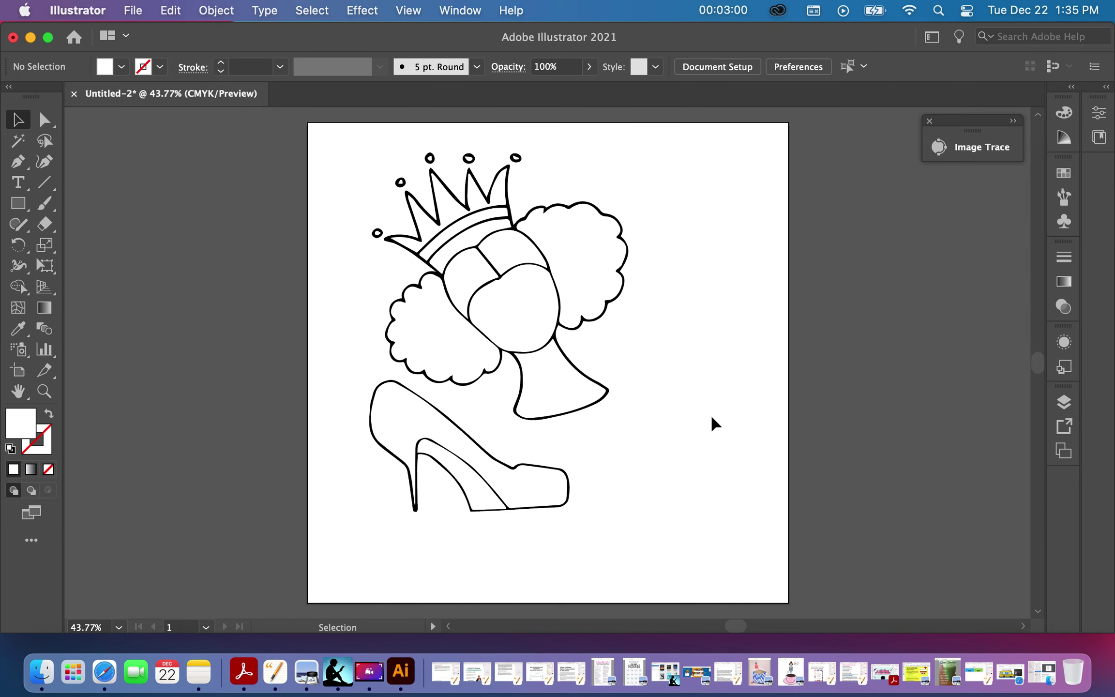
# Step: Select the neck, face, hair and headwrap shapes one at a time to check that each is a separate path
pyautogui.click(552, 384)
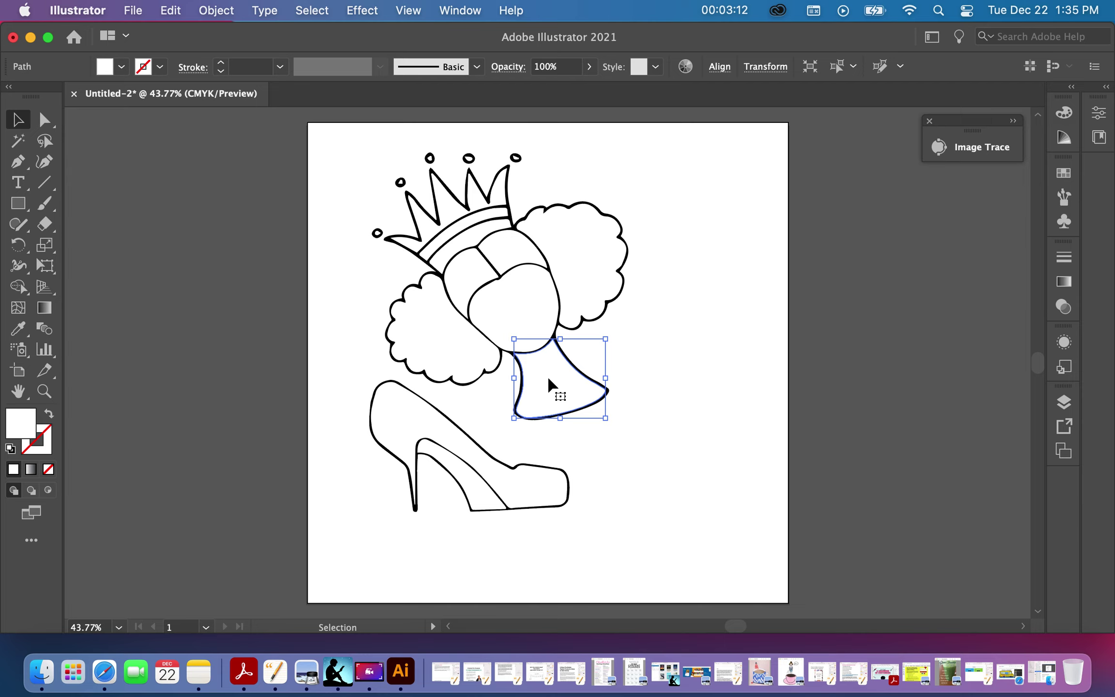
pyautogui.click(520, 314)
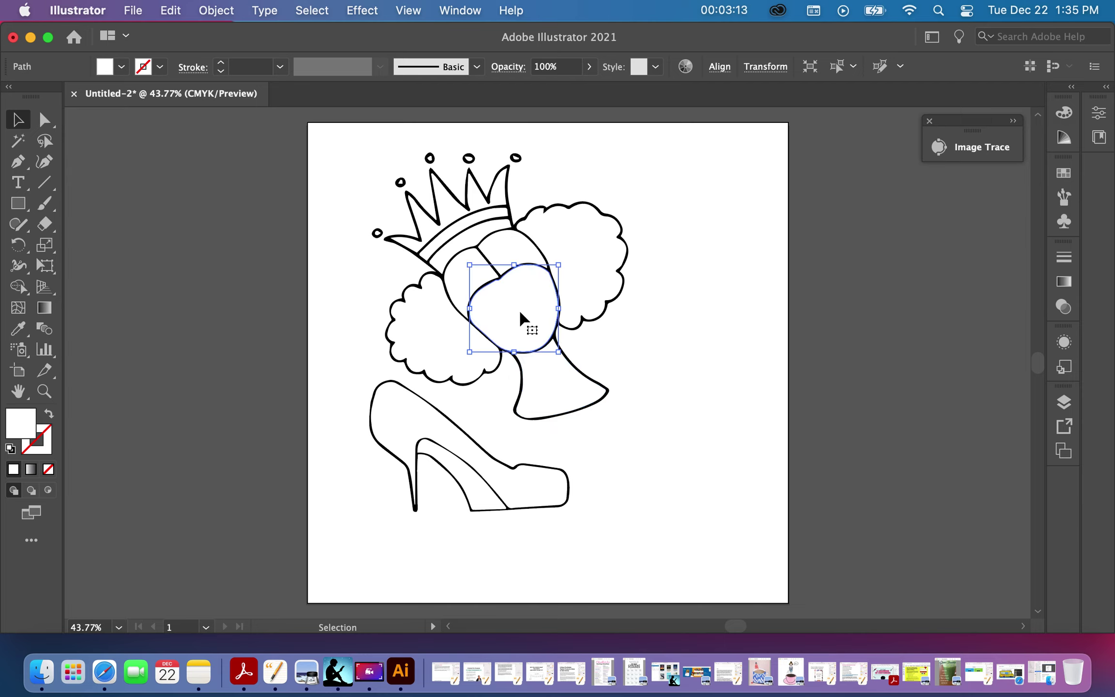
pyautogui.click(572, 241)
pyautogui.click(482, 284)
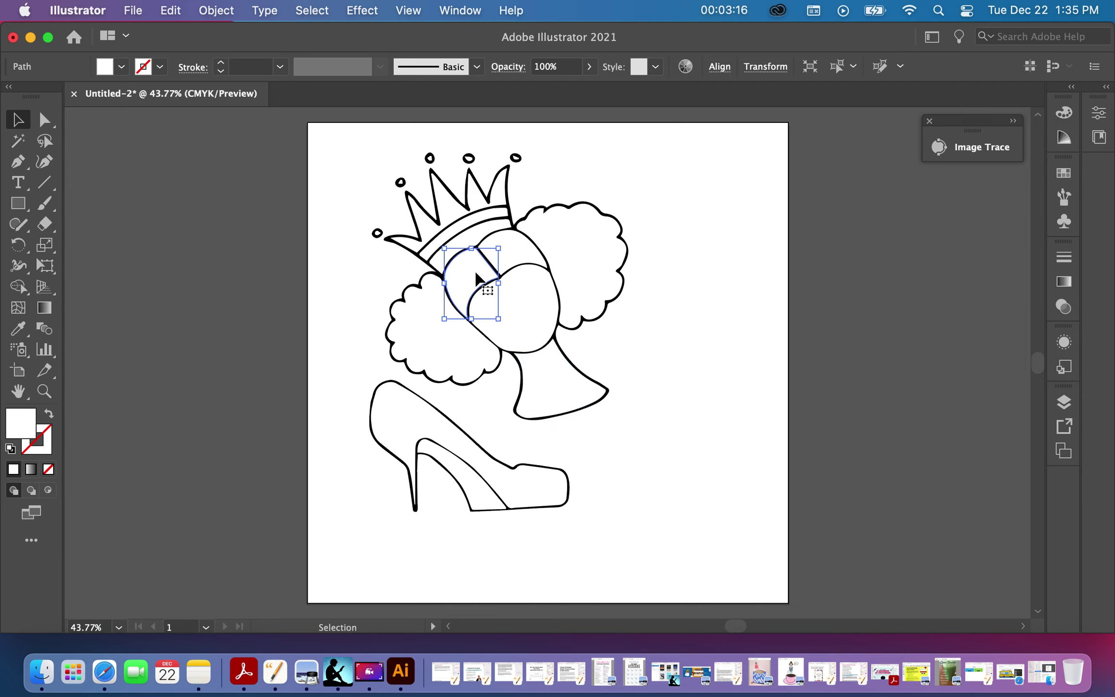
# Step: Select the lower hair puff, neck, upper forehead section and high heel in turn to check that each is separate
pyautogui.click(449, 342)
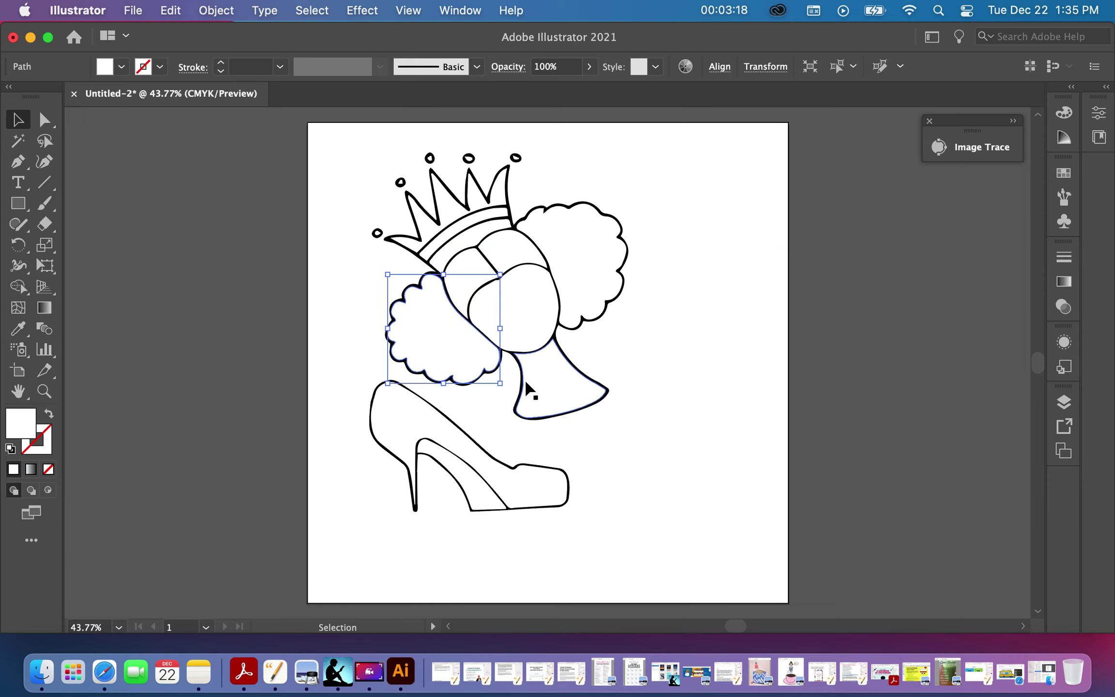
pyautogui.click(543, 382)
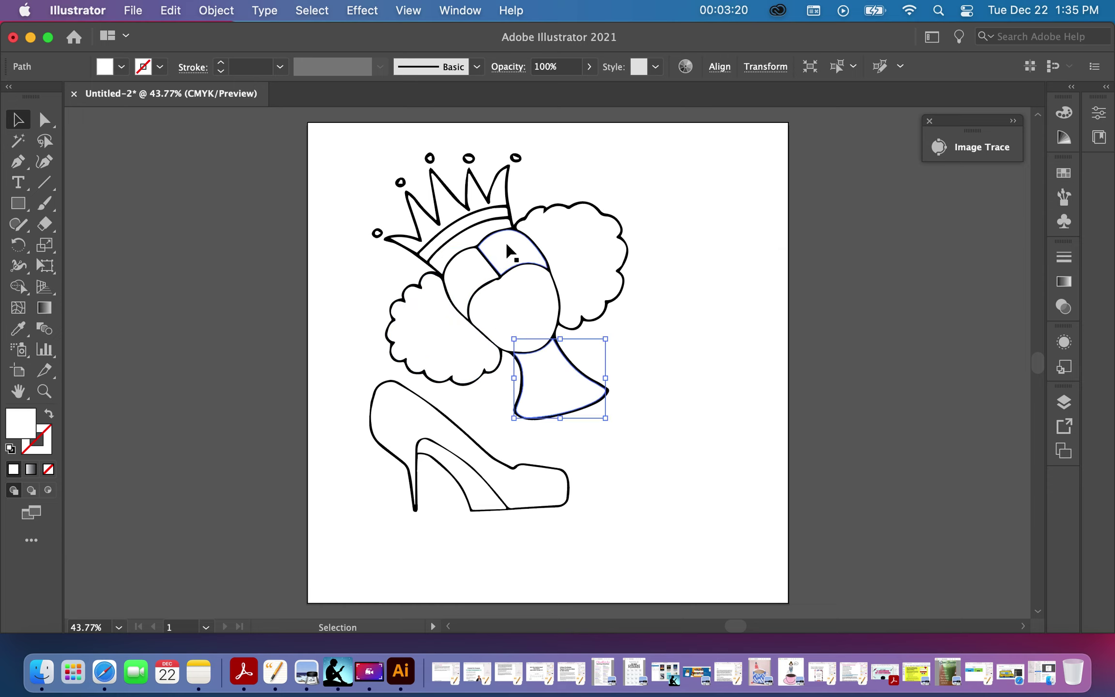
pyautogui.click(506, 249)
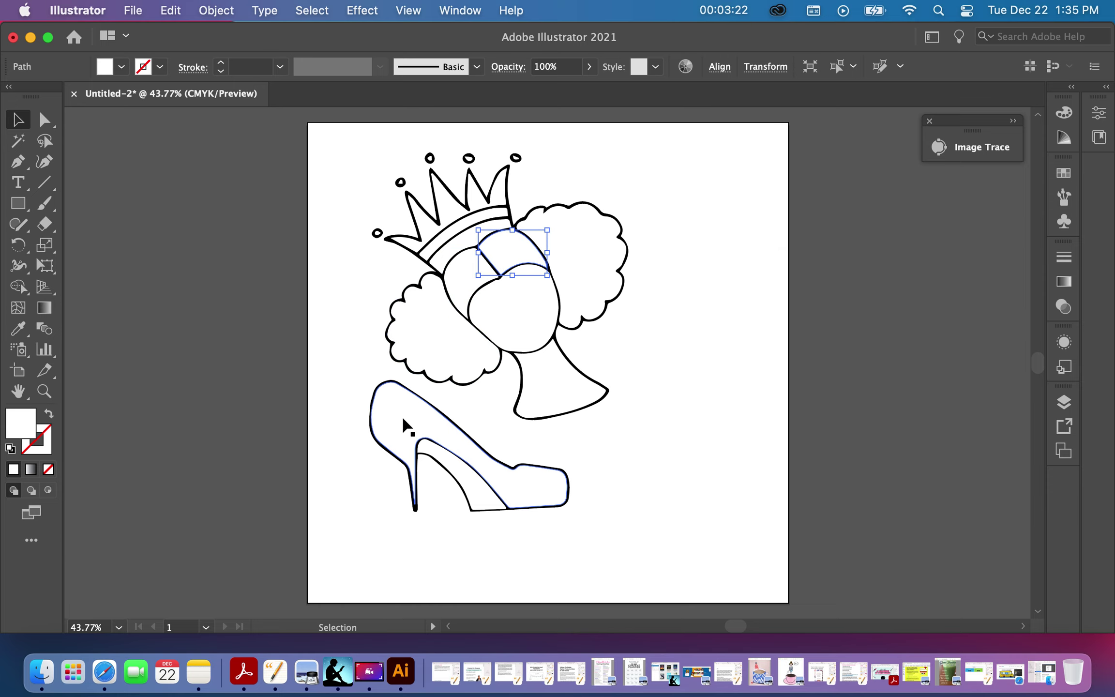
pyautogui.click(407, 425)
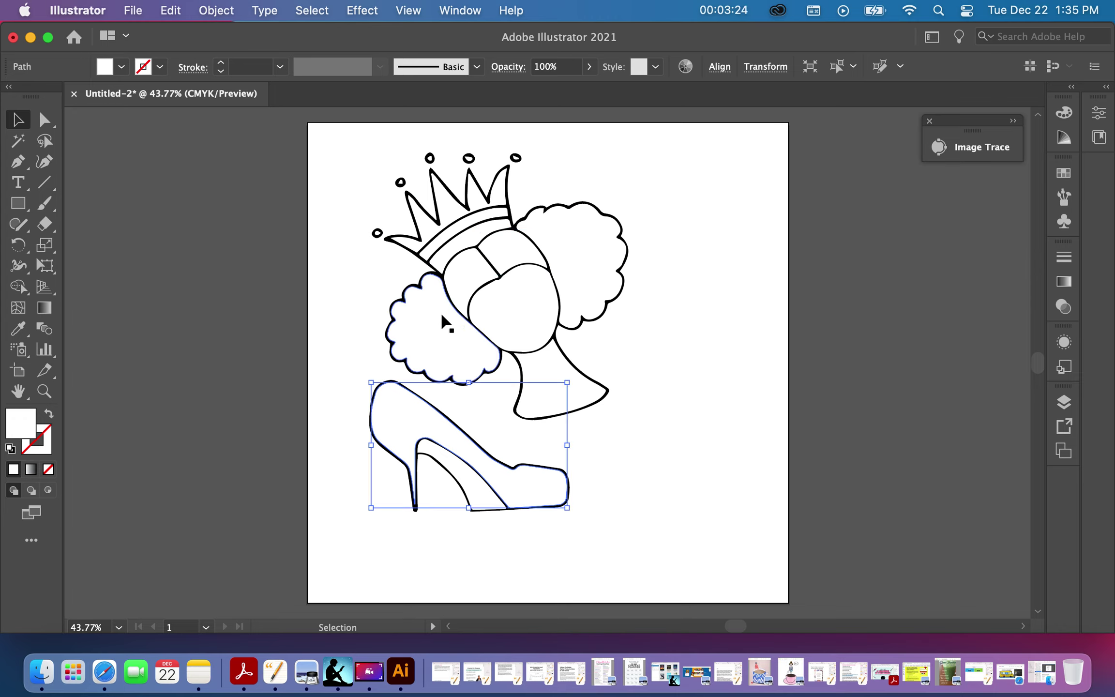
# Step: Fill the two curly hair puffs on either side of the head with black and deselect them
pyautogui.click(440, 331)
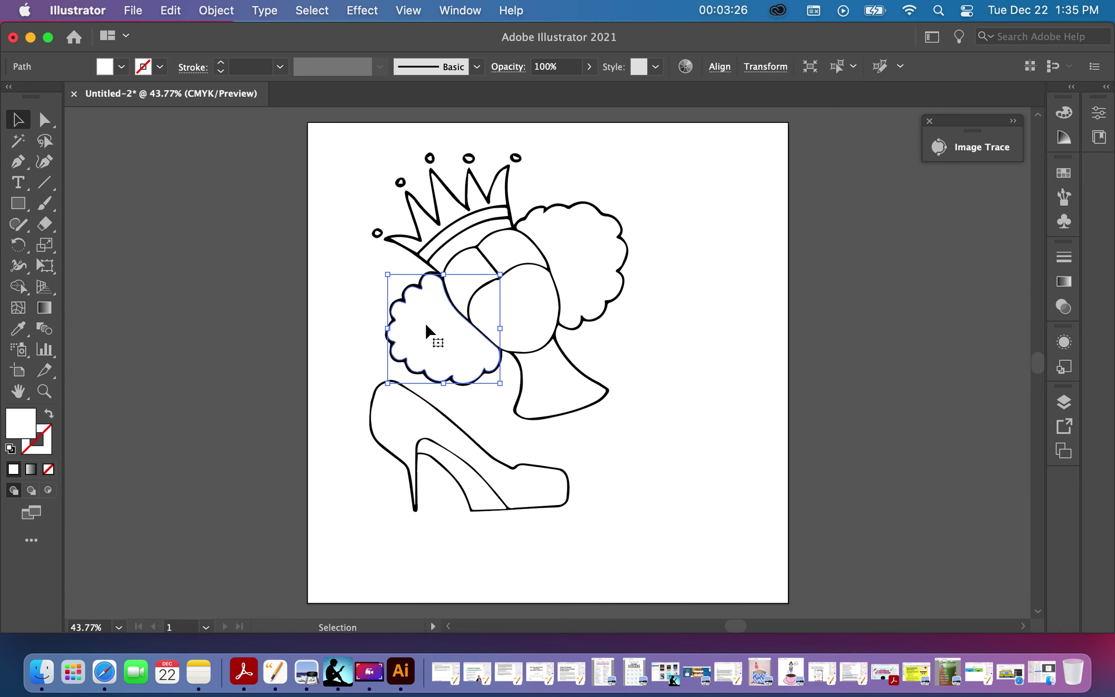
pyautogui.click(108, 69)
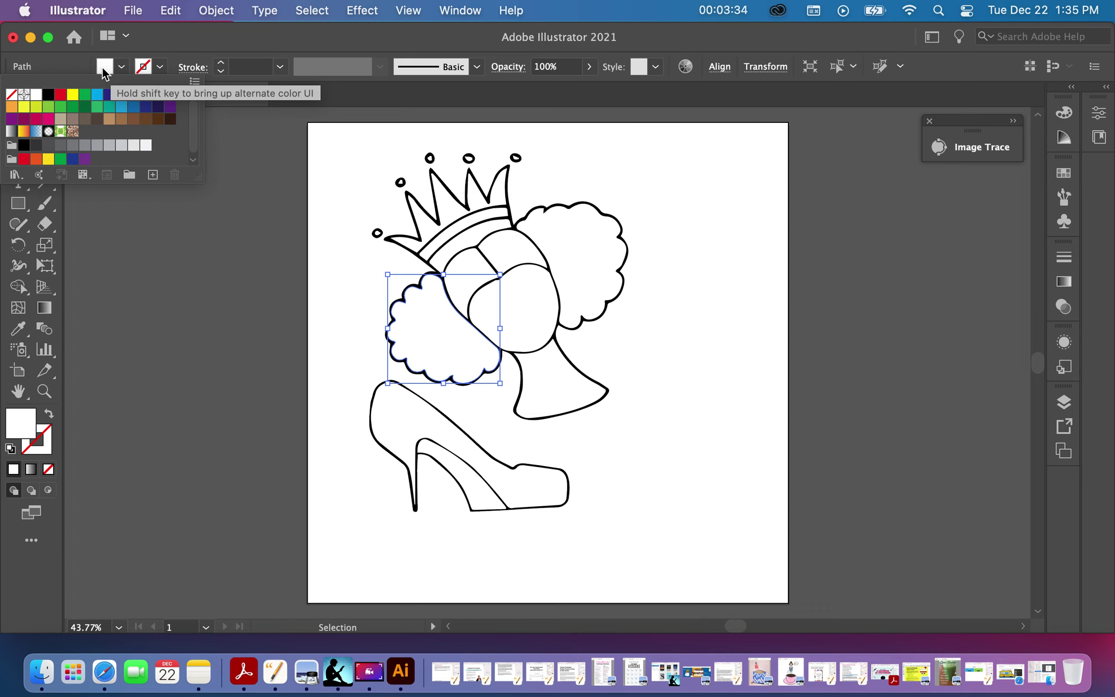
pyautogui.click(48, 99)
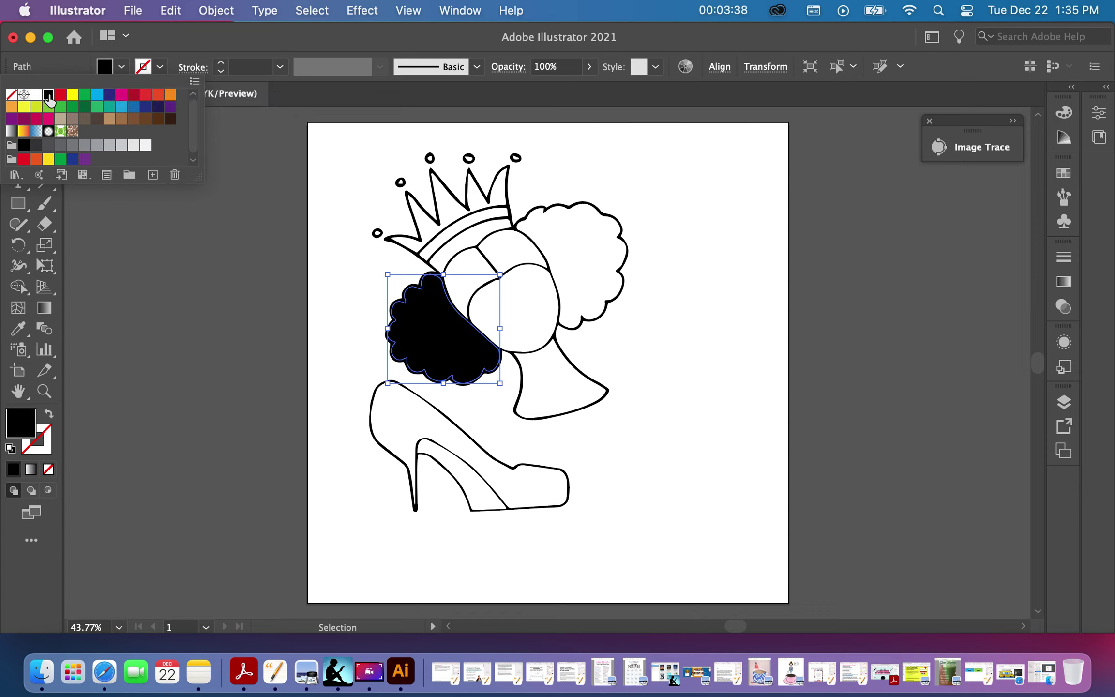
pyautogui.click(570, 247)
pyautogui.click(576, 260)
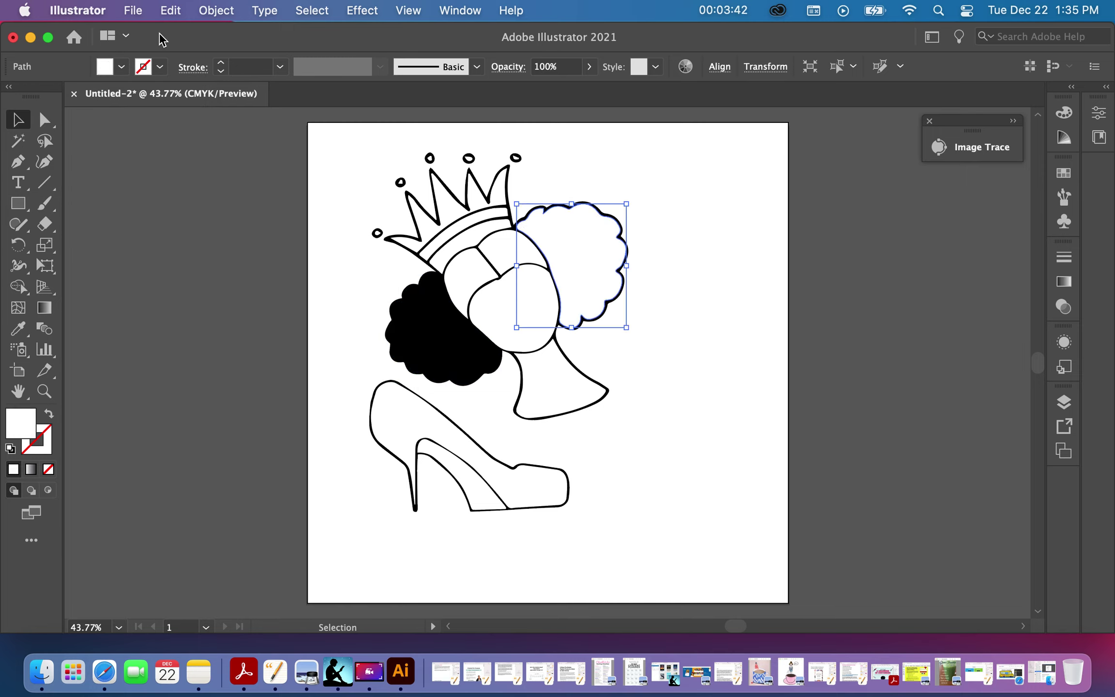
pyautogui.click(107, 71)
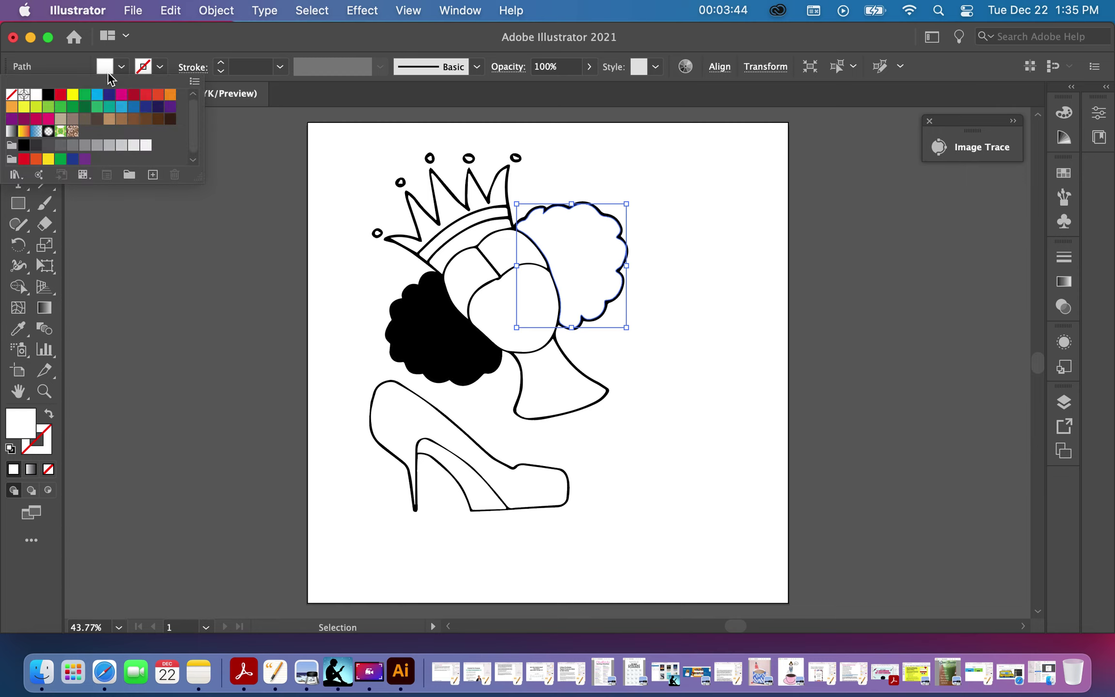
pyautogui.click(48, 102)
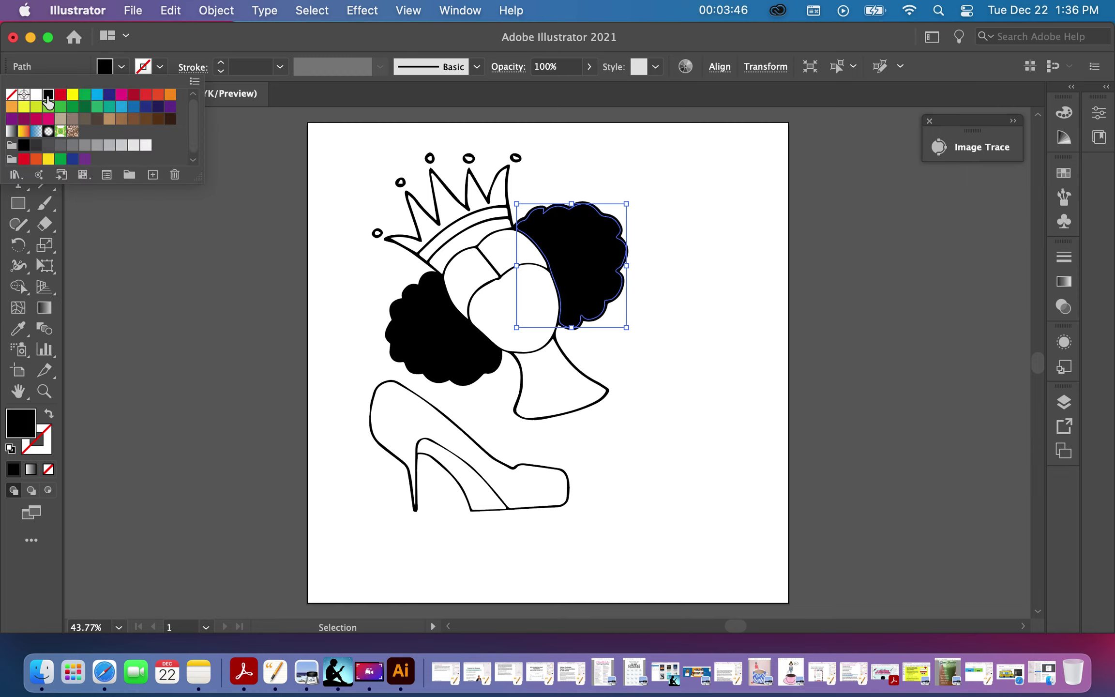
pyautogui.press('Escape')
pyautogui.click(213, 240)
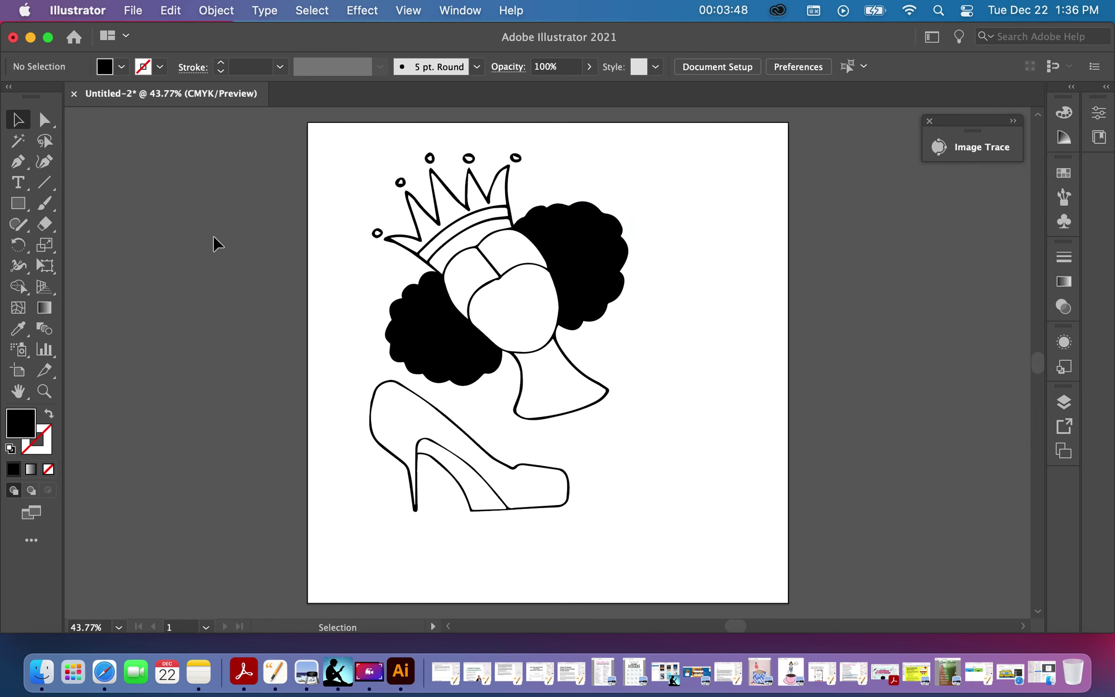
# Step: Fill the two white sections between the crown and the face with black so they match the hair puffs
pyautogui.click(466, 280)
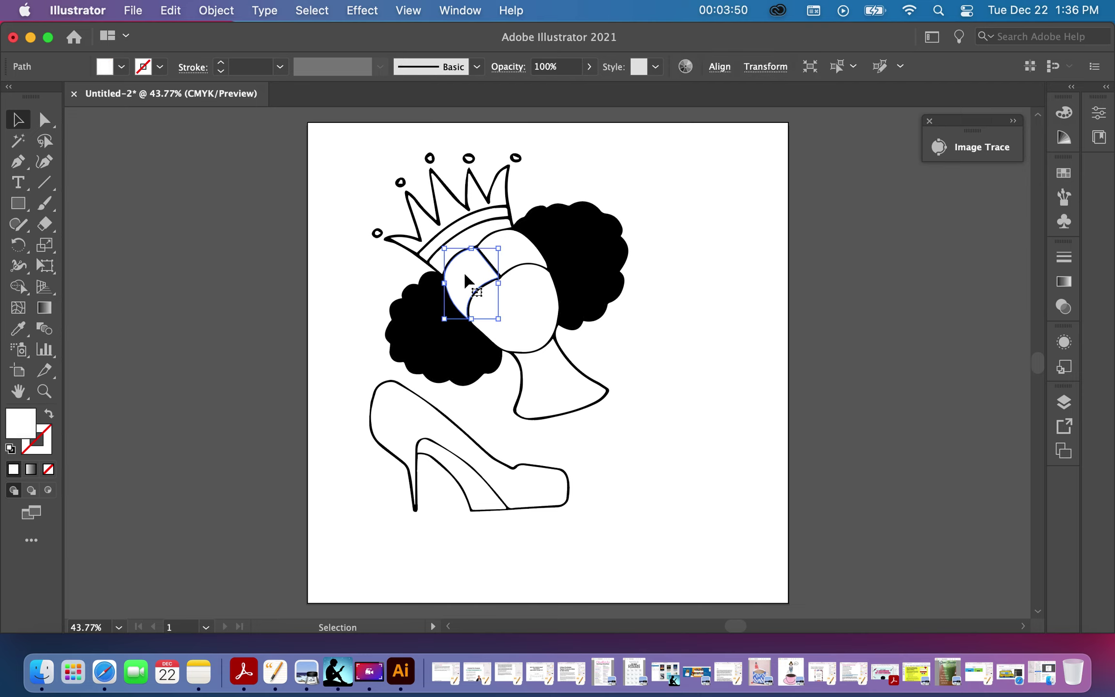
pyautogui.click(102, 70)
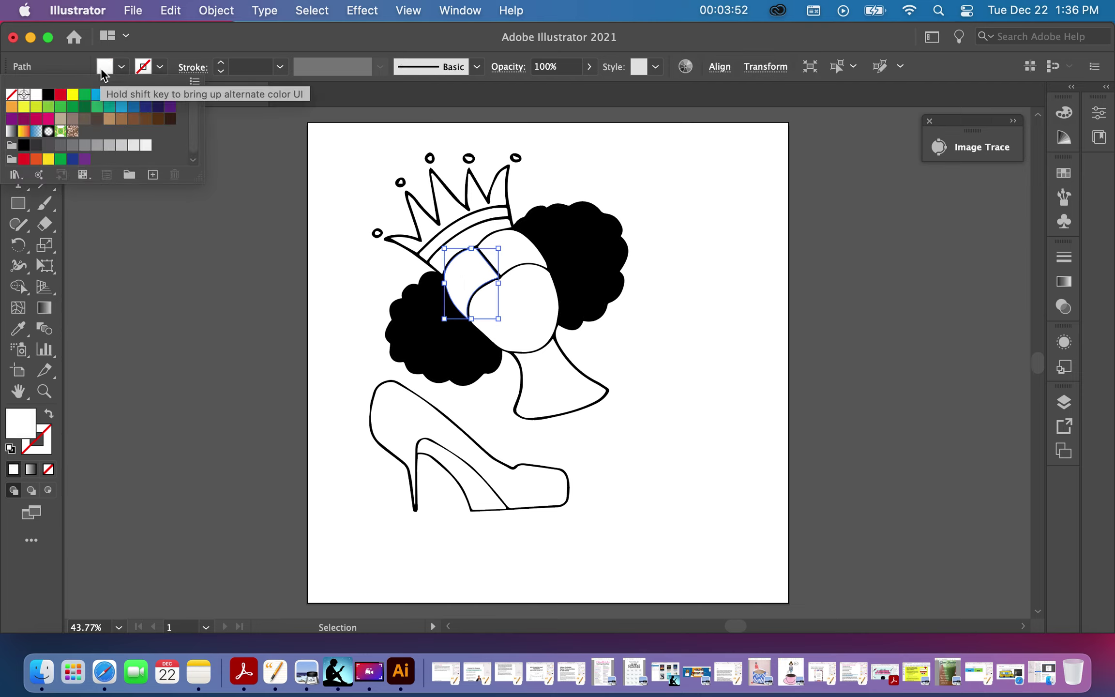
pyautogui.click(49, 100)
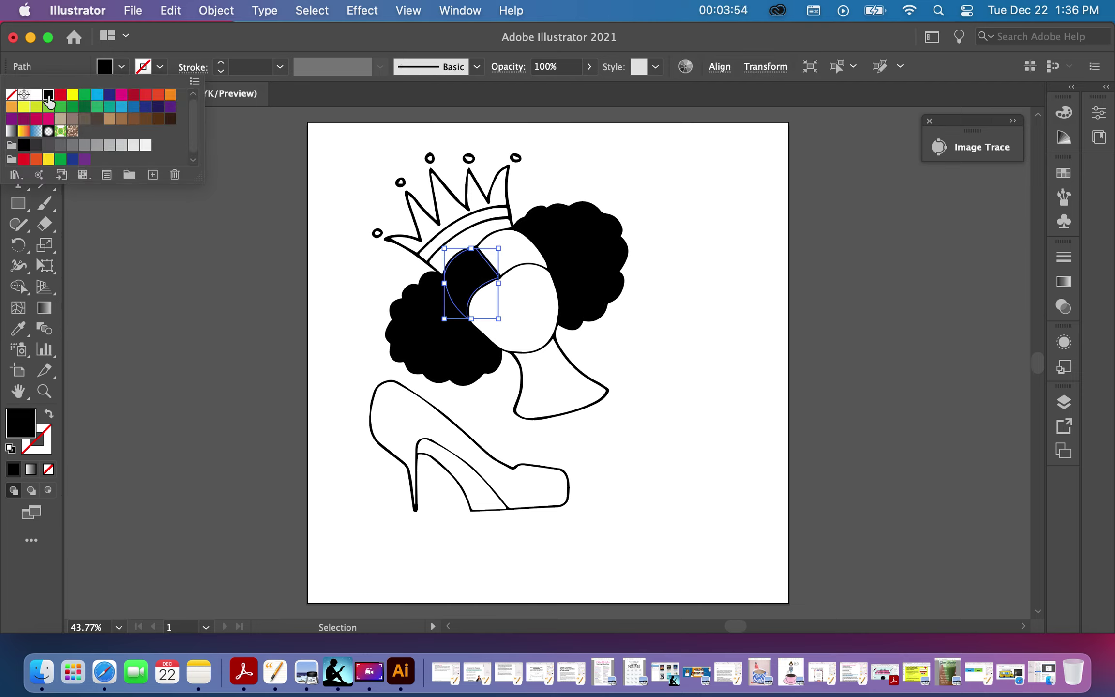
pyautogui.click(204, 262)
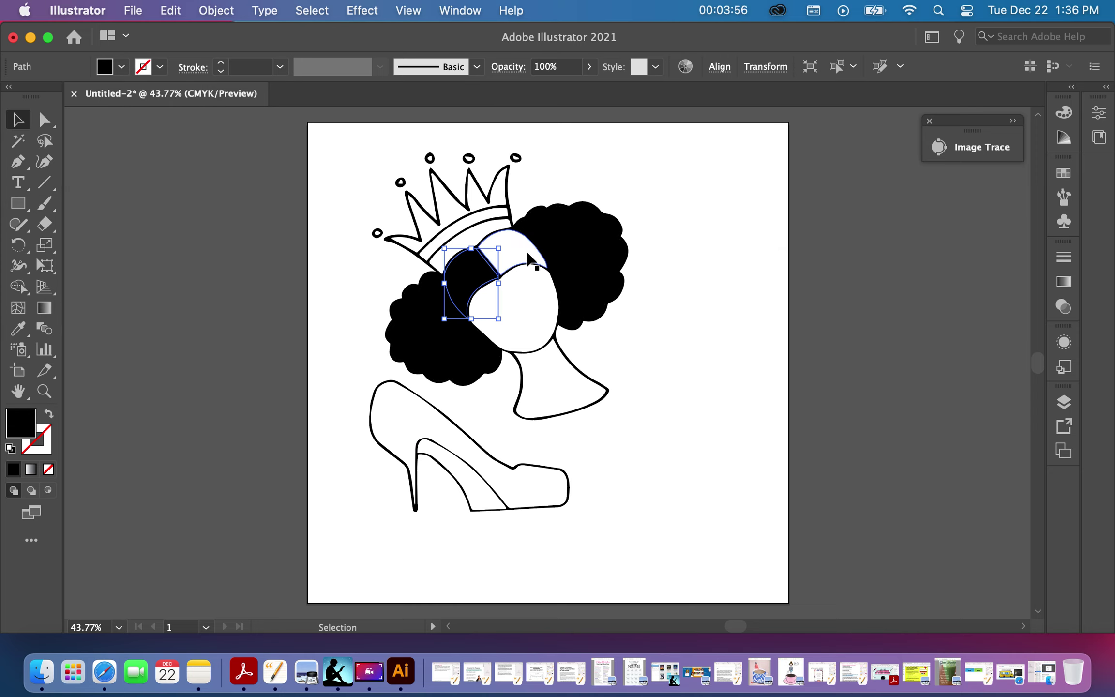
pyautogui.click(533, 262)
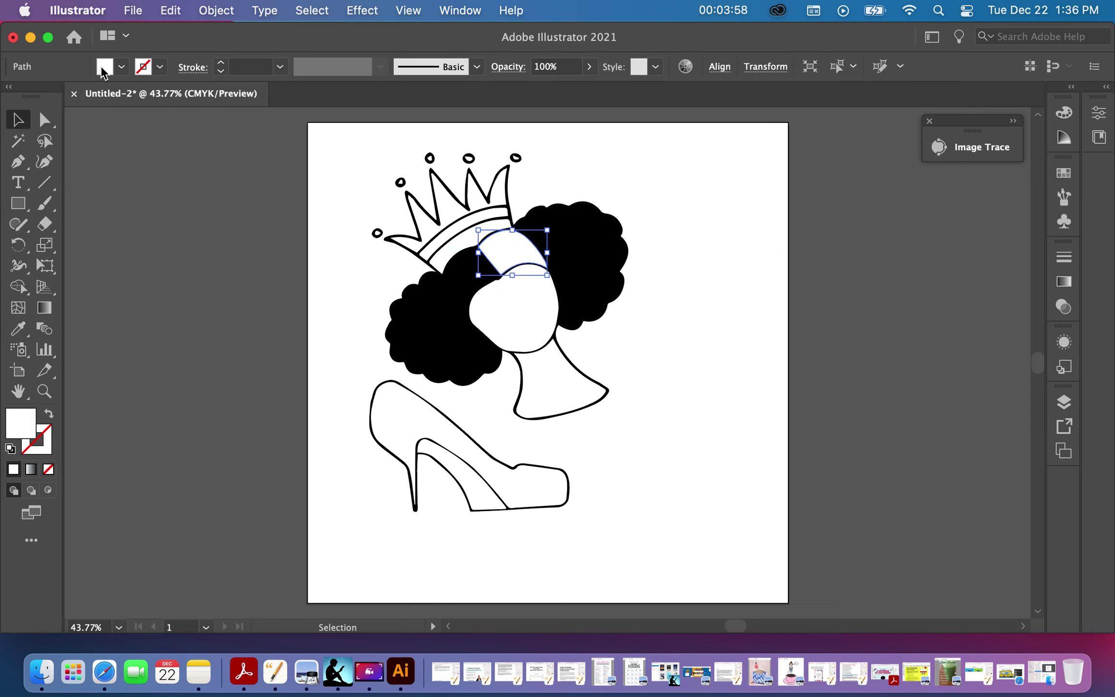
pyautogui.click(121, 67)
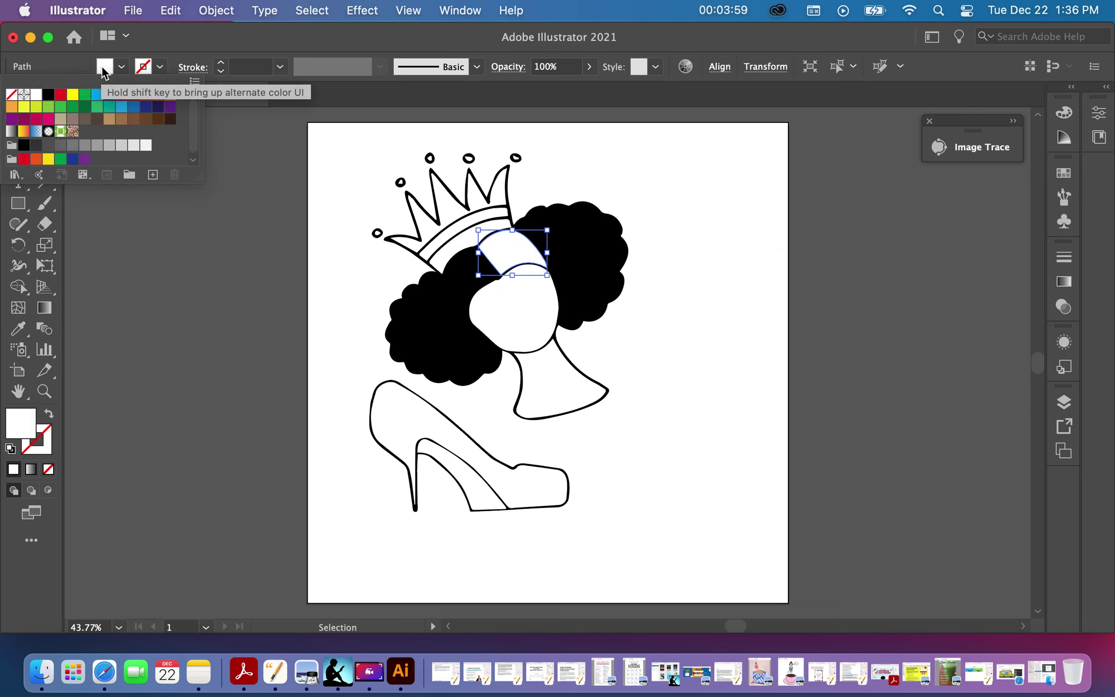
pyautogui.click(46, 99)
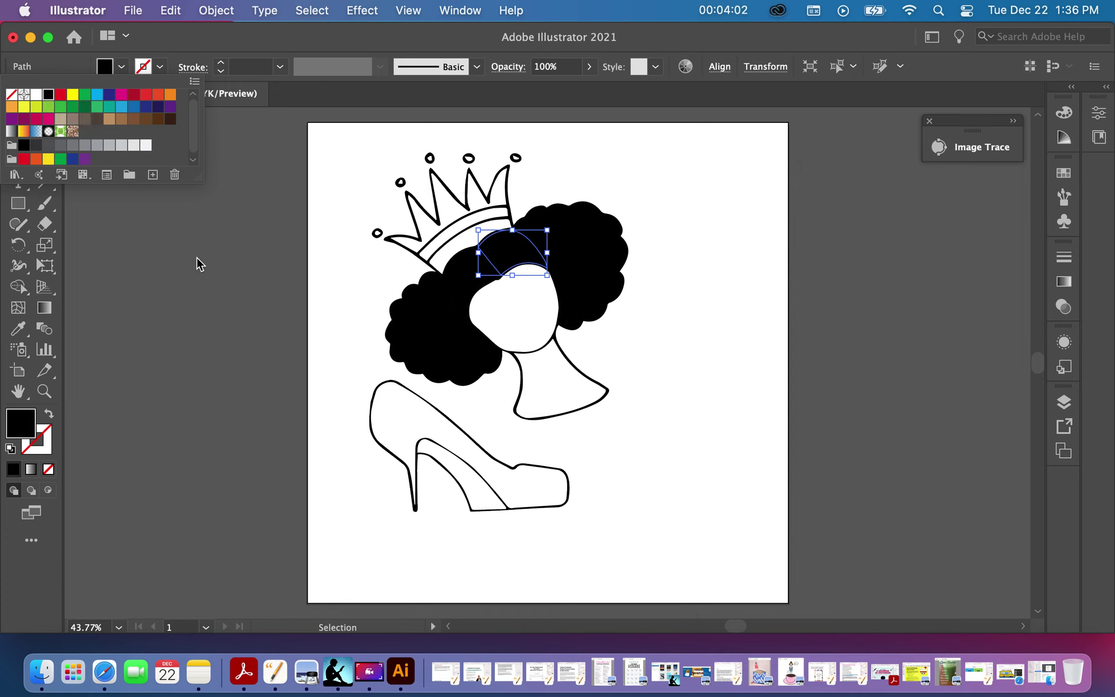
pyautogui.click(224, 286)
pyautogui.click(224, 286)
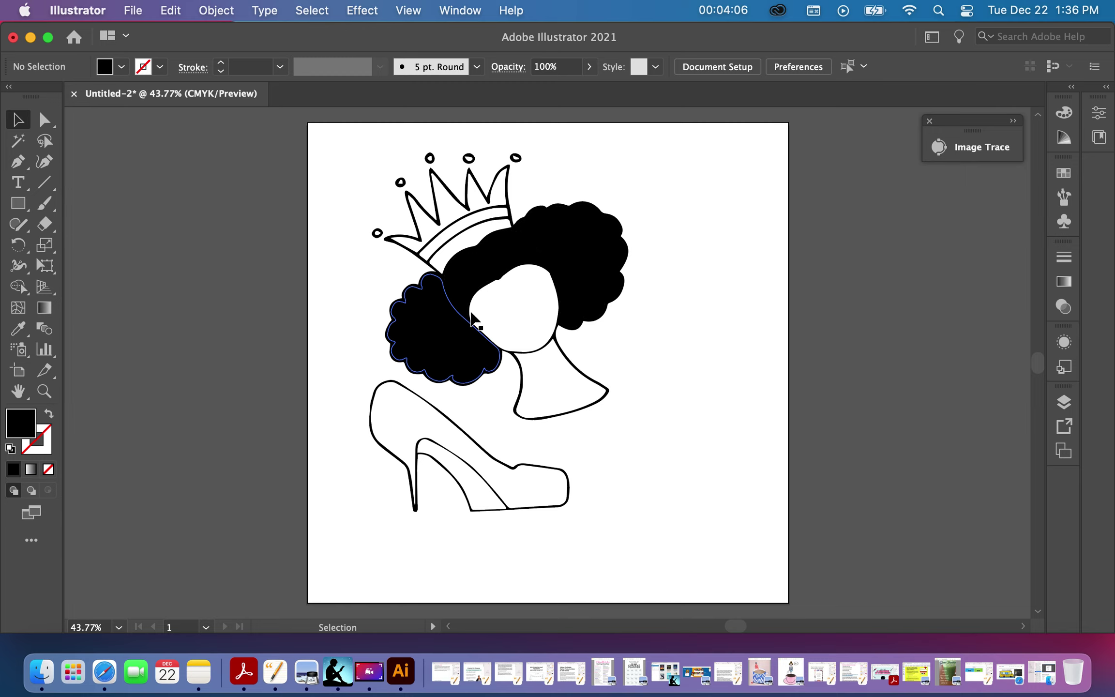
# Step: Fill the face and the neck with the same medium brown swatch and deselect them
pyautogui.click(516, 323)
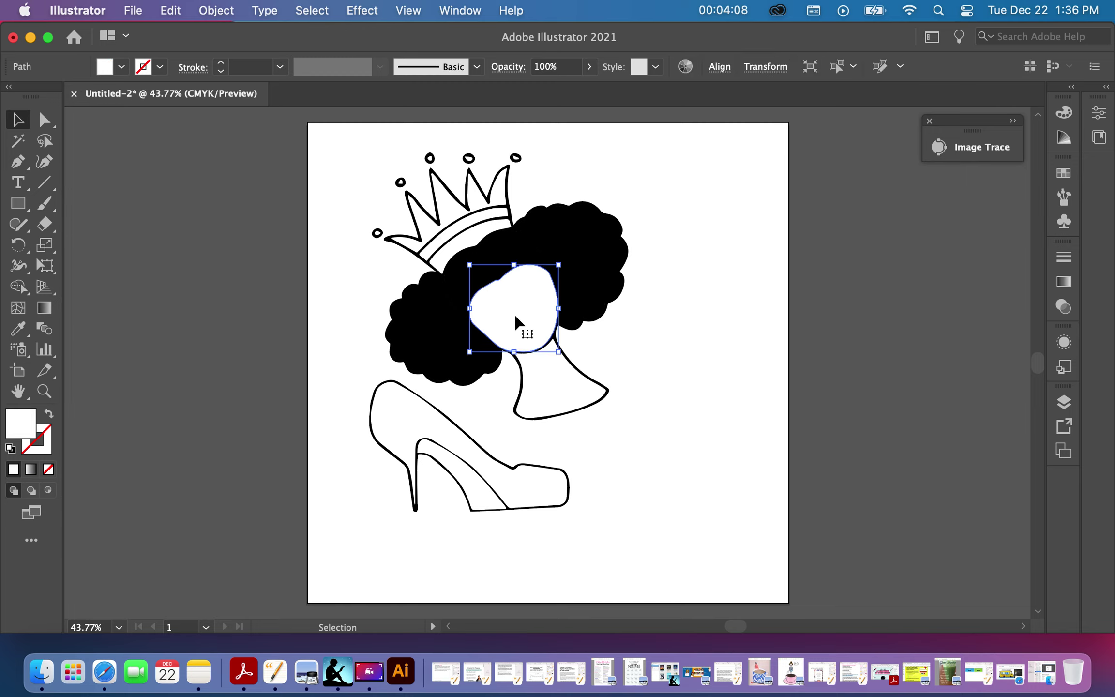
pyautogui.click(103, 68)
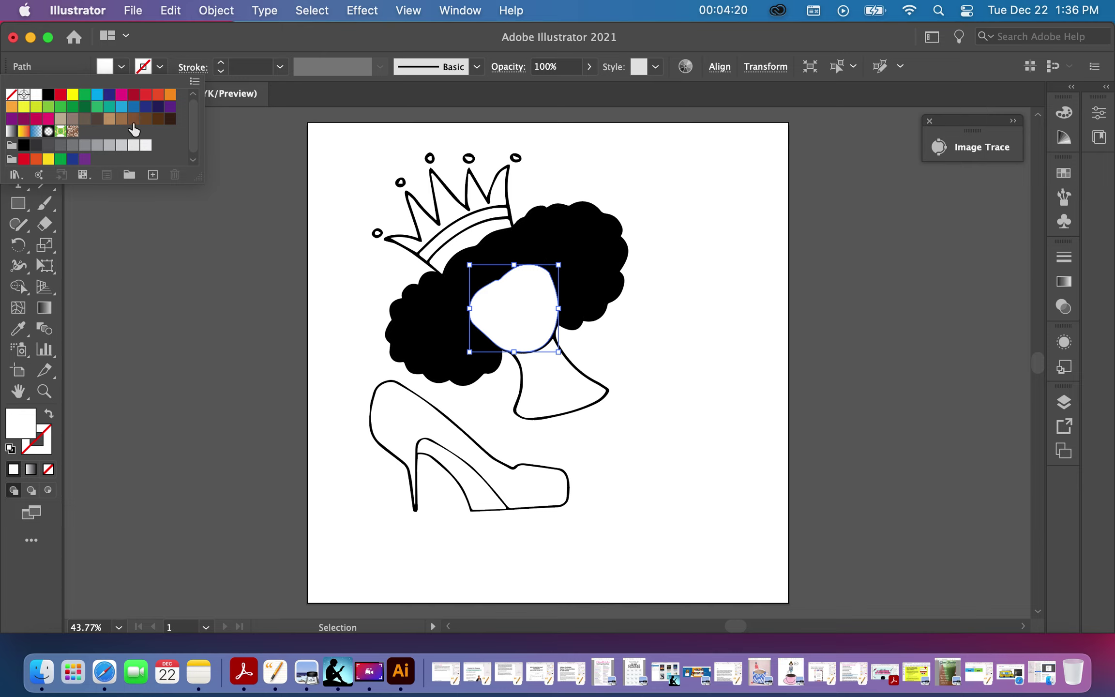
pyautogui.click(133, 120)
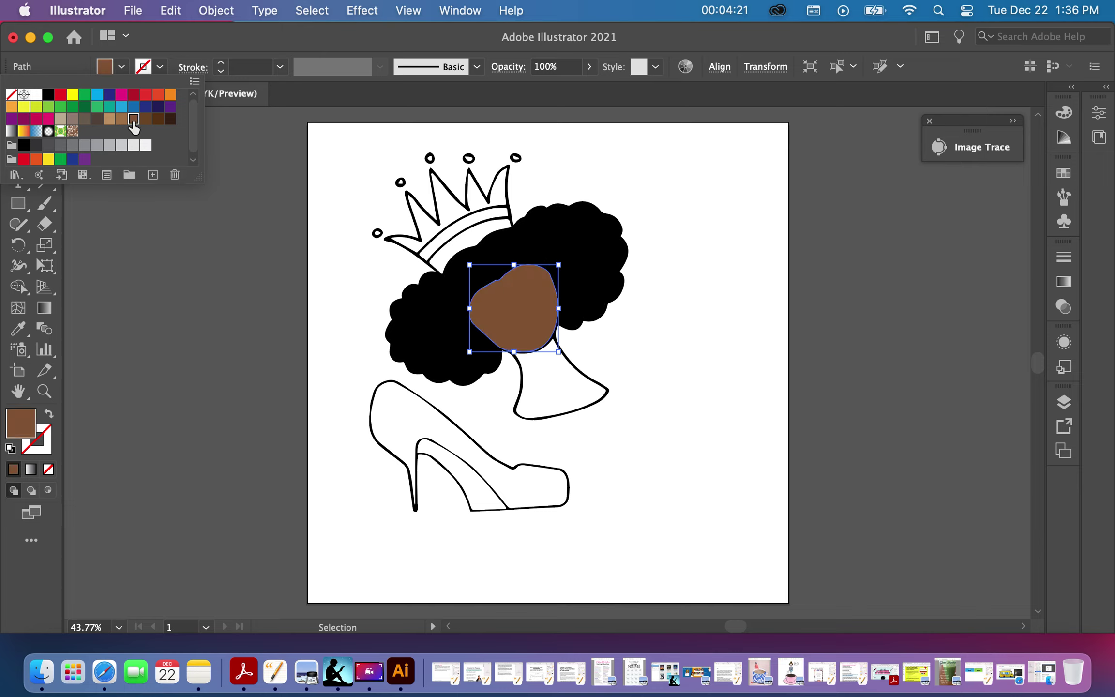
pyautogui.click(201, 257)
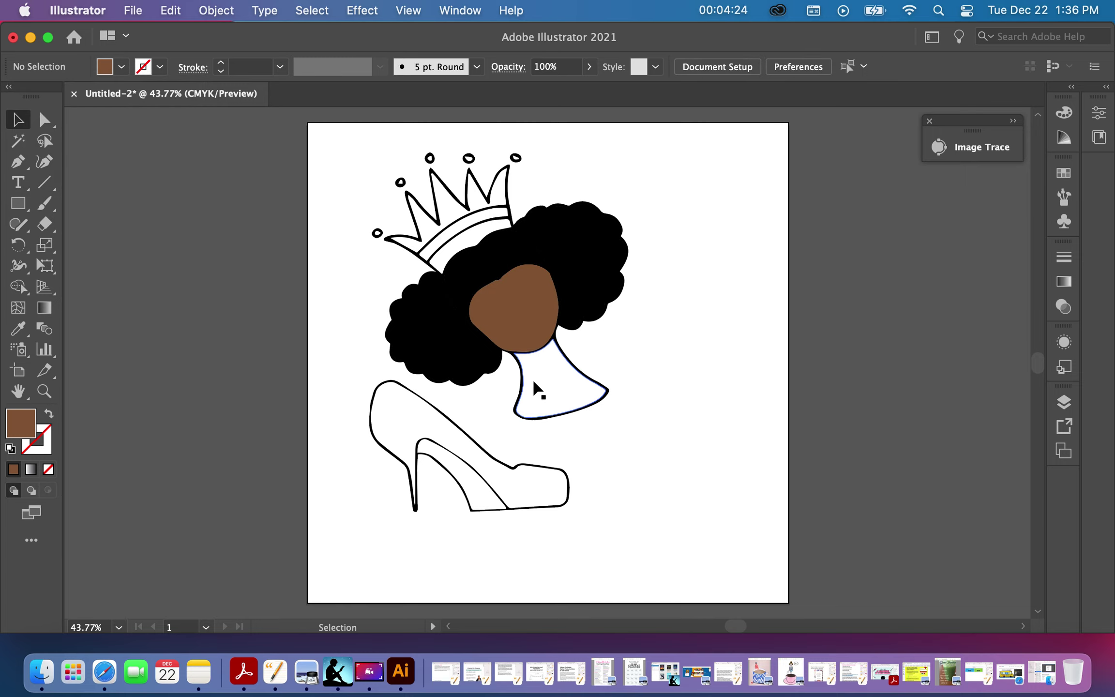
pyautogui.click(537, 389)
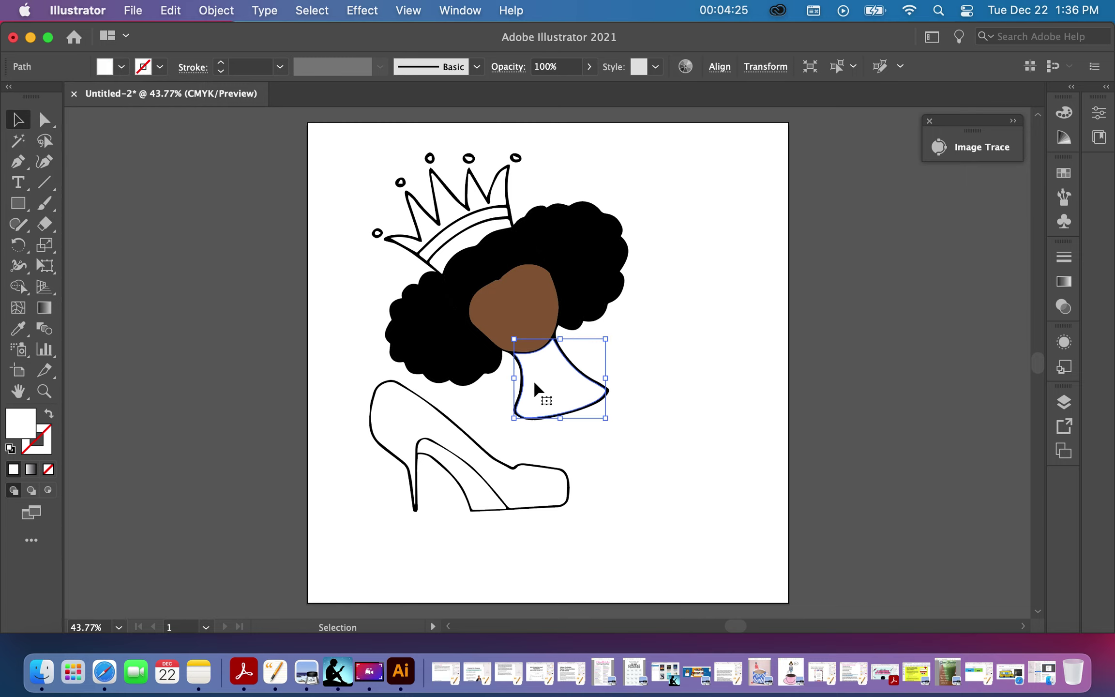
pyautogui.click(105, 70)
pyautogui.click(134, 119)
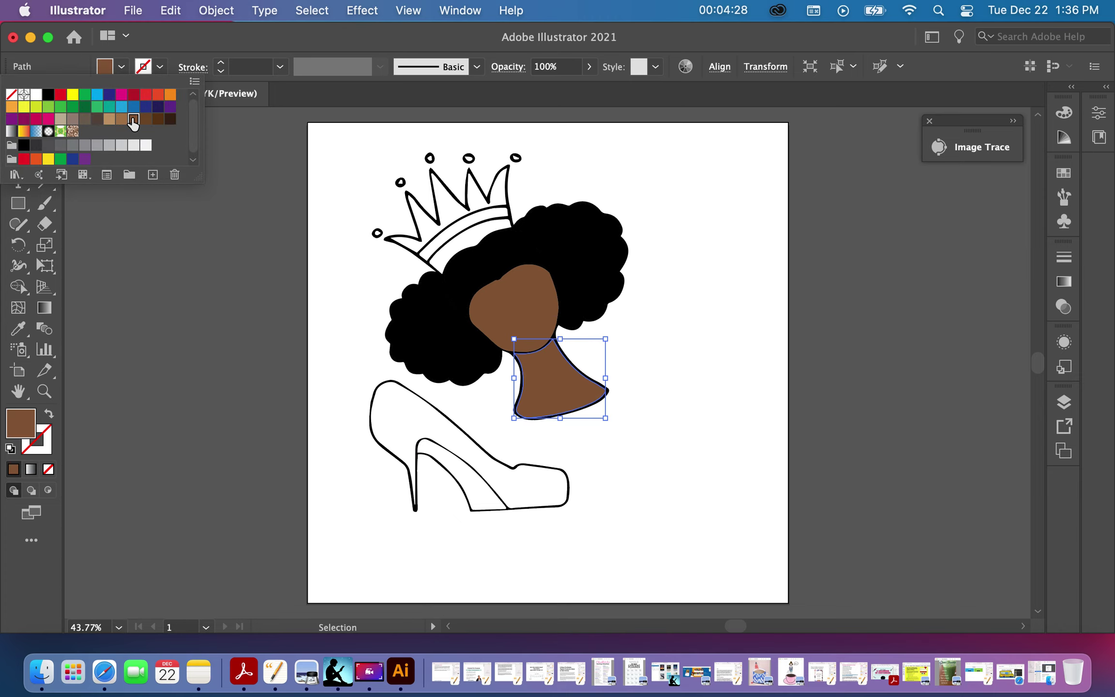
pyautogui.click(230, 289)
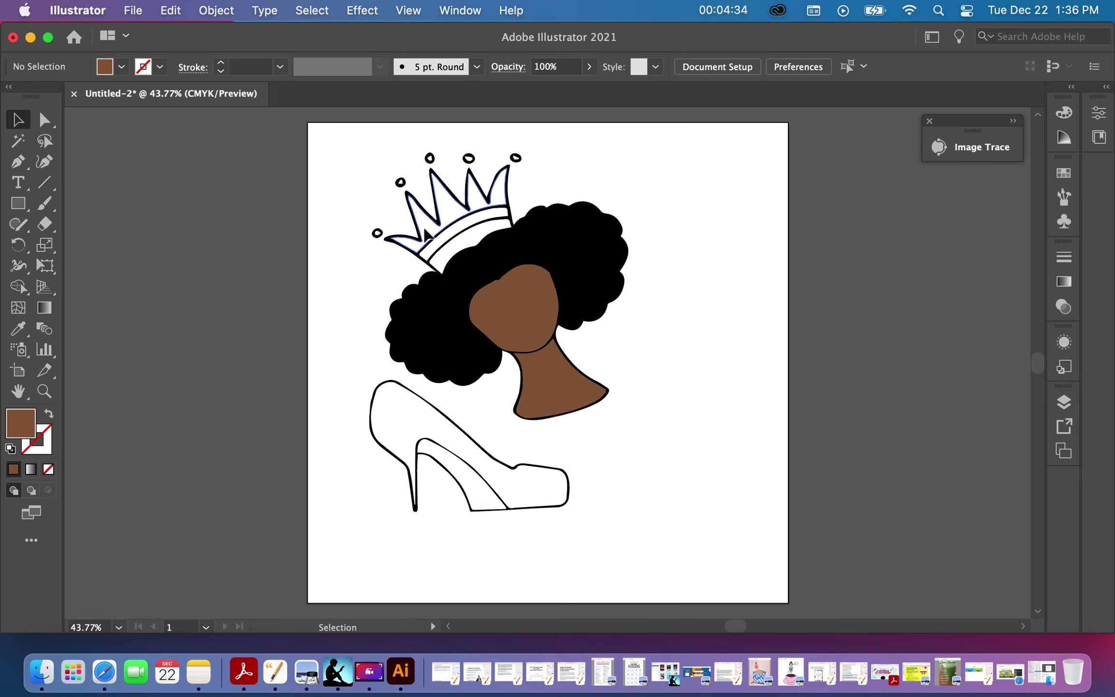
# Step: Fill the crown's spiked upper part with the brown swirl pattern swatch and deselect it
pyautogui.click(431, 237)
pyautogui.click(105, 68)
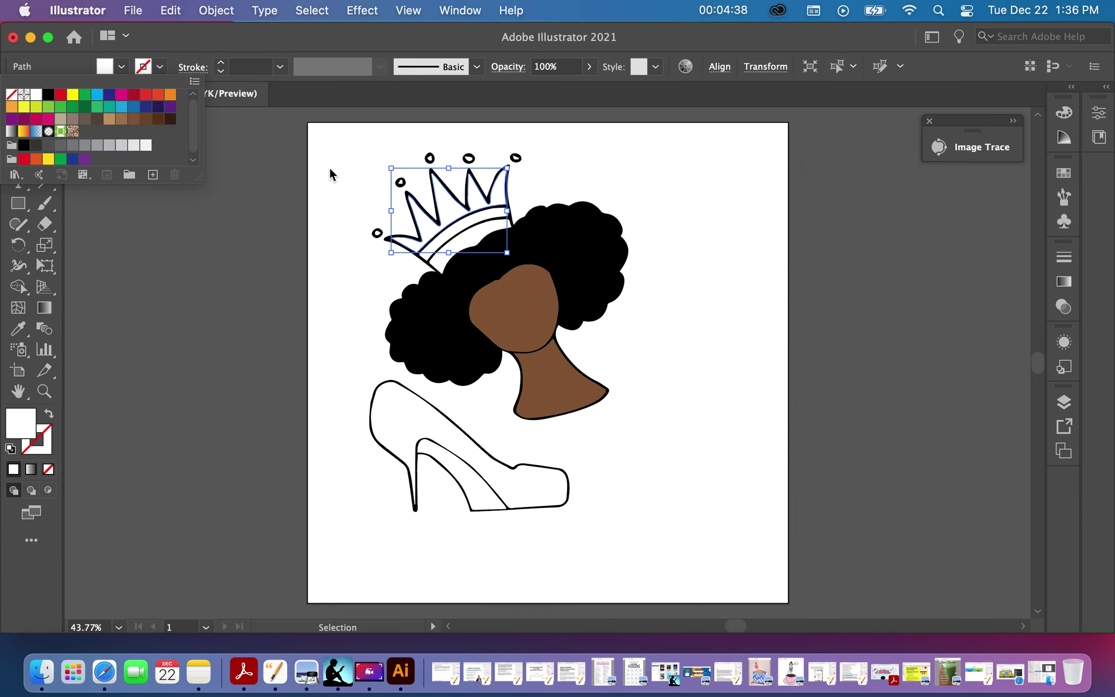
pyautogui.click(72, 133)
pyautogui.click(251, 292)
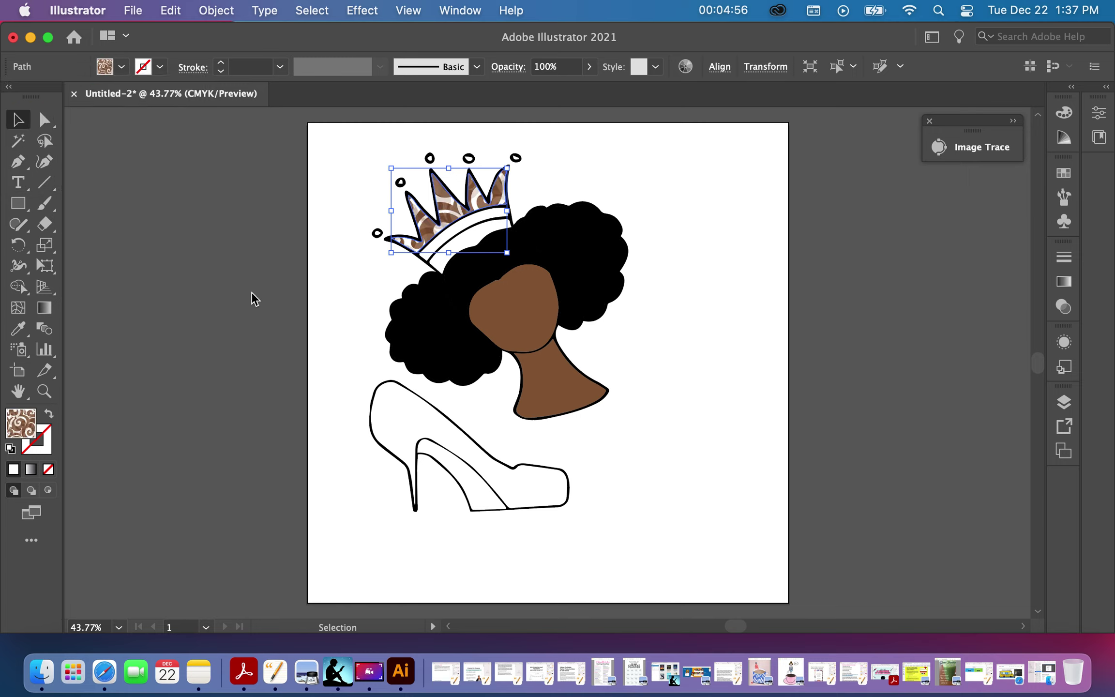
pyautogui.click(250, 292)
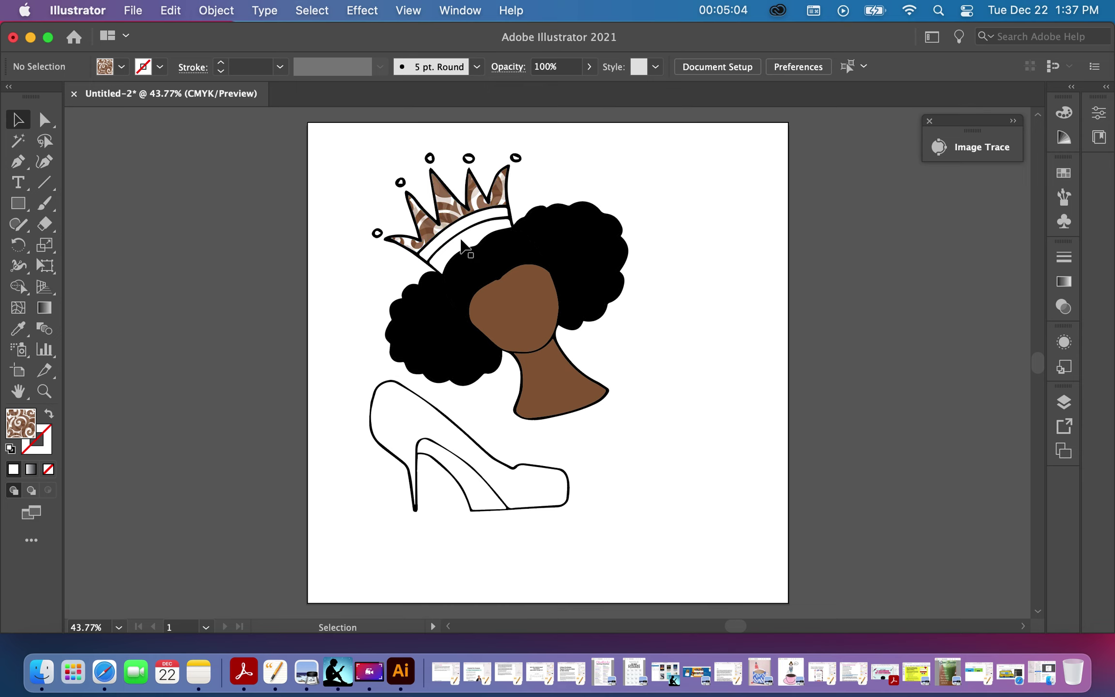
# Step: Try several brown fills on the crown's lowest band, ending with a brown slightly darker than the face
pyautogui.click(462, 246)
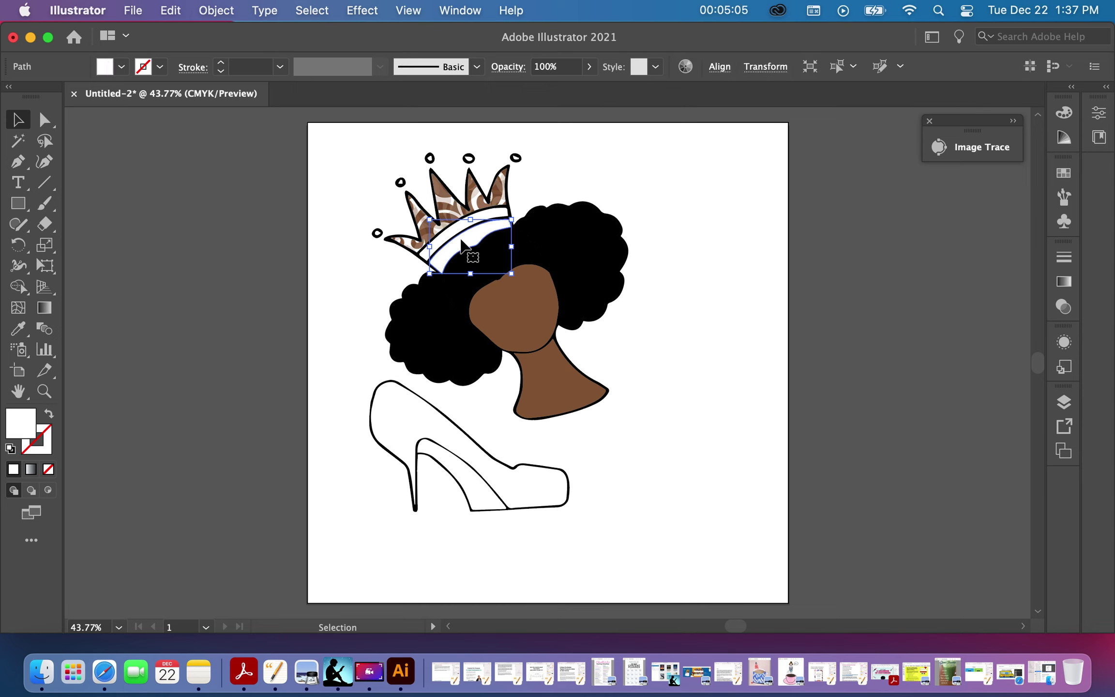
pyautogui.click(108, 70)
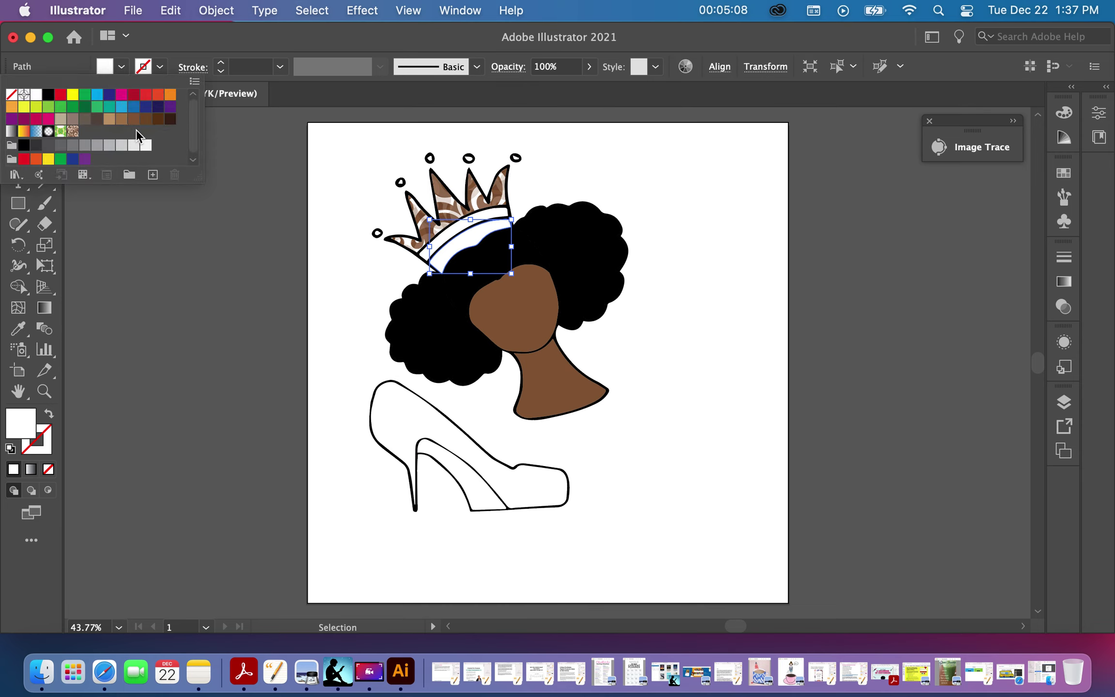
pyautogui.click(98, 121)
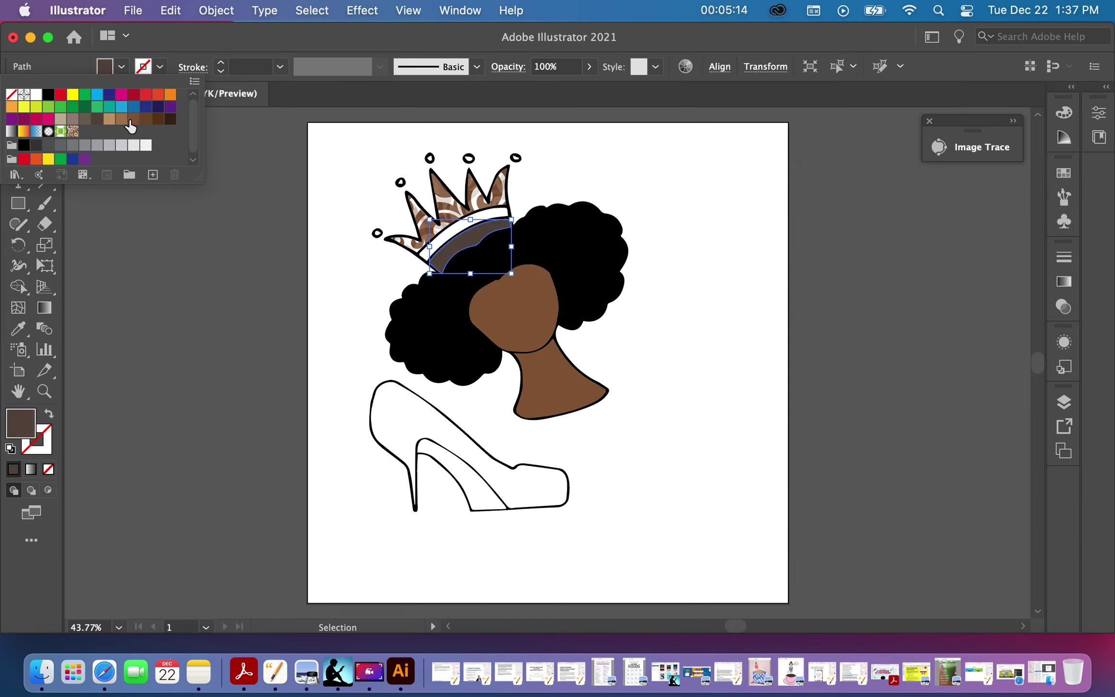
pyautogui.click(133, 121)
pyautogui.click(147, 121)
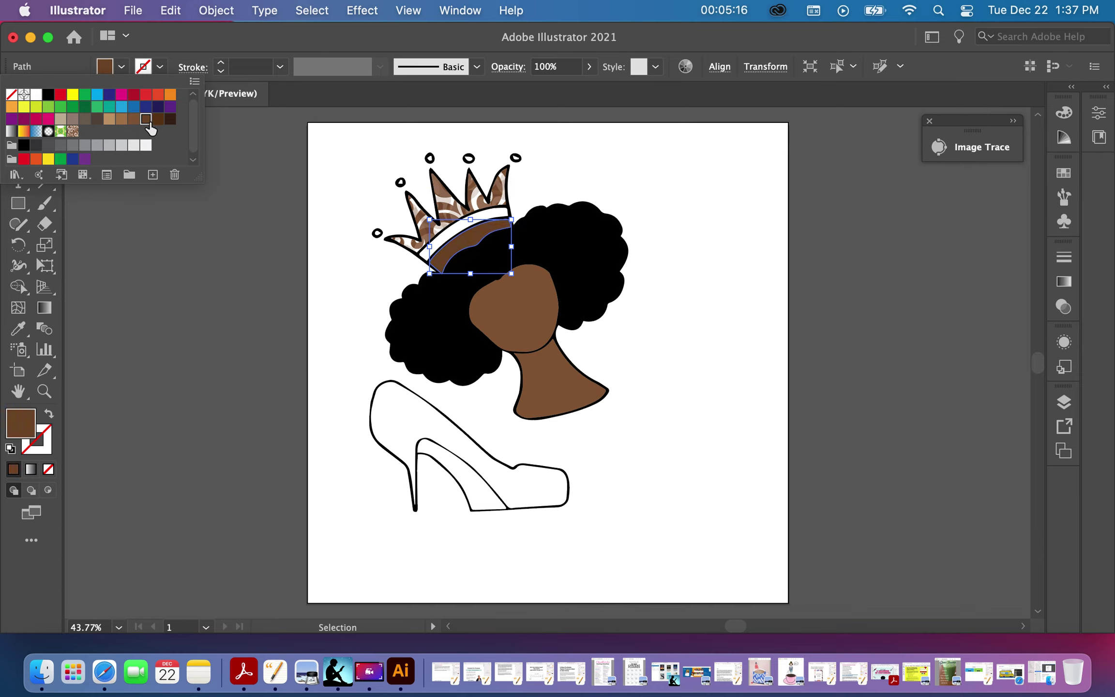
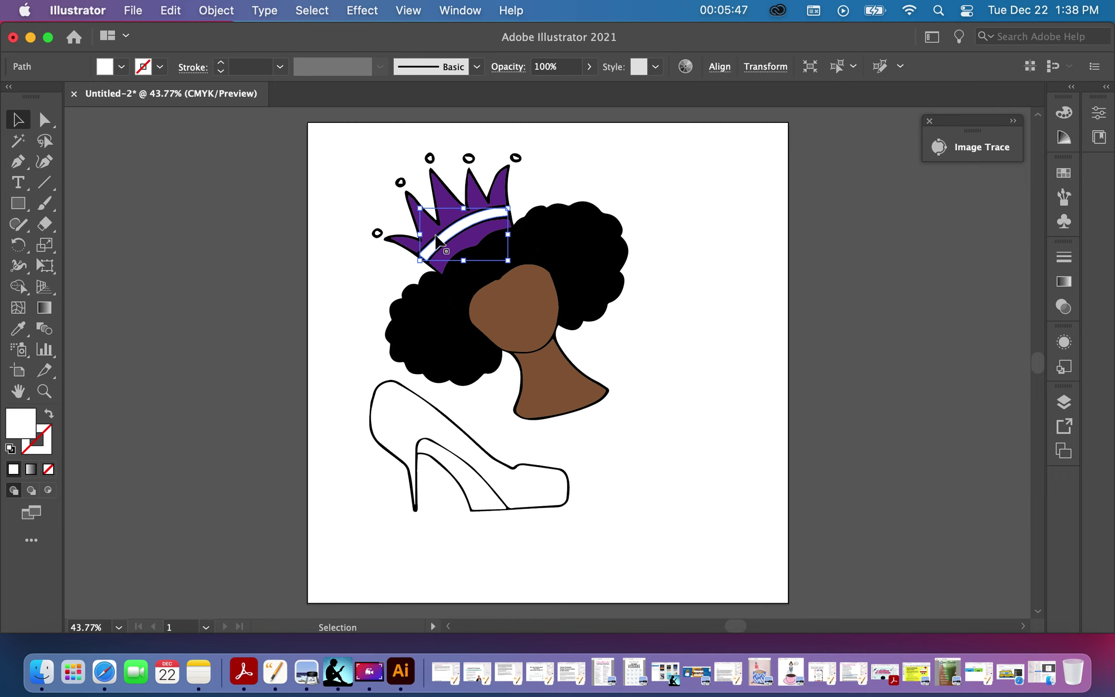
# Step: Try a purple fill on the crown's white middle band, settle on the orange-red swatch C=0 M=80 Y=95 K=0, and deselect it
pyautogui.click(121, 66)
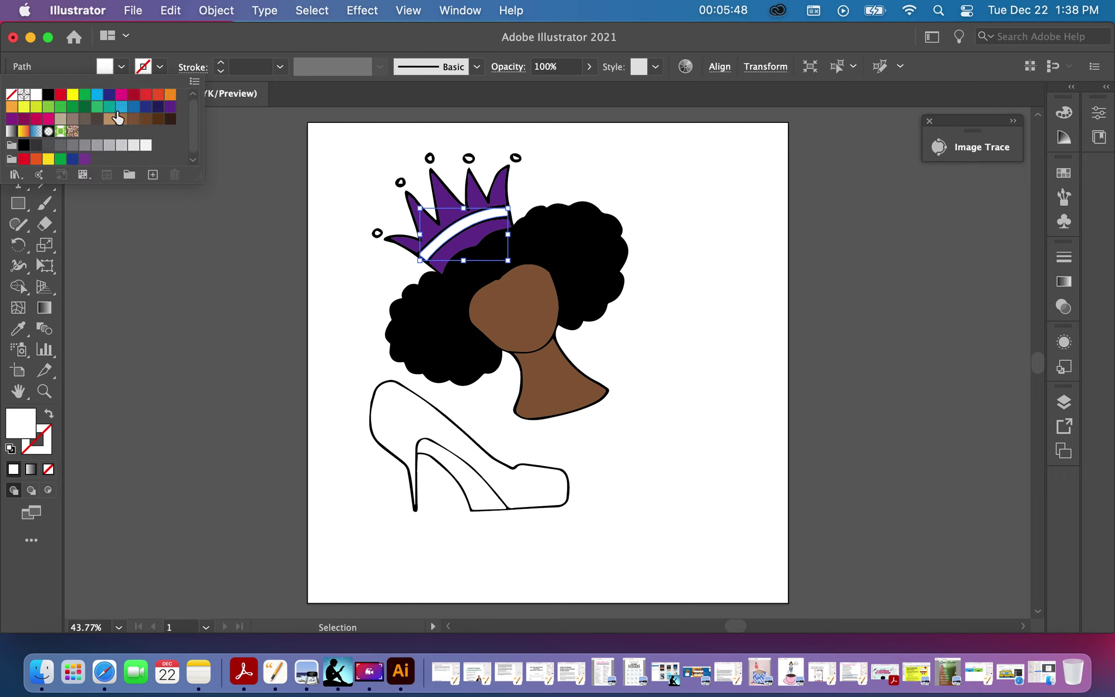
pyautogui.click(85, 160)
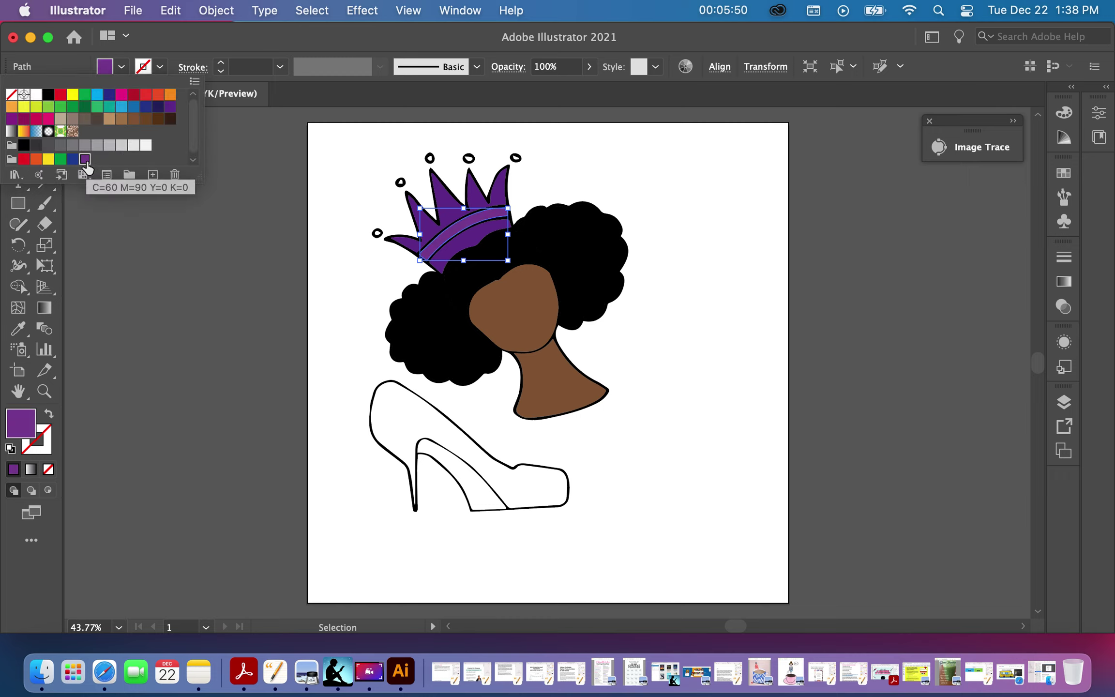
pyautogui.click(158, 97)
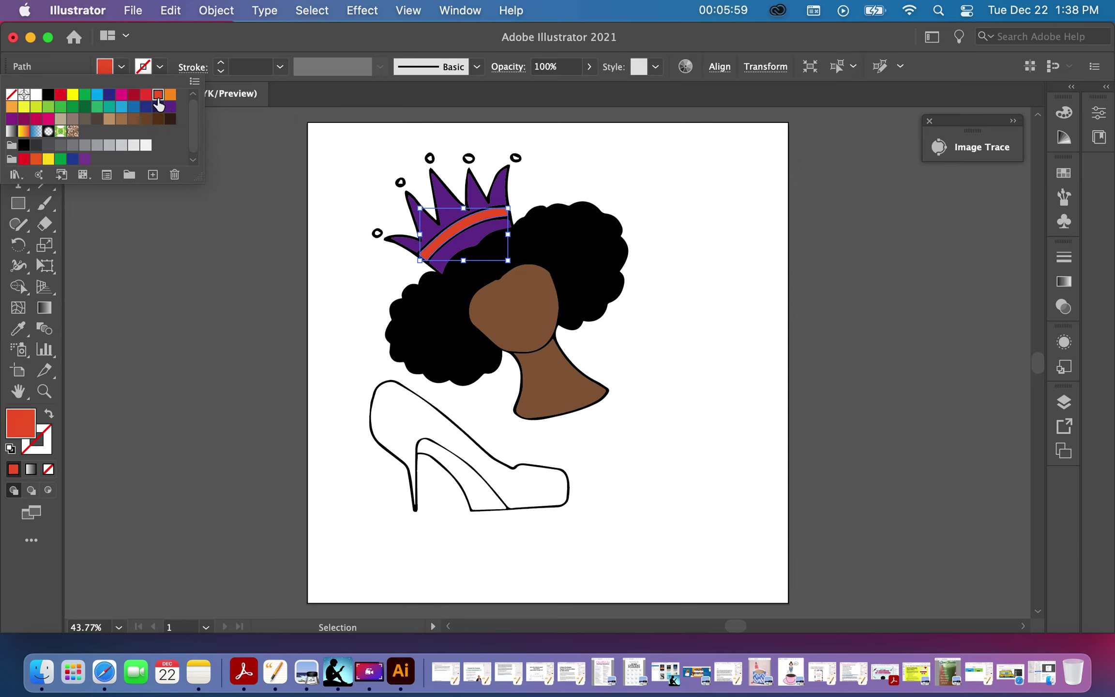
pyautogui.click(260, 271)
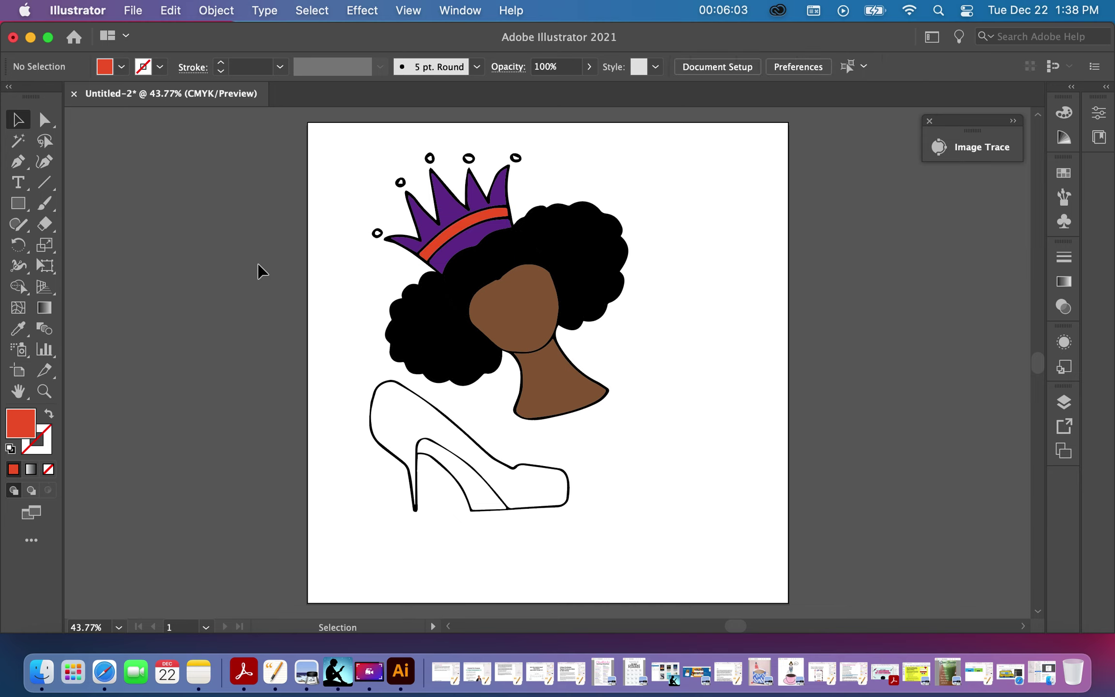
# Step: Fill the two leftmost small circles above the crown's spikes with the same orange-red as the middle band and deselect them
pyautogui.click(377, 235)
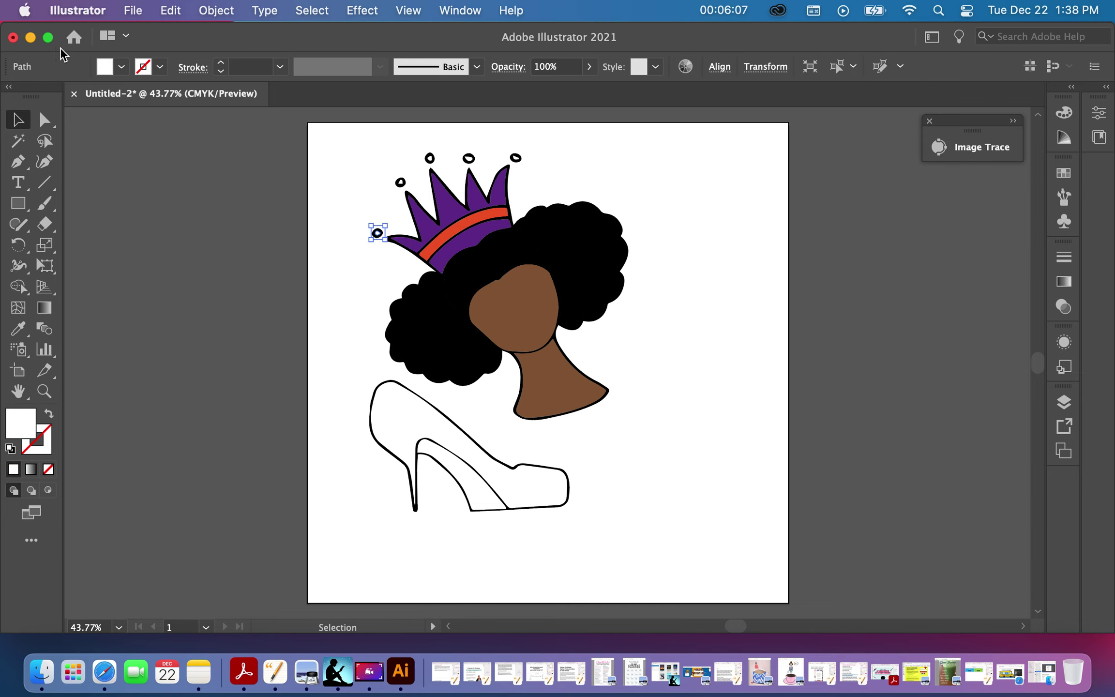
pyautogui.click(103, 67)
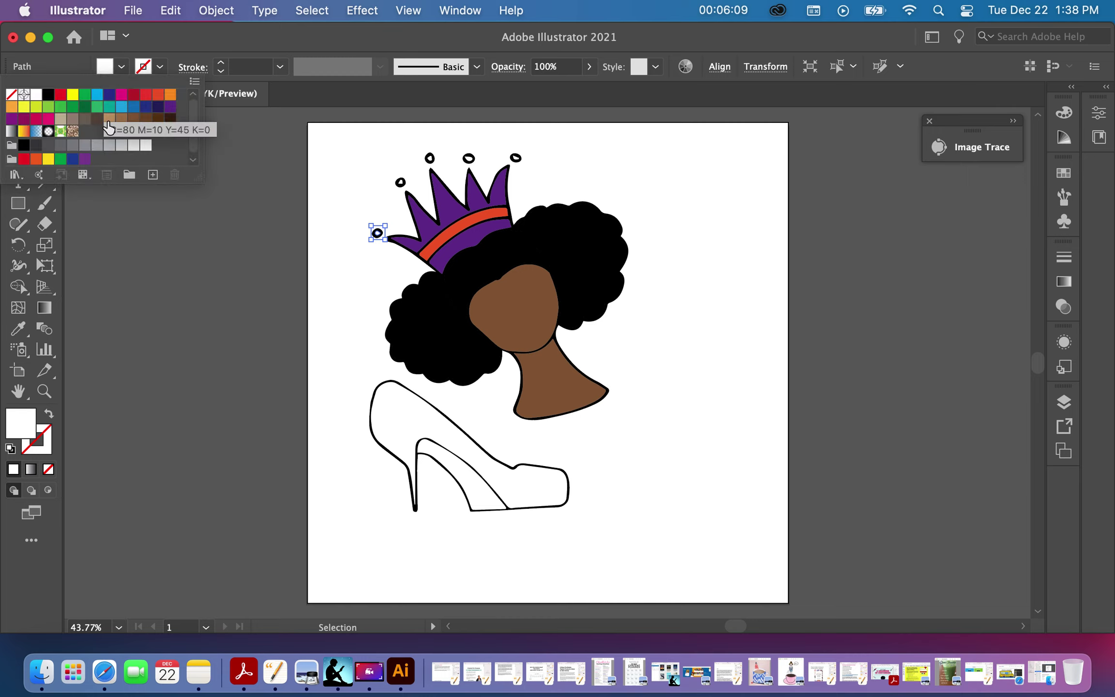
pyautogui.click(158, 95)
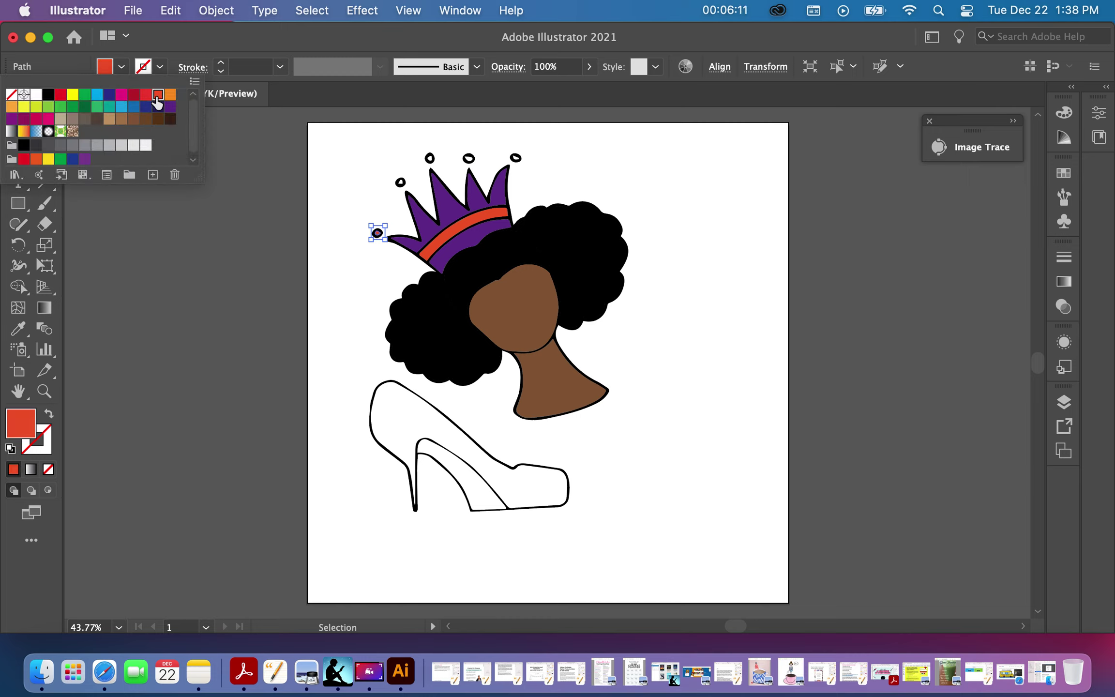
pyautogui.click(232, 173)
pyautogui.click(232, 175)
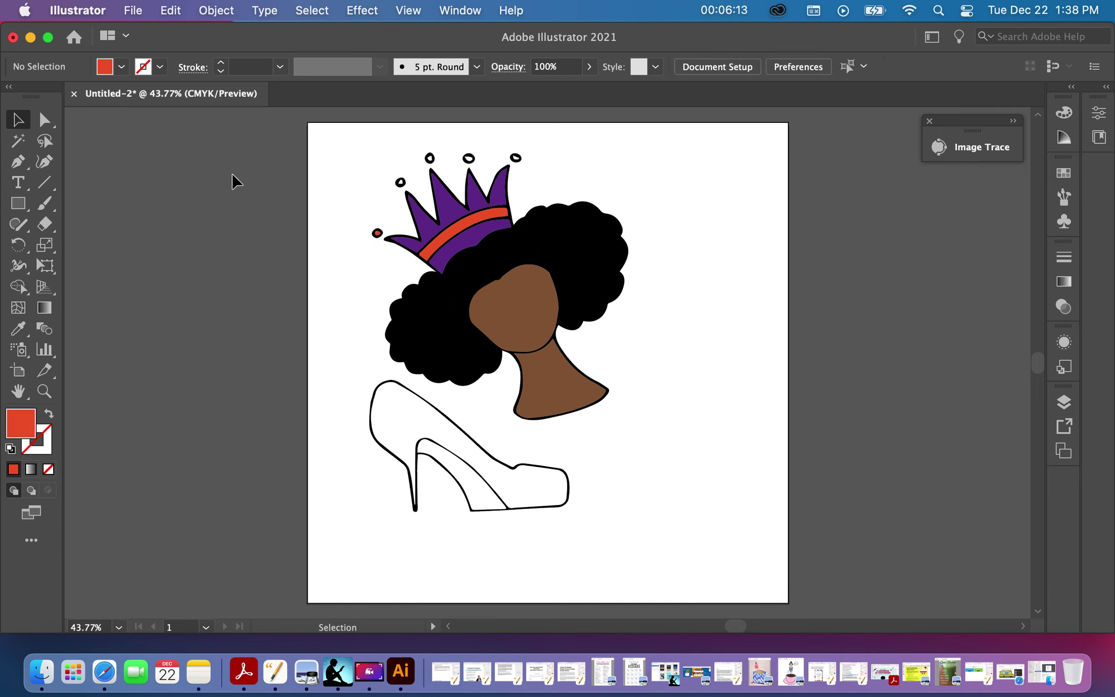
pyautogui.click(401, 182)
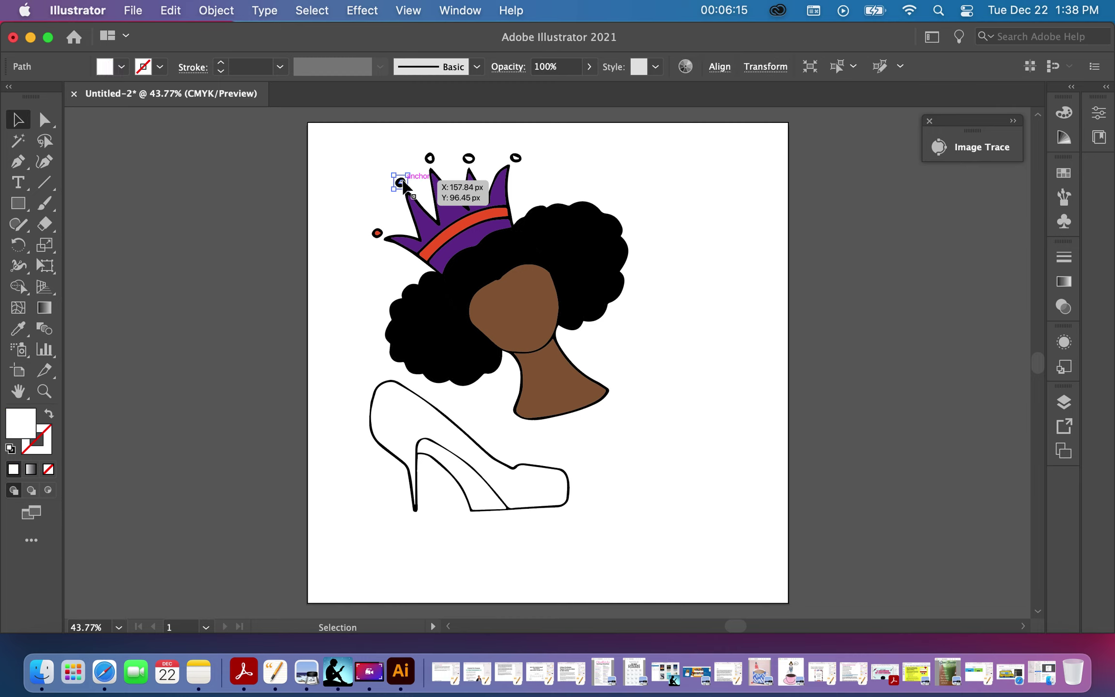
pyautogui.click(103, 71)
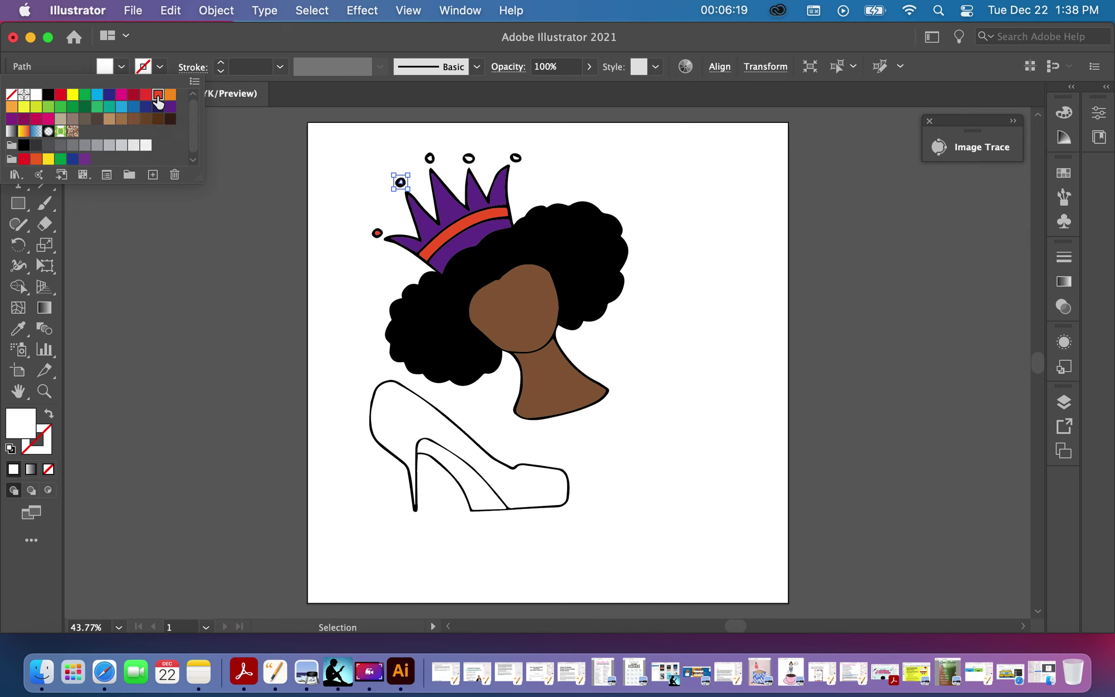
pyautogui.click(158, 94)
pyautogui.click(276, 187)
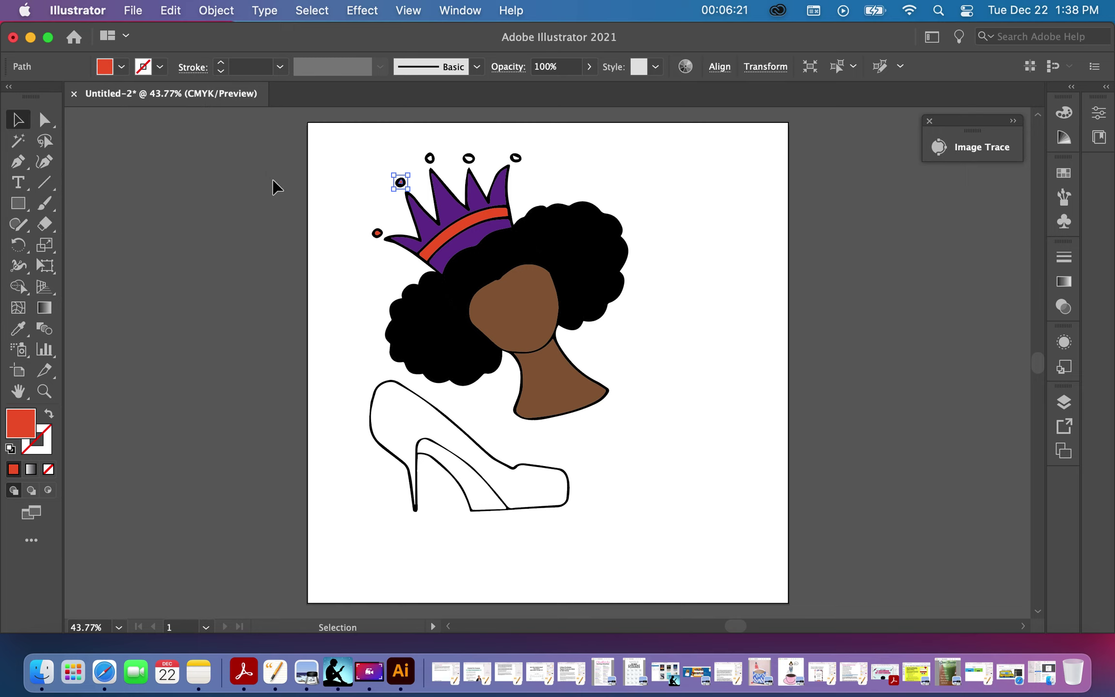
pyautogui.click(274, 185)
# Step: Fill the third and fourth circles from the left above the crown with the same orange-red swatch, leaving the swatch definition unedited
pyautogui.click(430, 159)
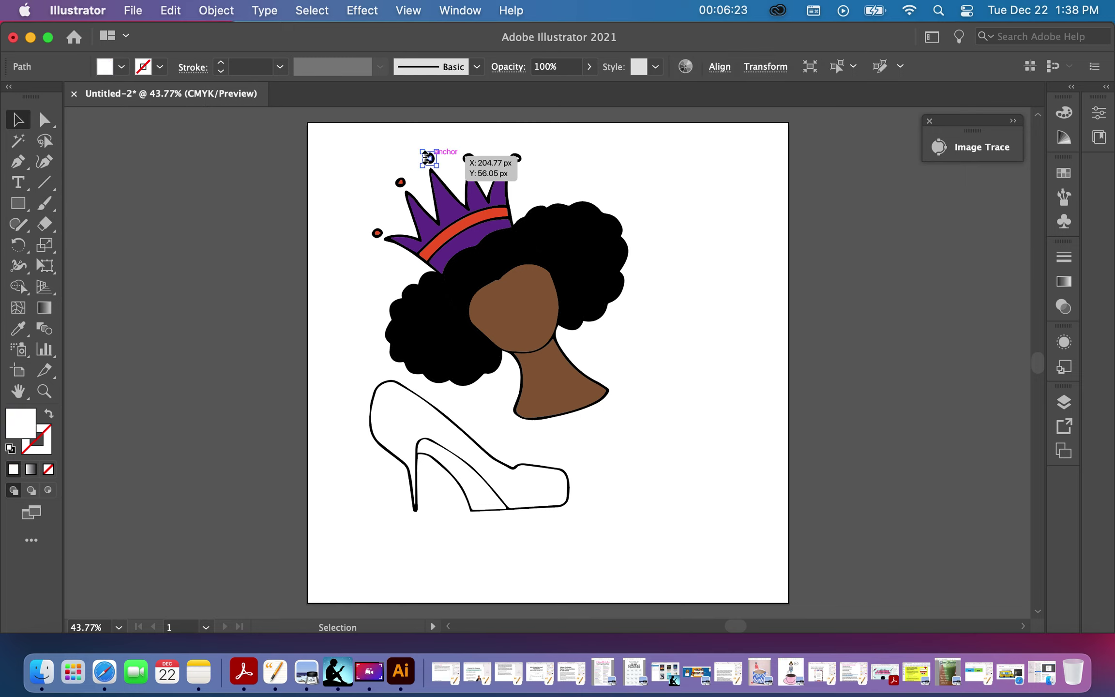
pyautogui.click(107, 69)
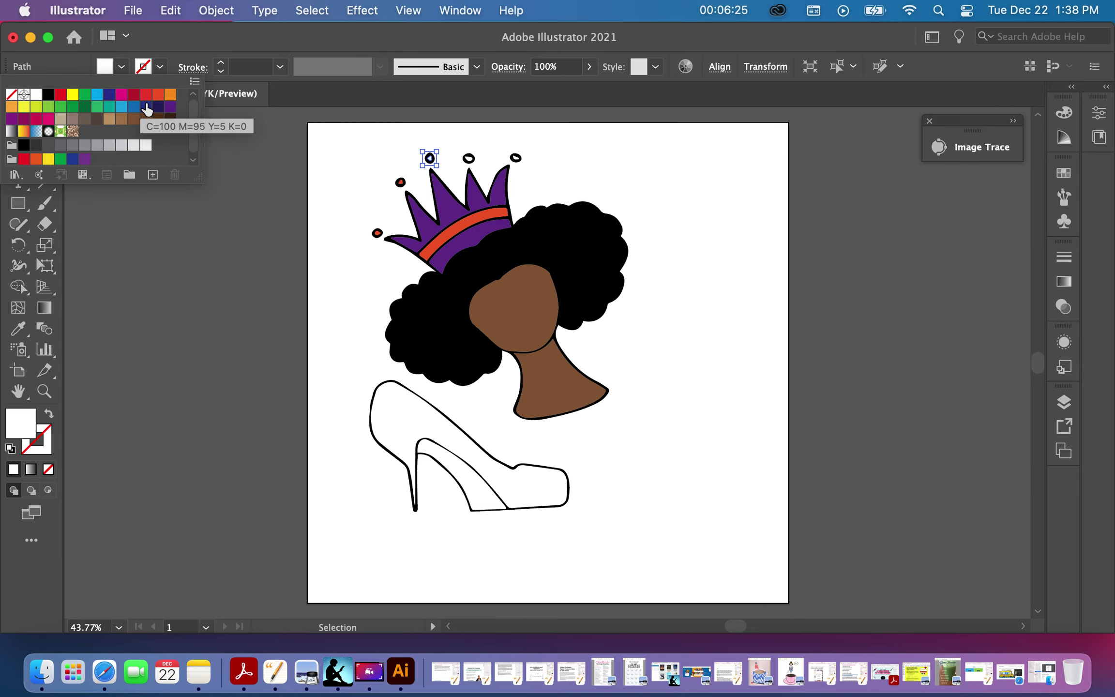
pyautogui.click(159, 94)
pyautogui.click(321, 227)
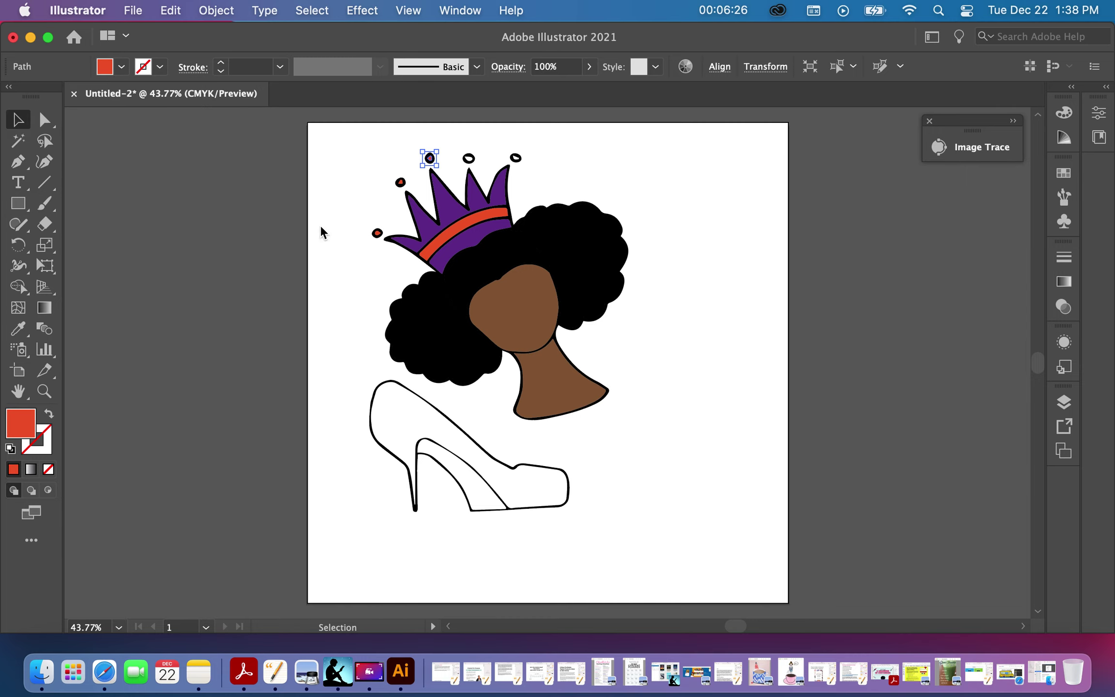
pyautogui.click(346, 225)
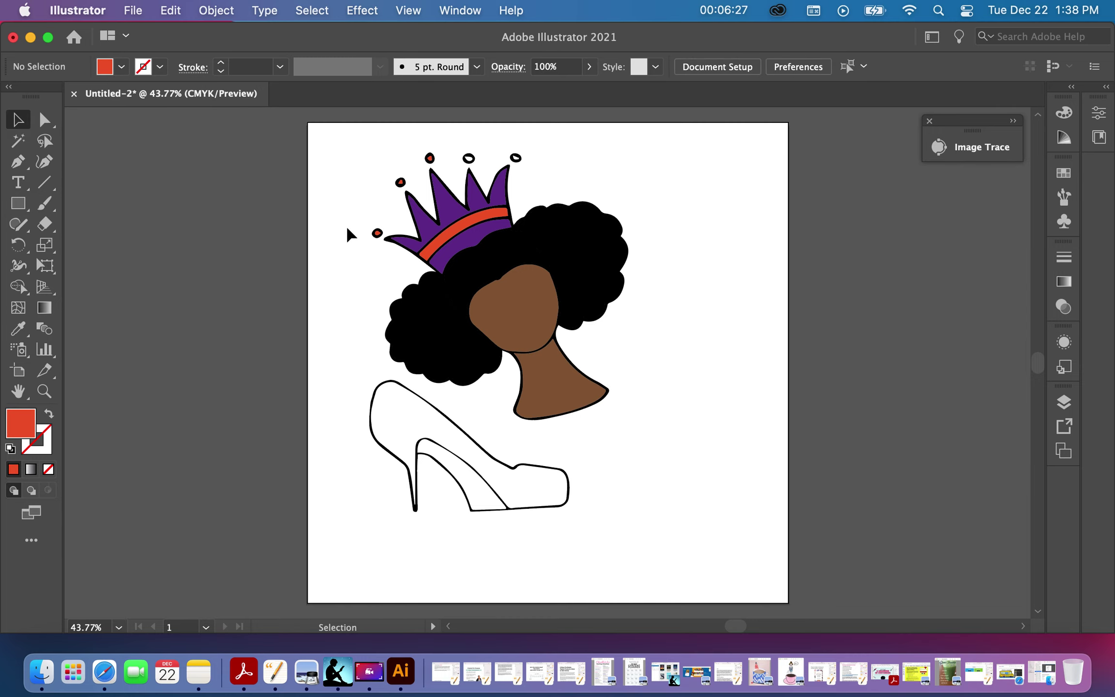
pyautogui.click(469, 157)
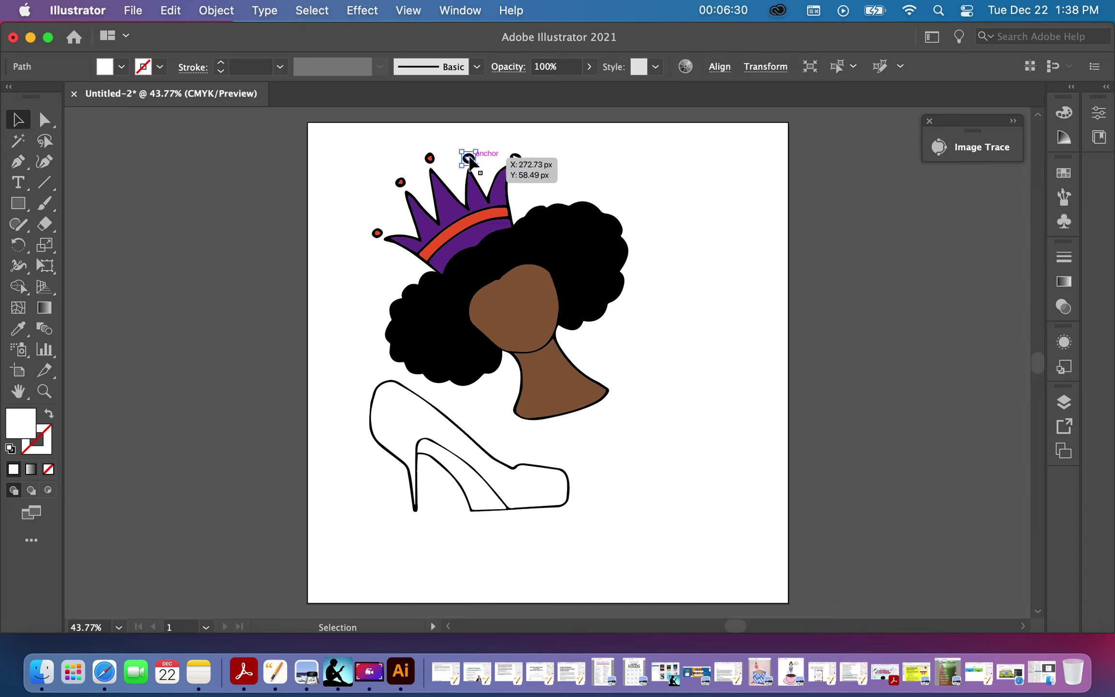
pyautogui.click(108, 68)
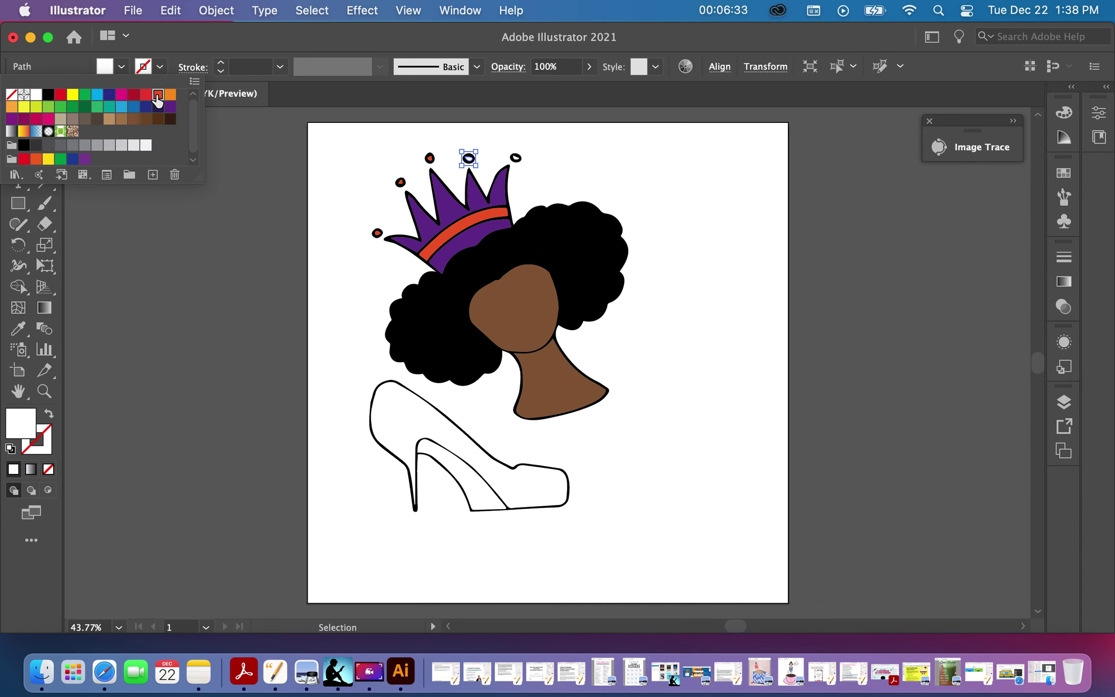
pyautogui.doubleClick(157, 95)
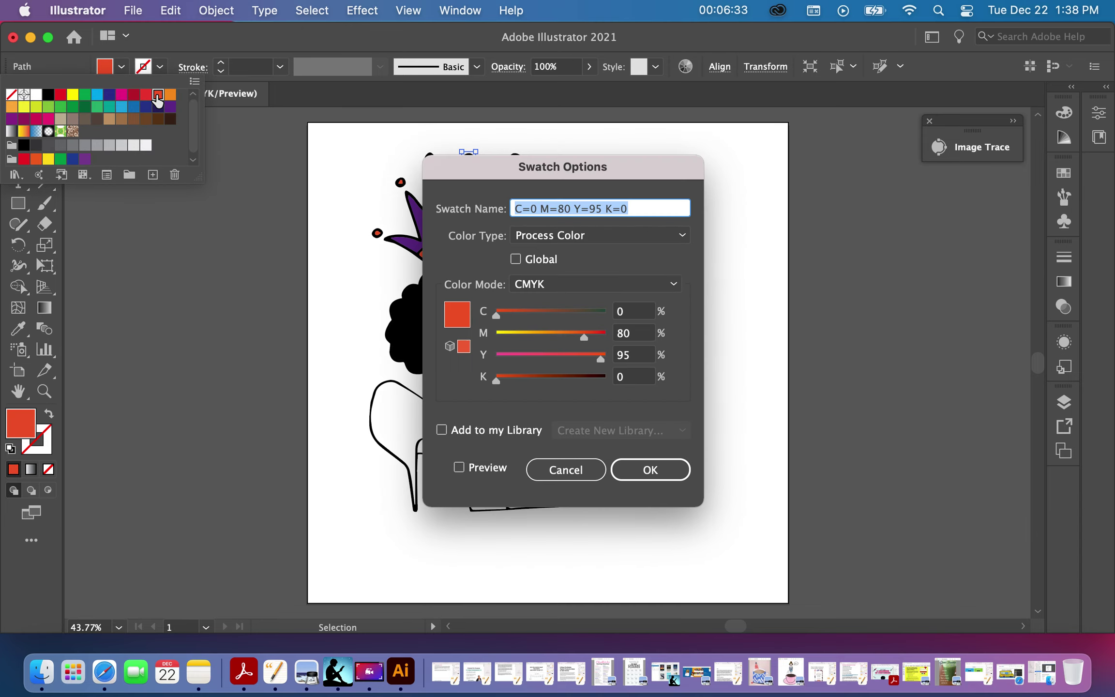
pyautogui.click(576, 478)
pyautogui.click(312, 388)
pyautogui.click(311, 387)
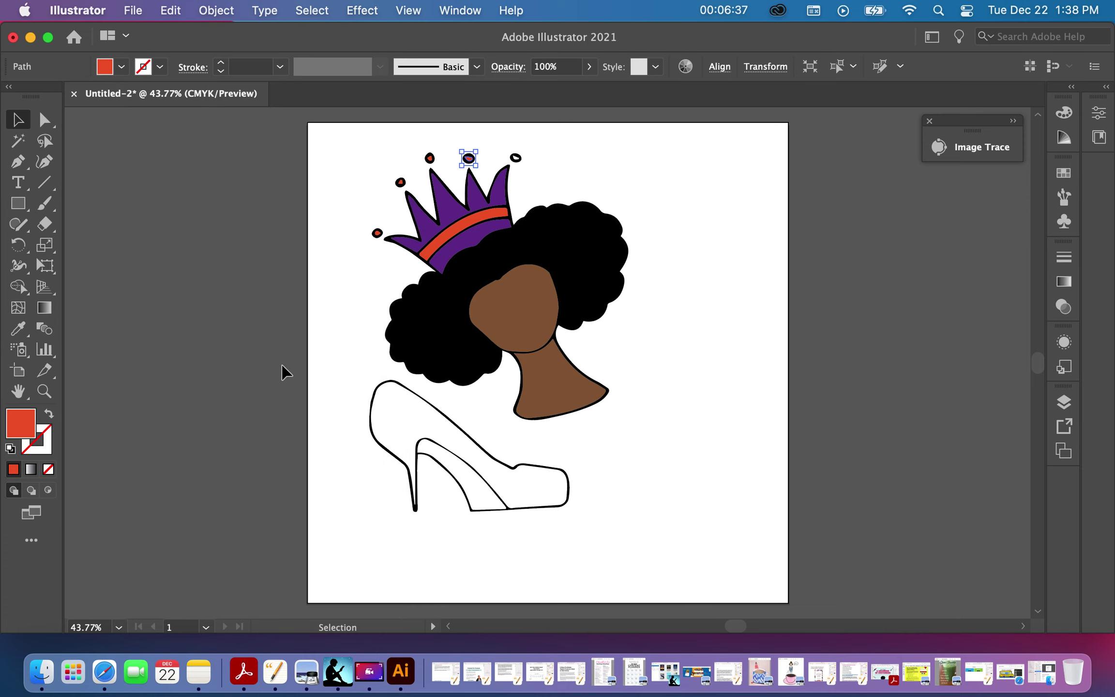
# Step: Fill the rightmost circle above the crown with the matching orange-red swatch and deselect it
pyautogui.click(515, 159)
pyautogui.click(106, 66)
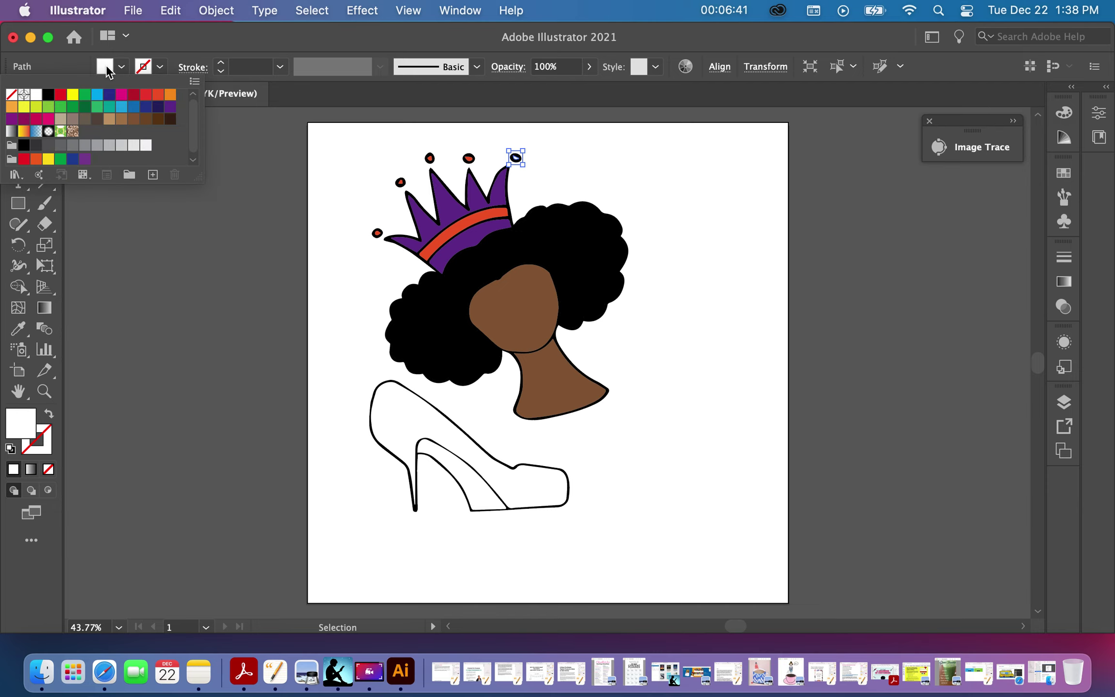
pyautogui.click(158, 95)
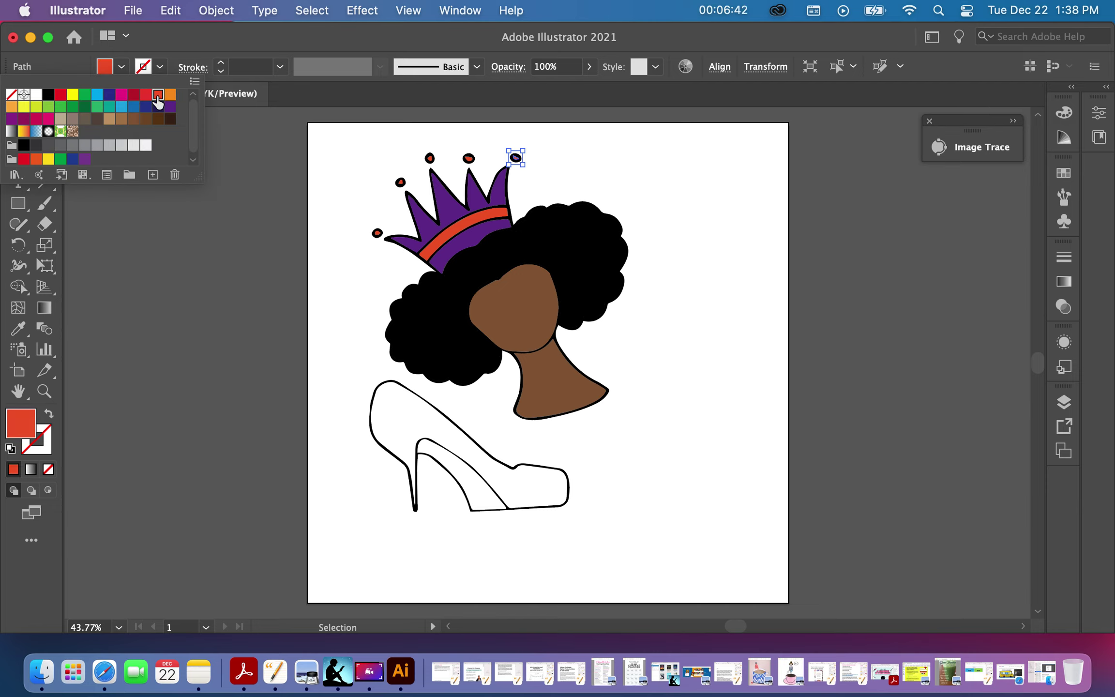
pyautogui.click(200, 254)
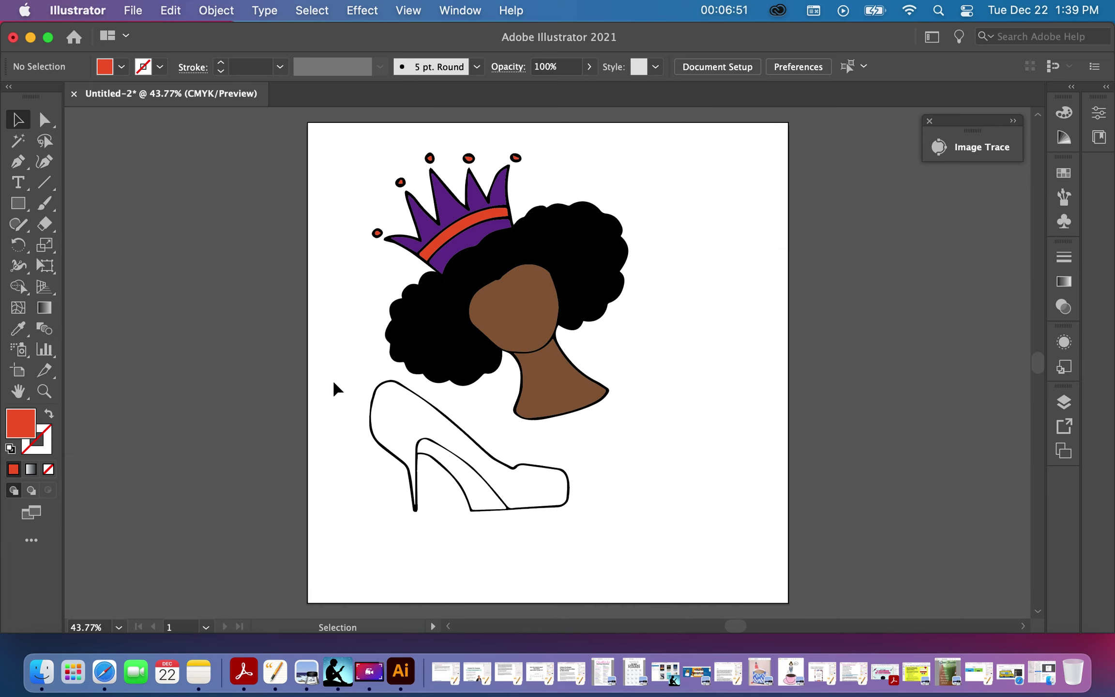
# Step: Fill the high heel's main body with the same dark purple as the crown and deselect it
pyautogui.click(410, 424)
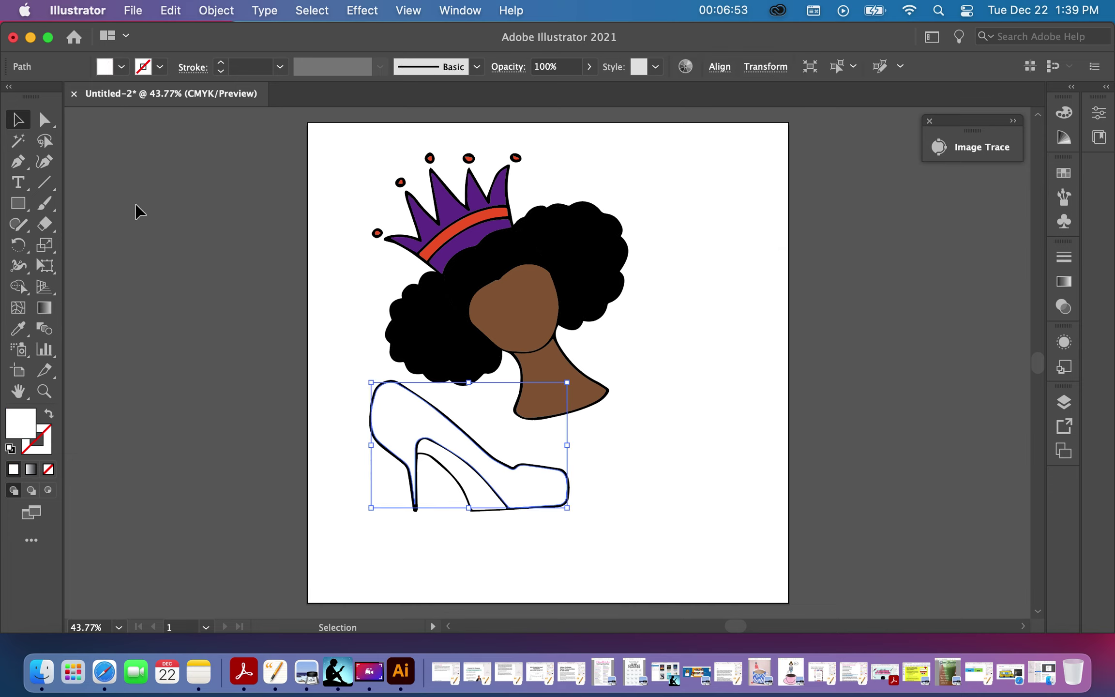
pyautogui.click(104, 69)
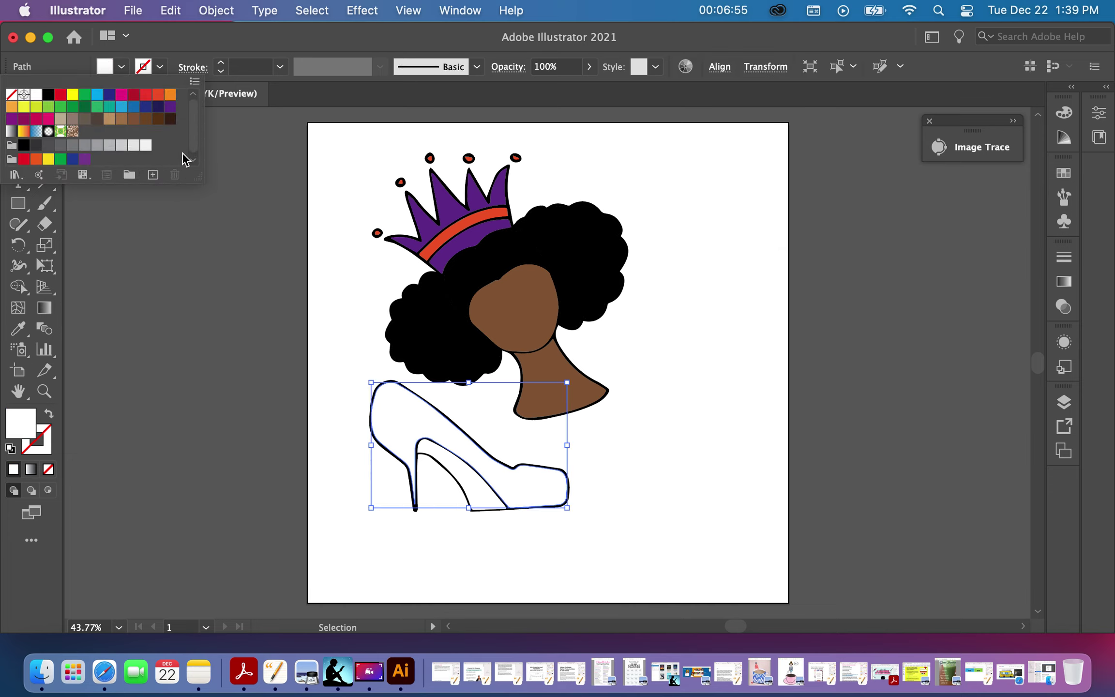
pyautogui.click(170, 108)
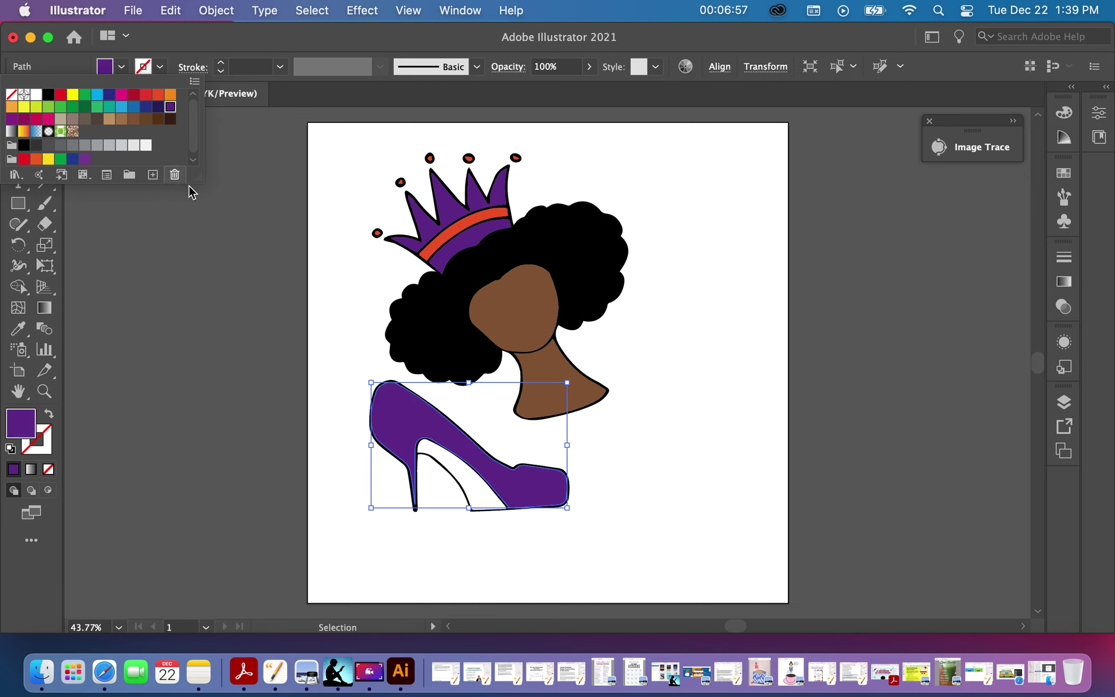
pyautogui.click(227, 275)
pyautogui.click(227, 275)
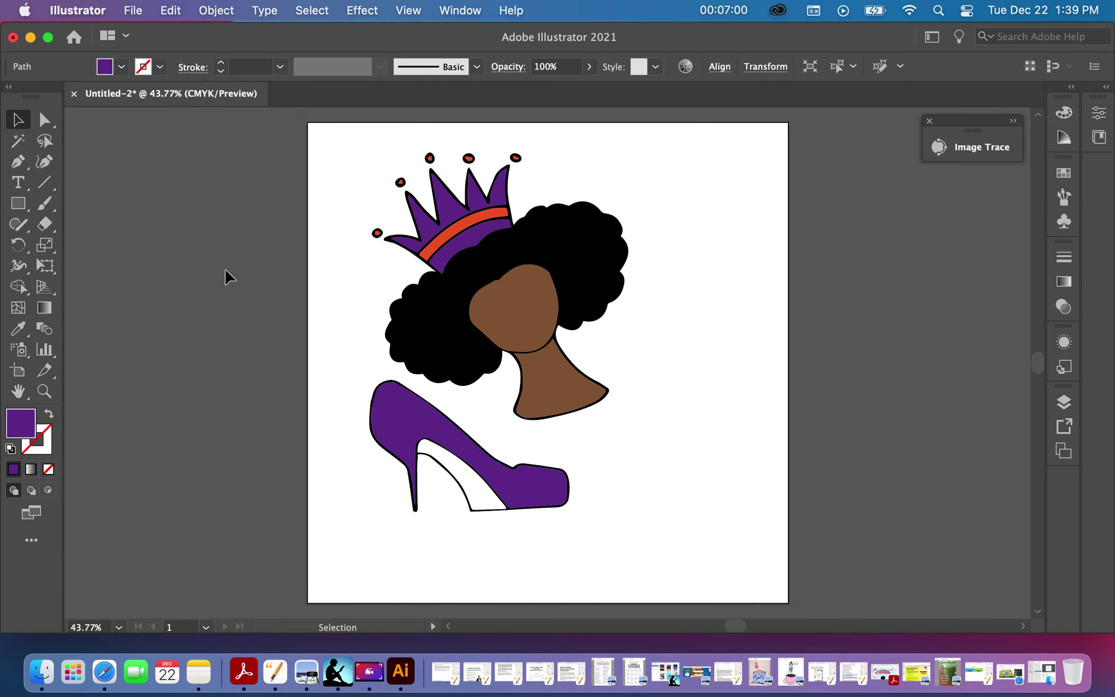
# Step: Fill the high heel's white underside section between the heel and the sole with black and deselect it
pyautogui.click(451, 467)
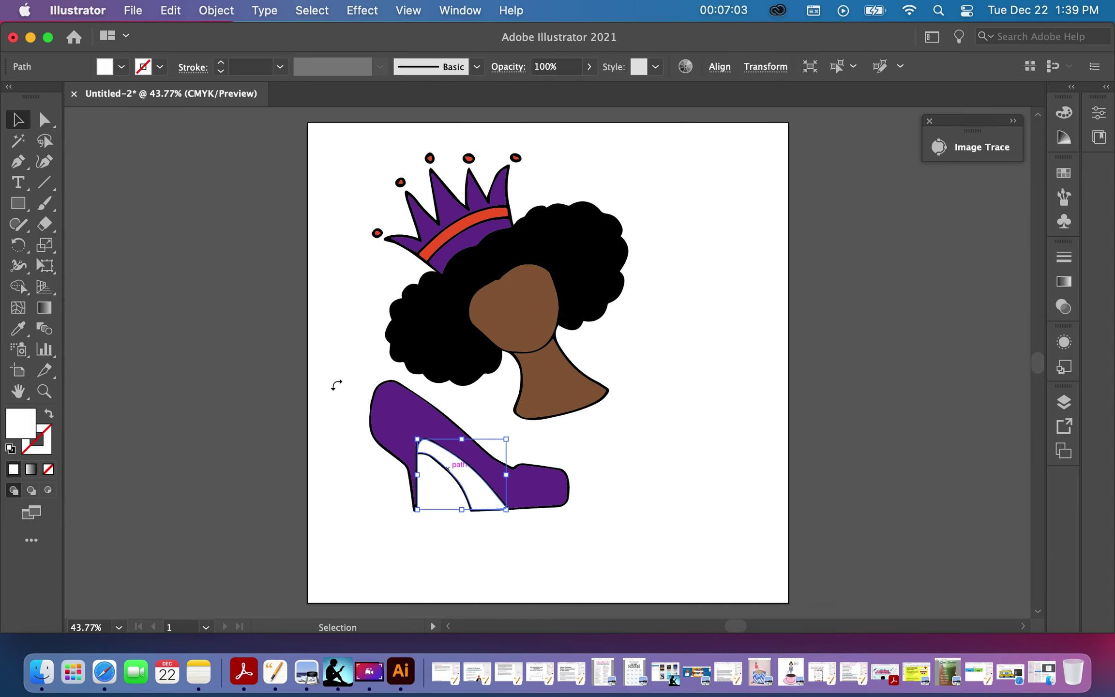
pyautogui.click(103, 71)
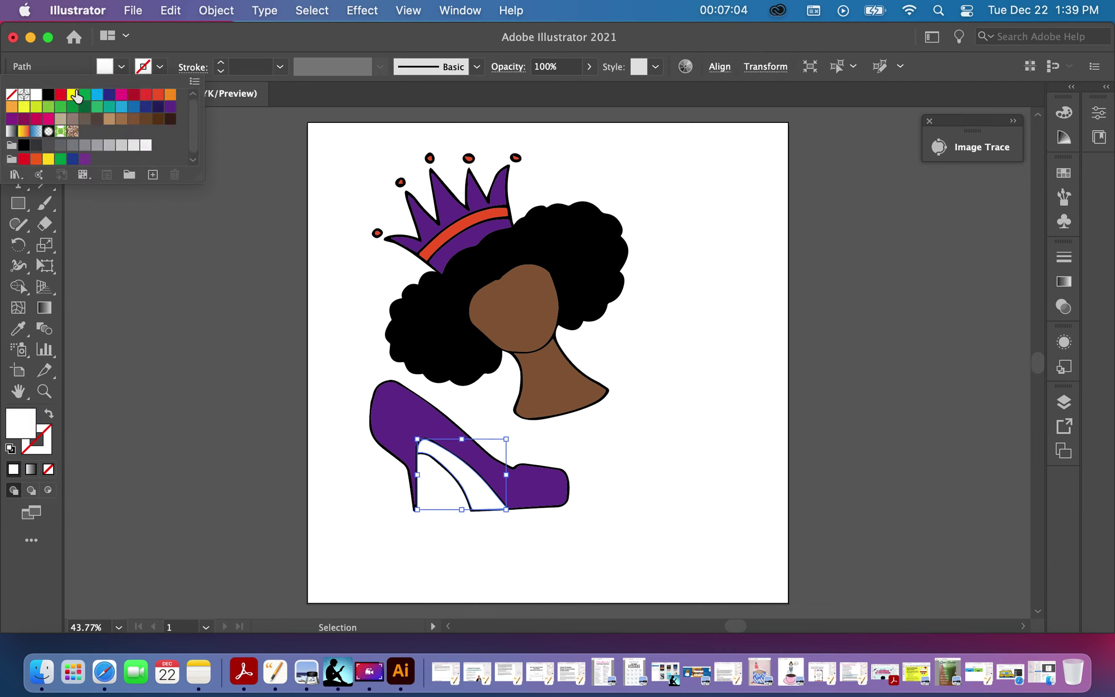
pyautogui.click(49, 94)
pyautogui.click(189, 261)
pyautogui.click(224, 290)
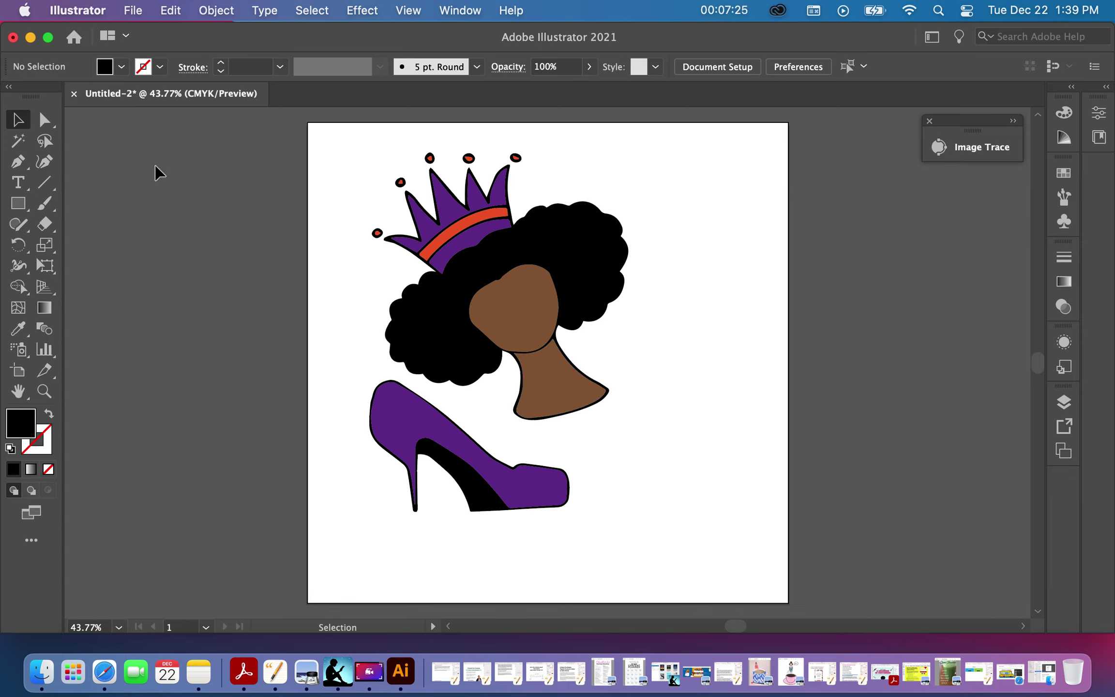
# Step: Set up the Blob Brush with a brown fill slightly darker than the face and 36% opacity, with nothing selected
pyautogui.click(105, 68)
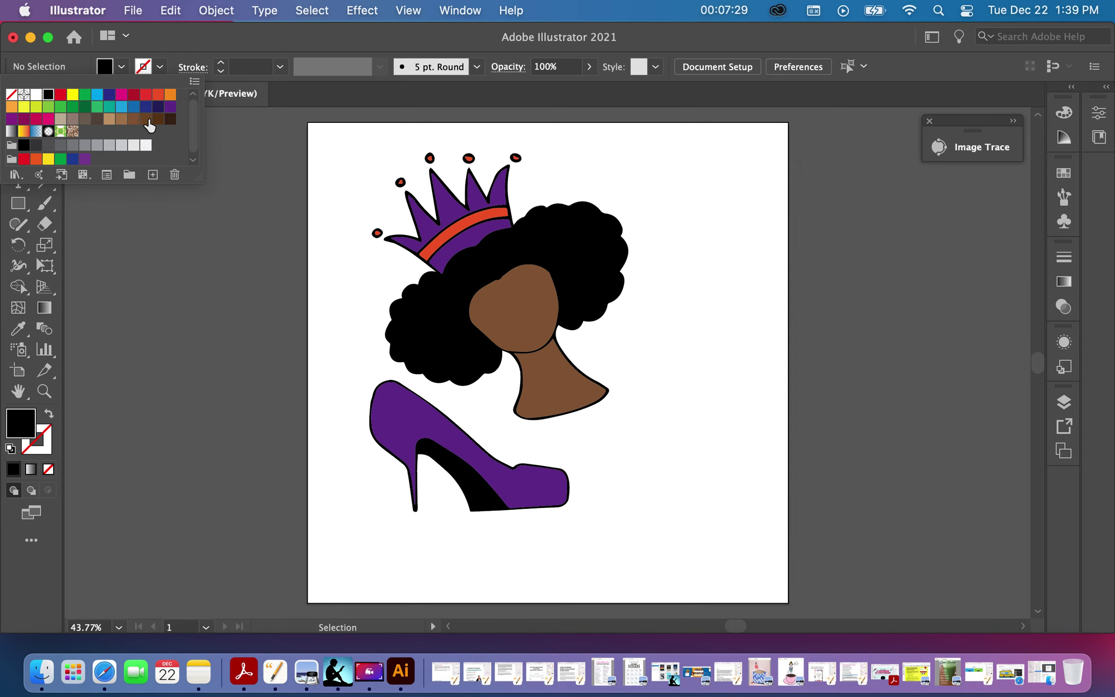
pyautogui.click(146, 121)
pyautogui.click(168, 223)
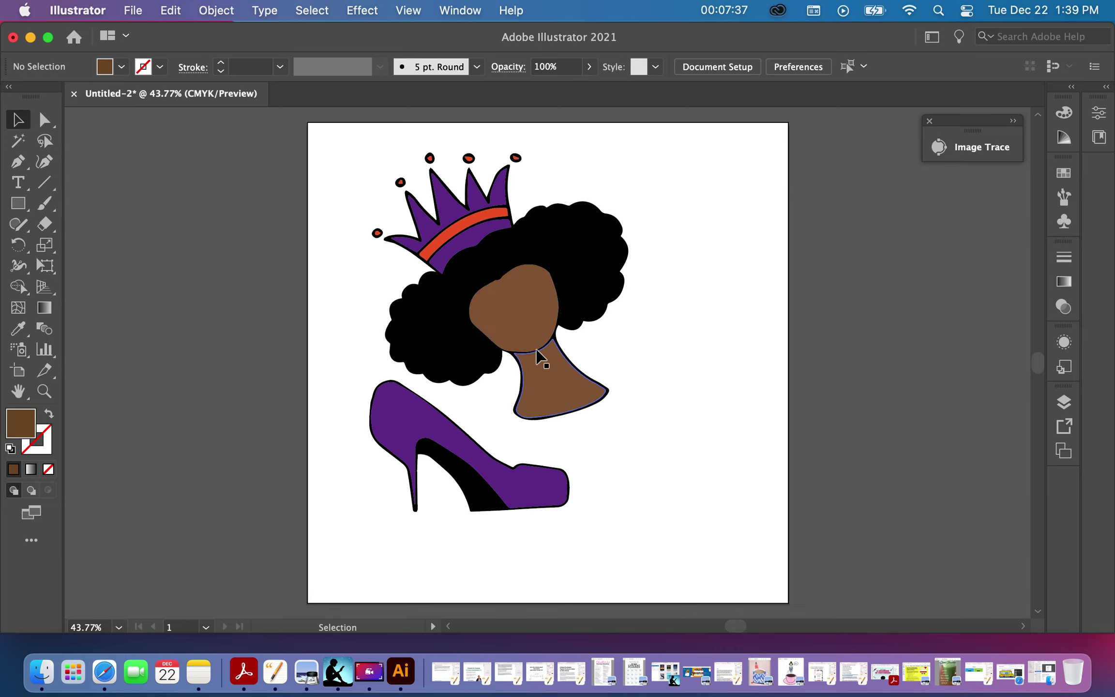
pyautogui.click(49, 206)
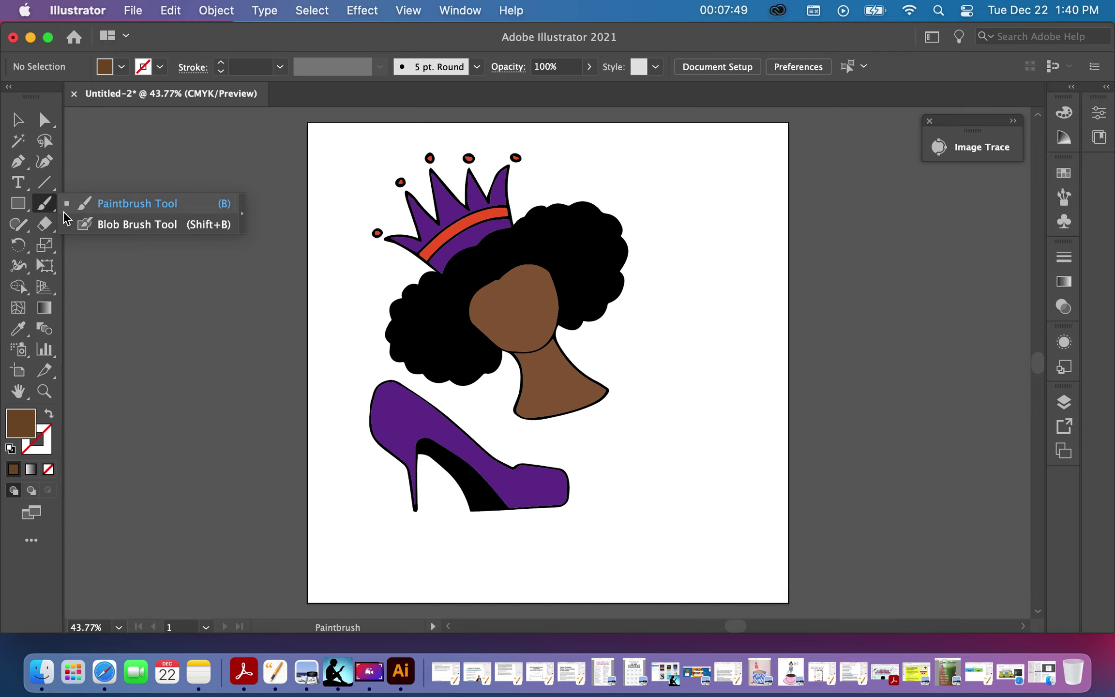
pyautogui.click(123, 224)
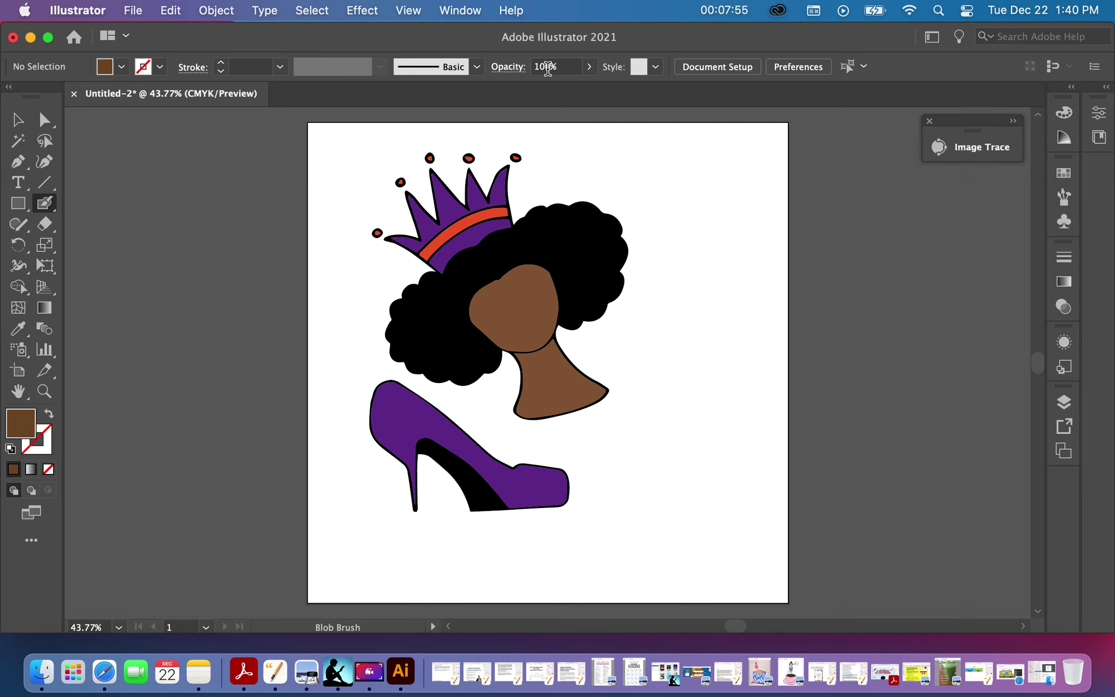
pyautogui.click(590, 69)
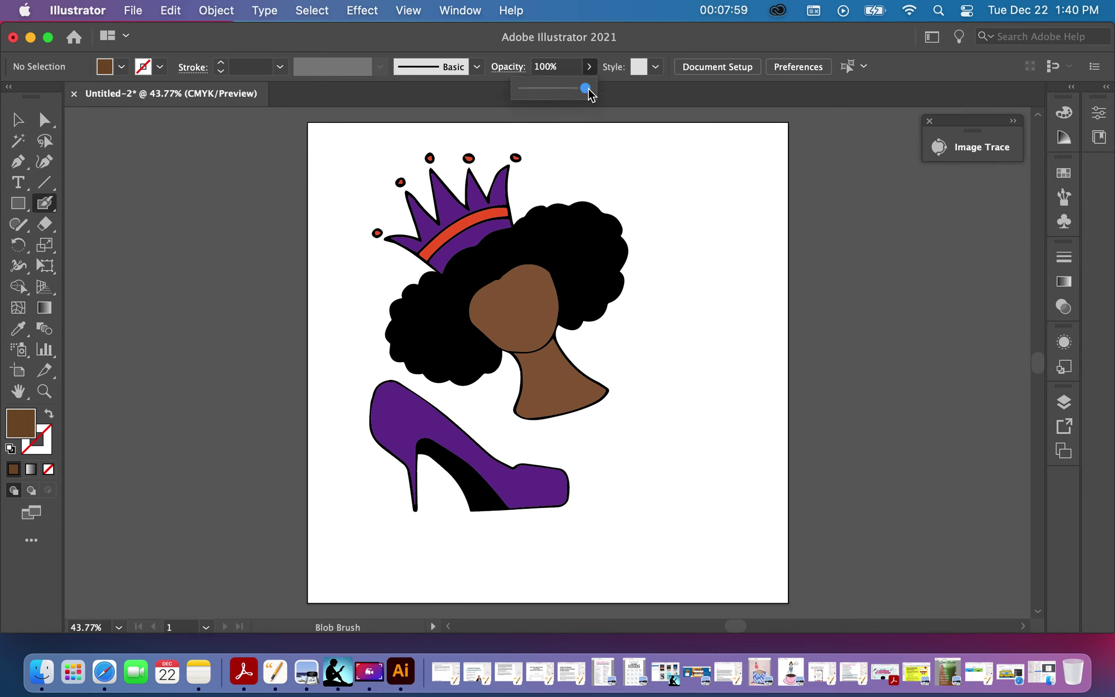
pyautogui.moveTo(589, 91); pyautogui.dragTo(549, 91)
pyautogui.click(527, 353)
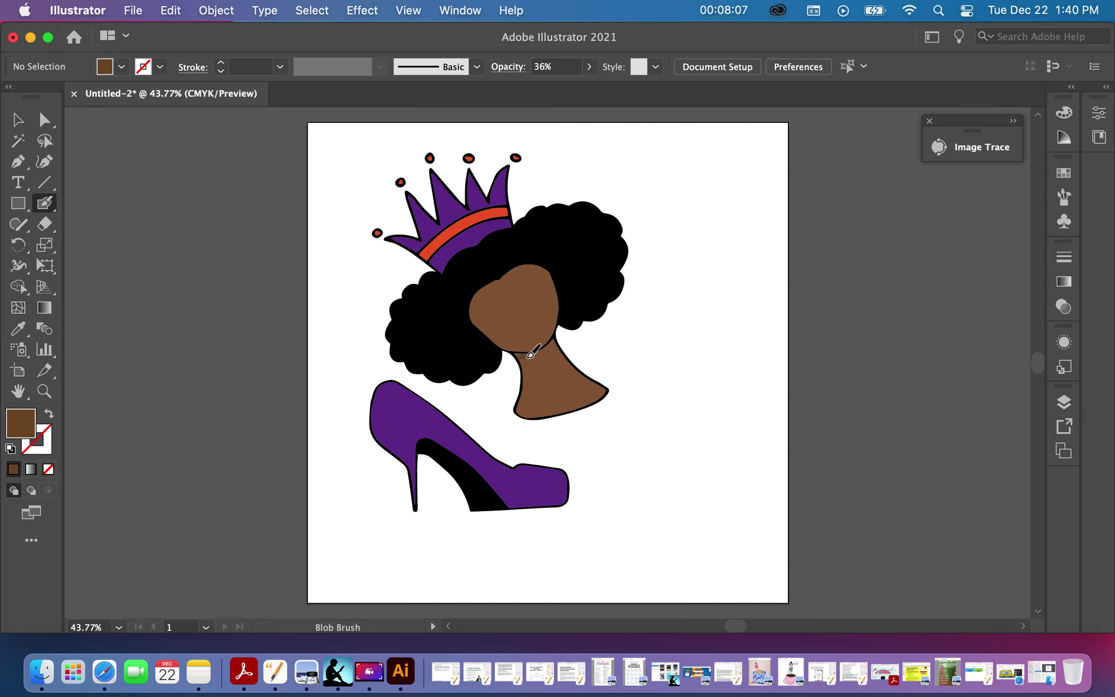
# Step: Paint a brown shadow under the chin on the neck with the Blob Brush and set its opacity to 41%
pyautogui.moveTo(534, 354); pyautogui.dragTo(540, 352)
pyautogui.hotkey('shift', 'x')
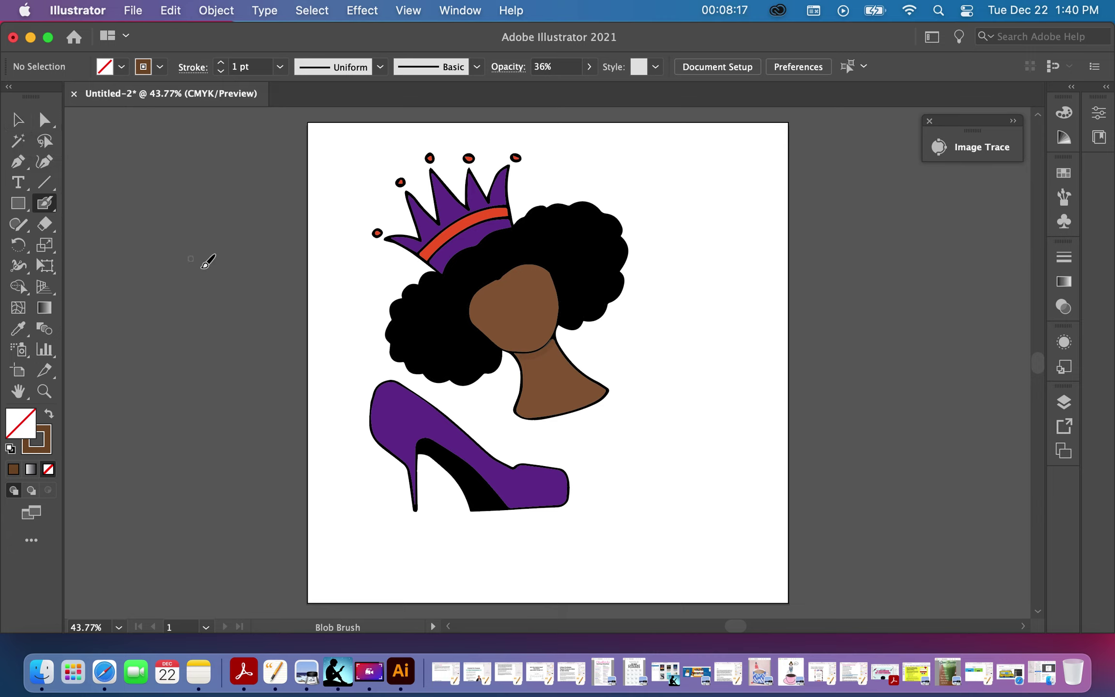
pyautogui.click(19, 121)
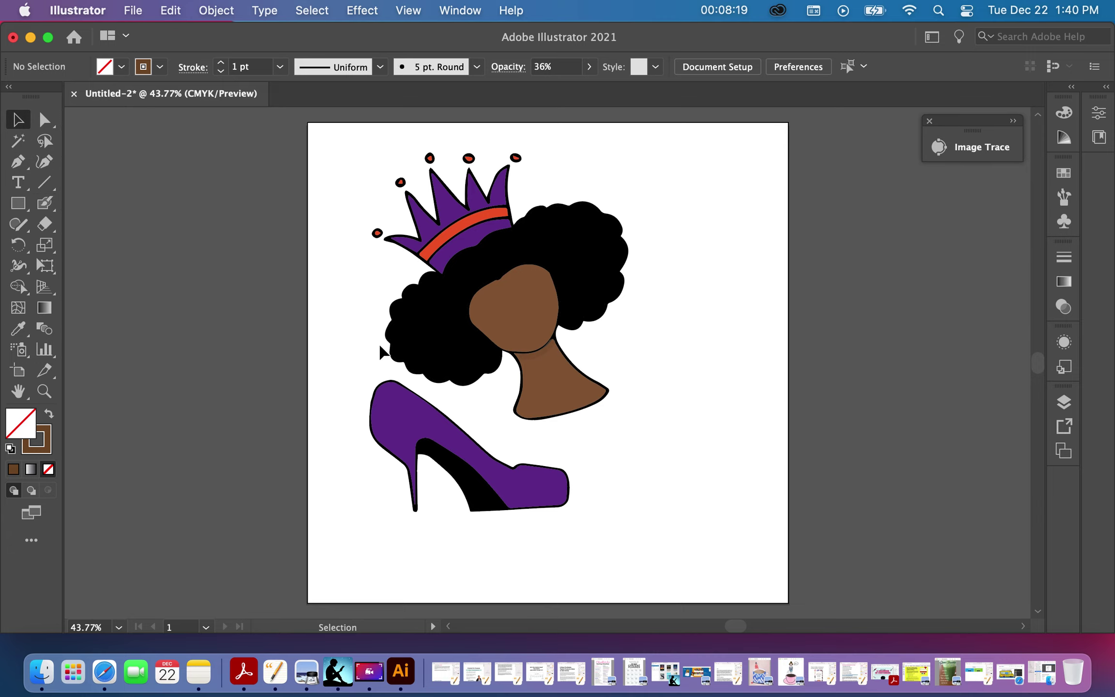
pyautogui.click(532, 359)
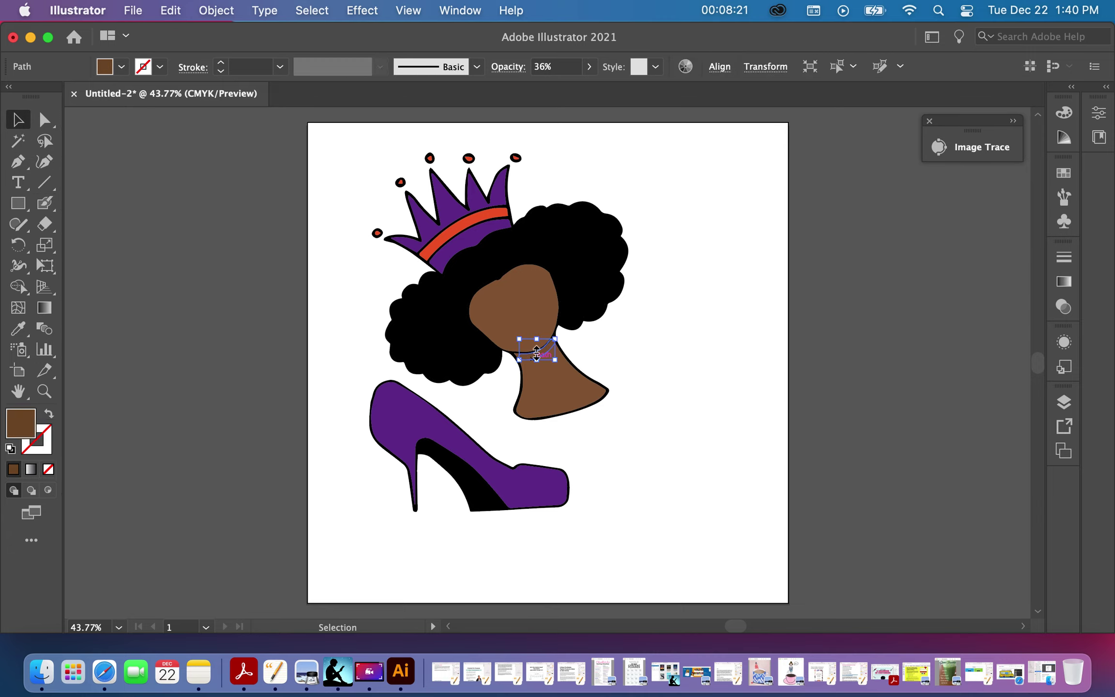
pyautogui.click(589, 68)
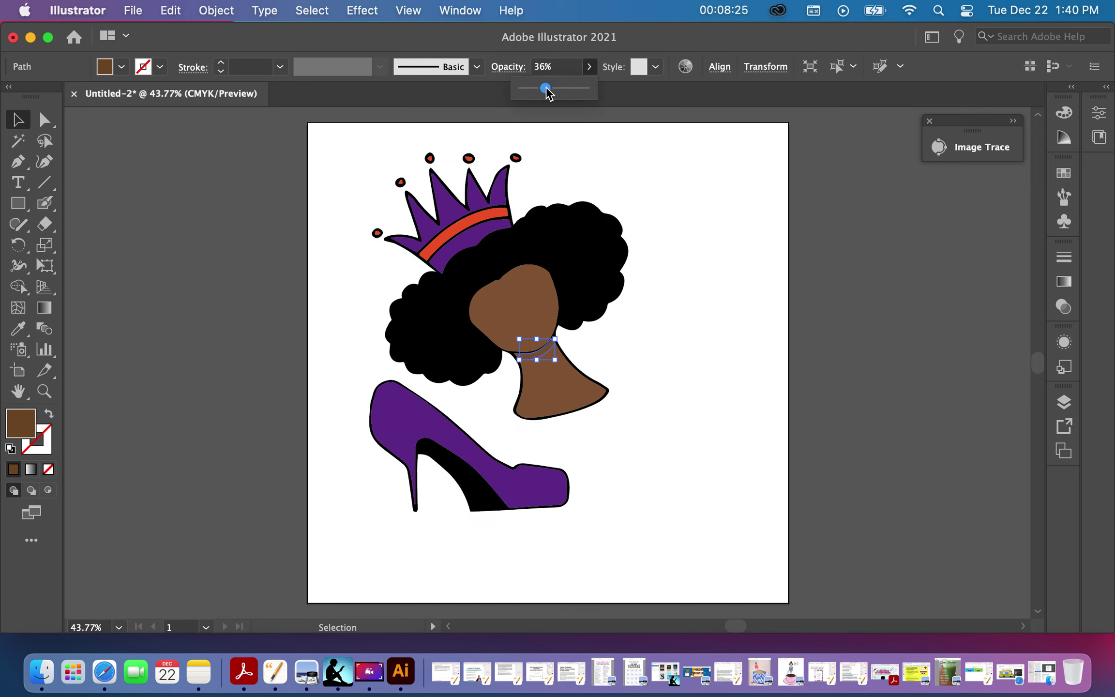
pyautogui.moveTo(546, 89); pyautogui.dragTo(549, 88)
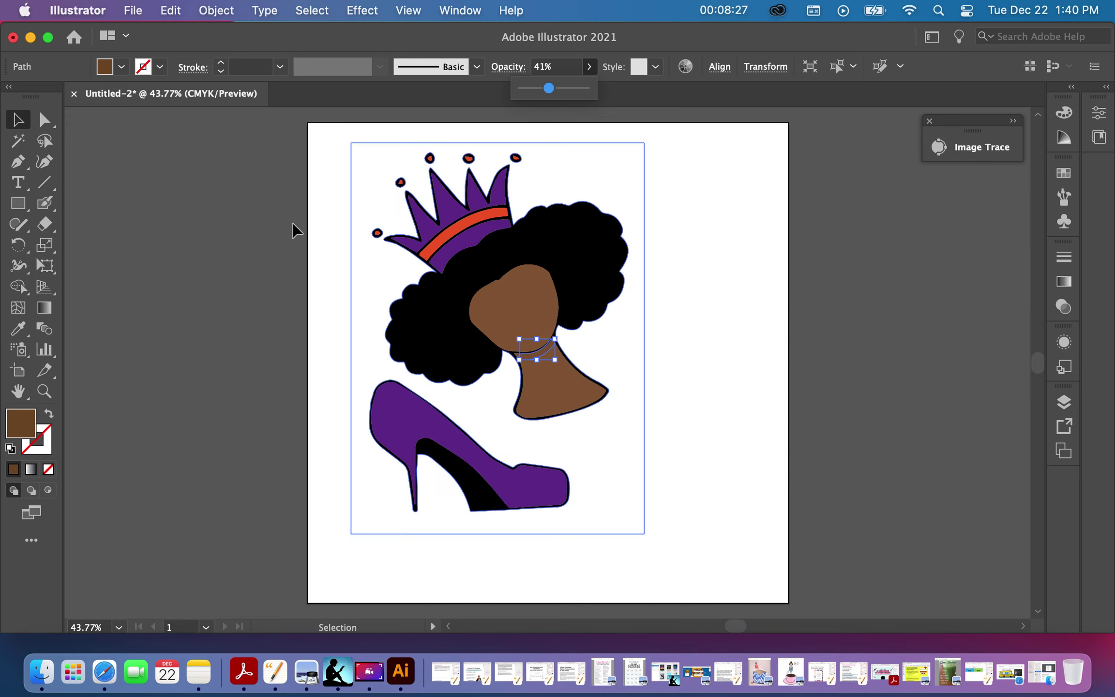
pyautogui.click(228, 258)
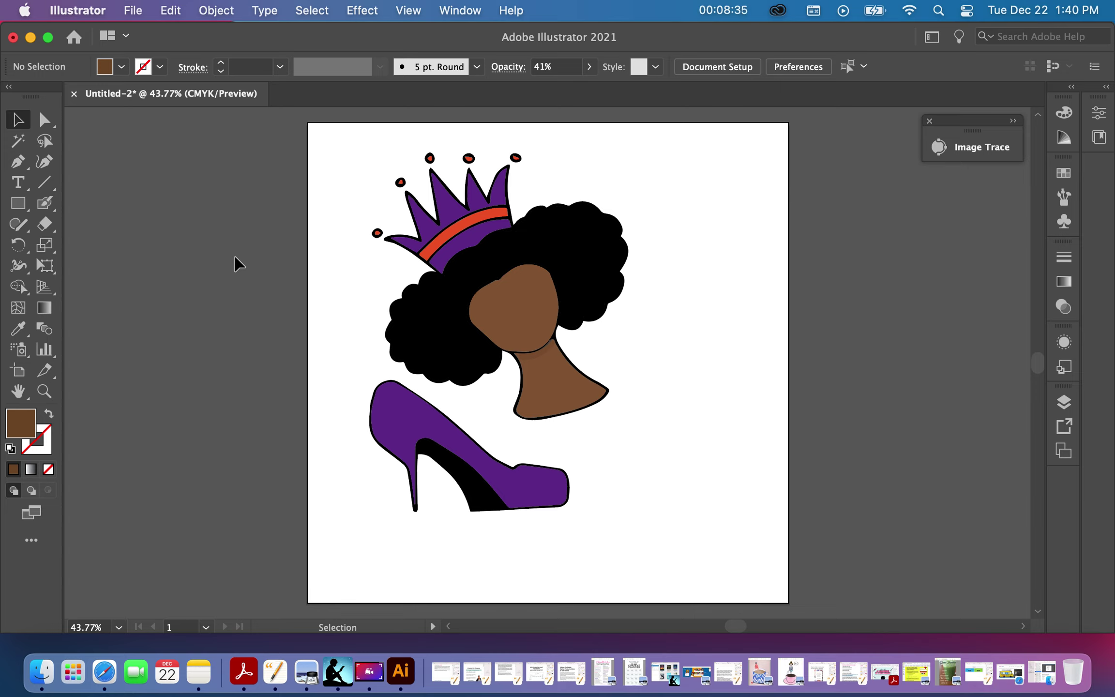
# Step: Paint a black shadow stroke beneath the high heel's front sole with the Blob Brush, using a black fill and no stroke
pyautogui.click(567, 510)
pyautogui.click(89, 238)
pyautogui.click(121, 66)
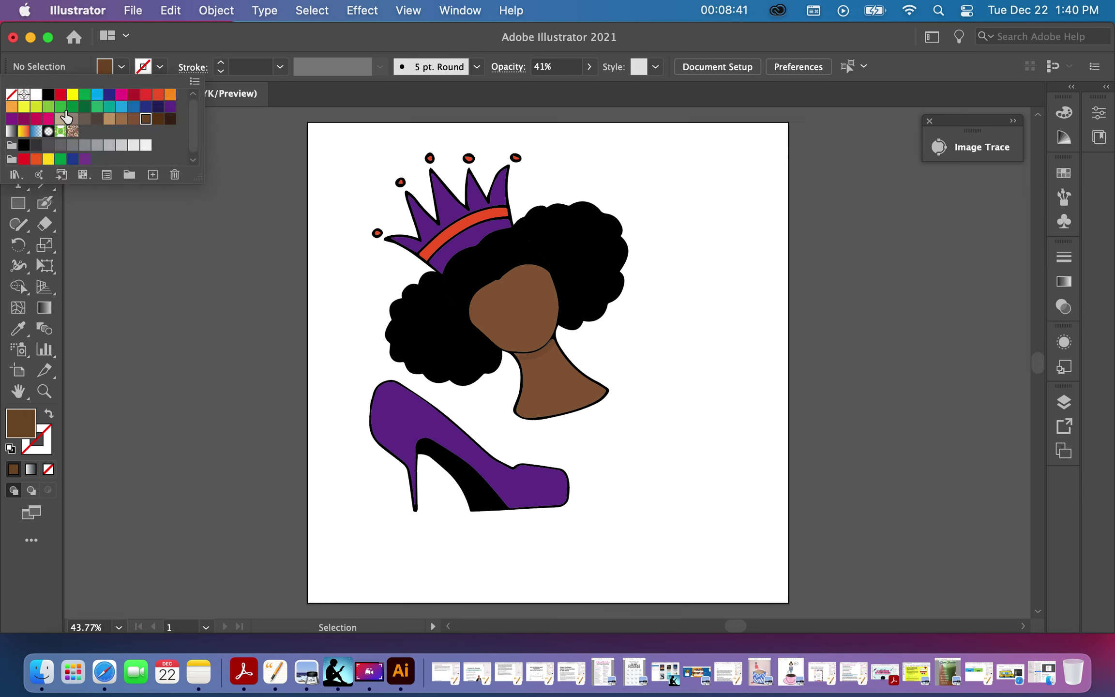
pyautogui.click(50, 99)
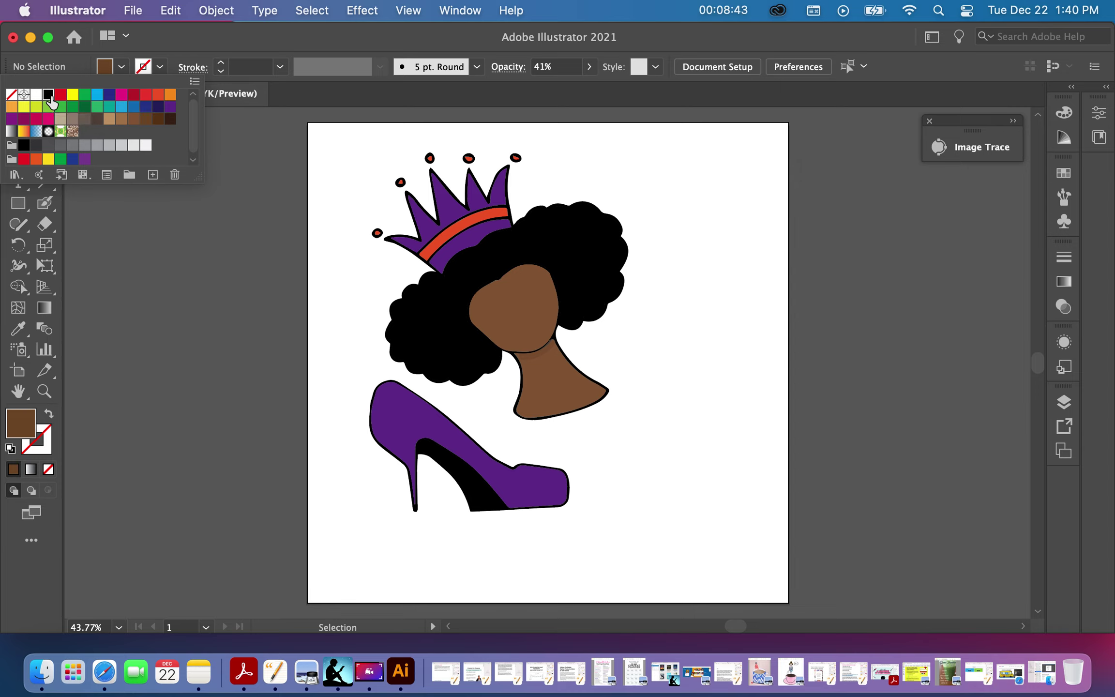
pyautogui.click(128, 254)
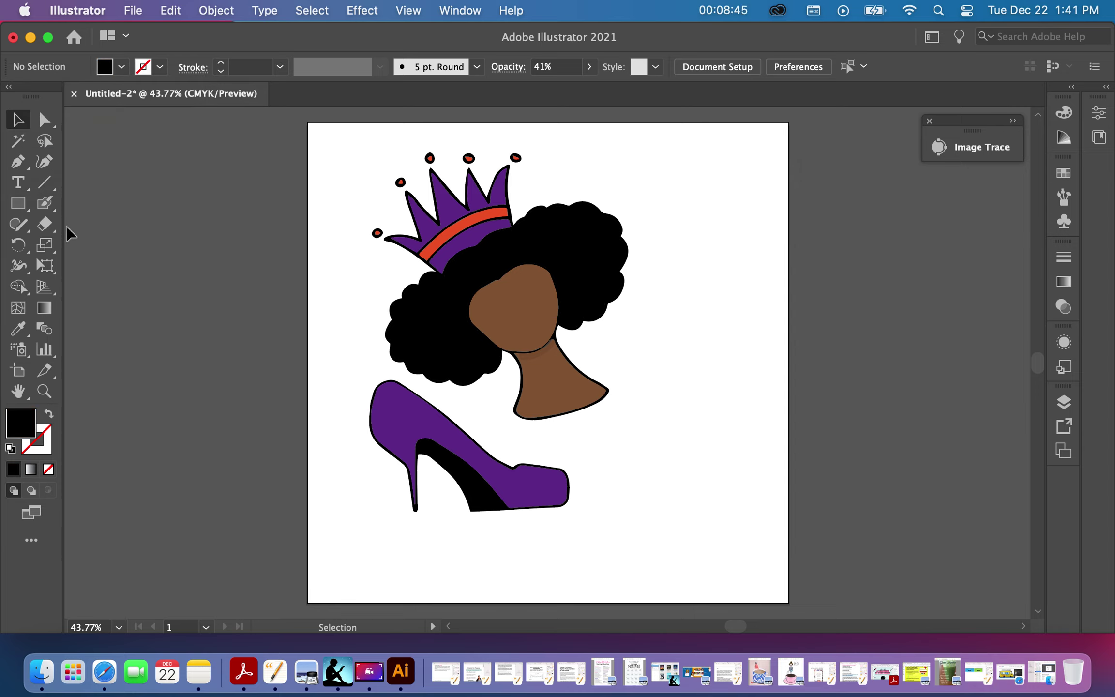
pyautogui.click(50, 211)
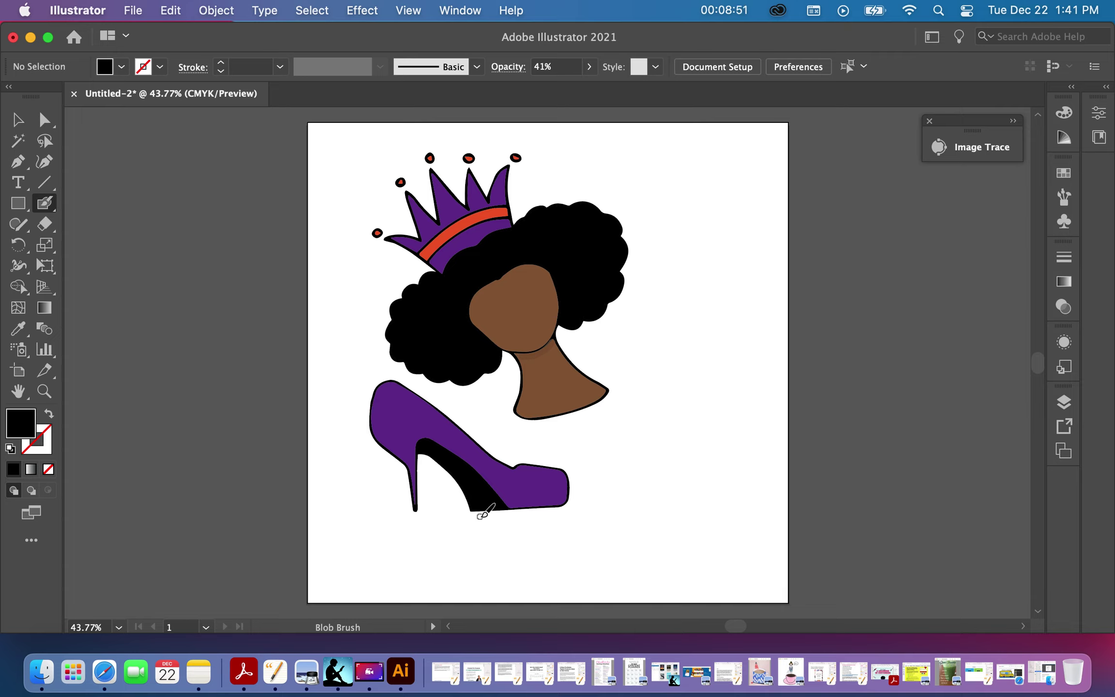
pyautogui.moveTo(479, 515)
pyautogui.mouseDown()
pyautogui.moveTo(561, 511)
pyautogui.moveTo(516, 512)
pyautogui.mouseUp()
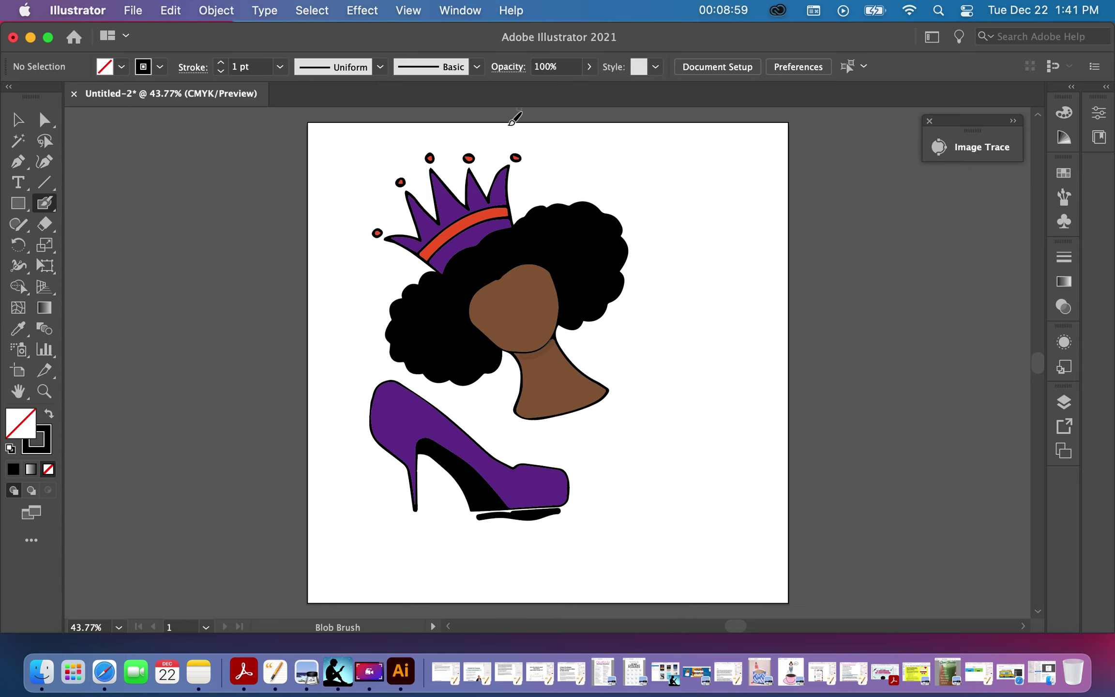
# Step: Reduce the opacity of the black shadow beneath the shoe's sole to 9% and deselect it
pyautogui.click(14, 126)
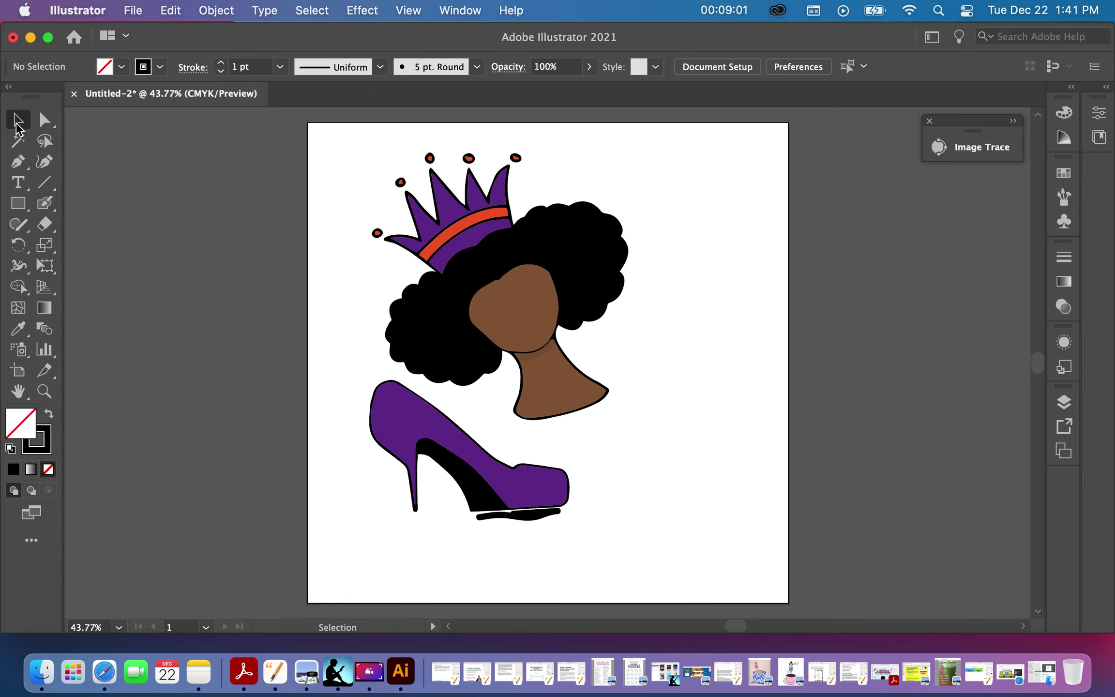
pyautogui.click(533, 517)
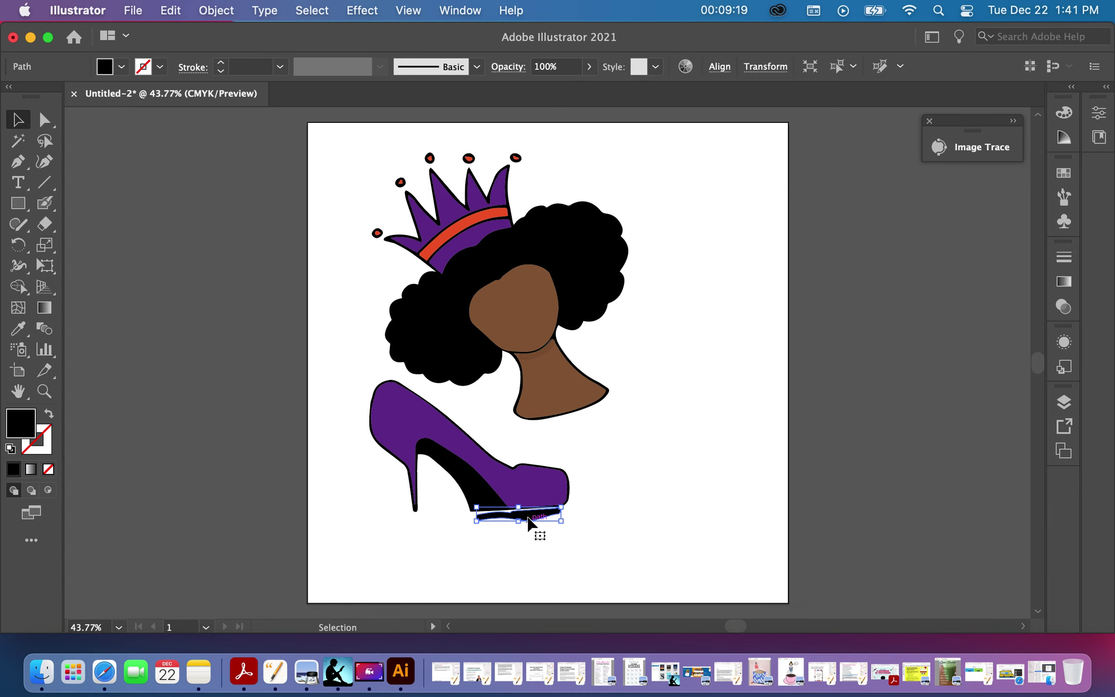
pyautogui.click(590, 66)
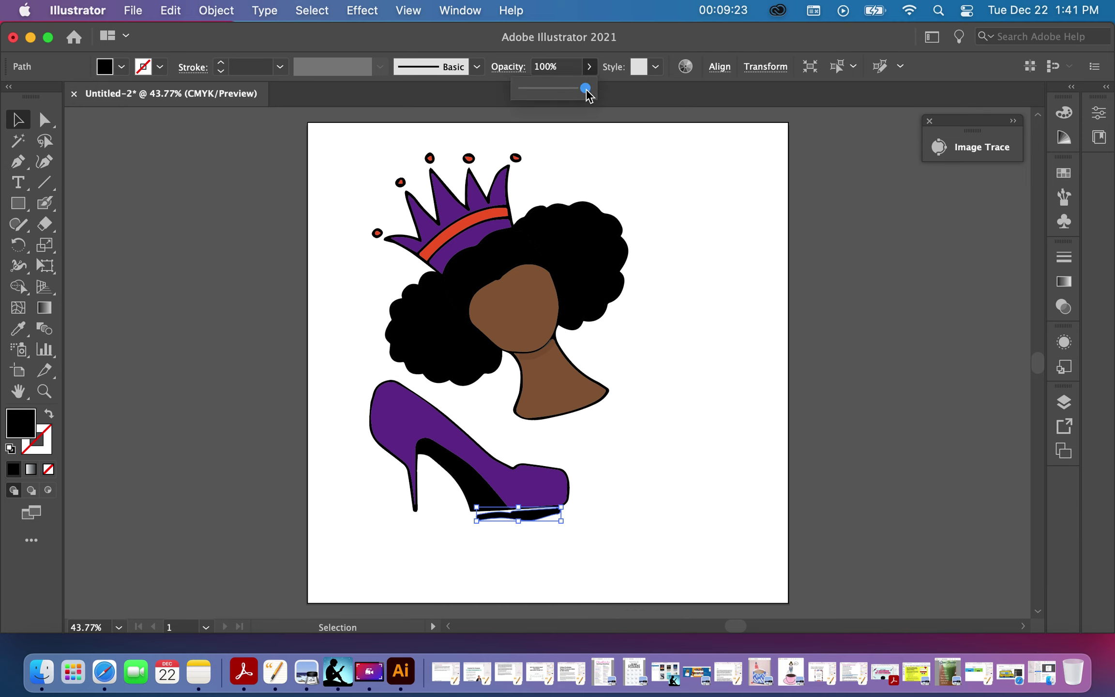
pyautogui.moveTo(588, 90); pyautogui.dragTo(539, 100)
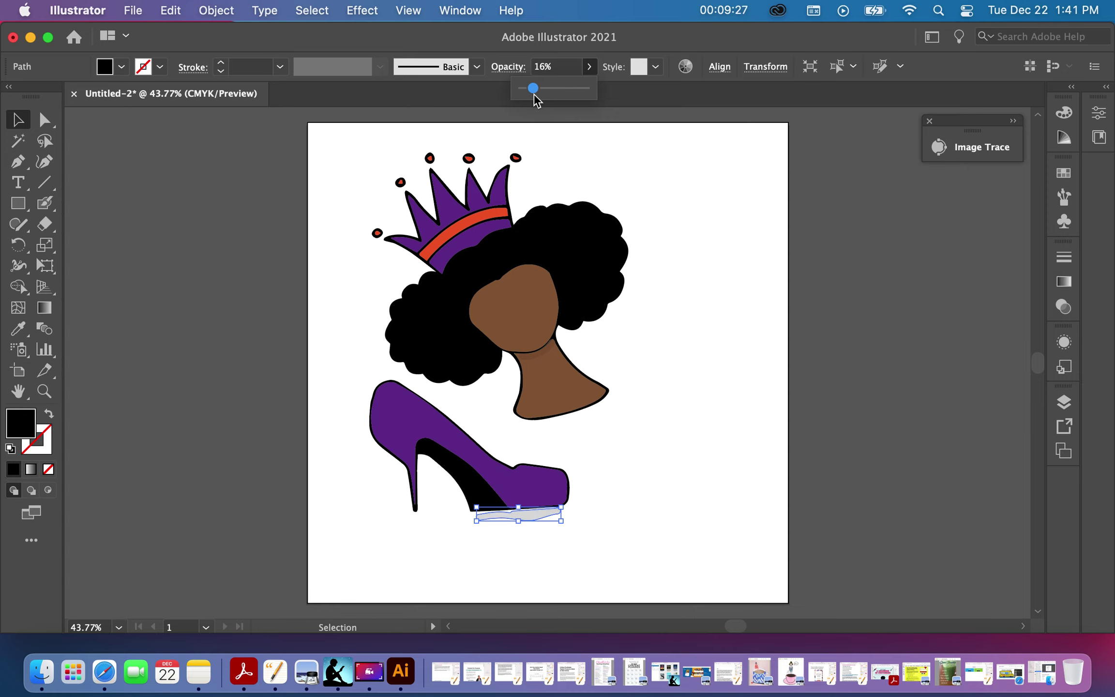
pyautogui.click(231, 442)
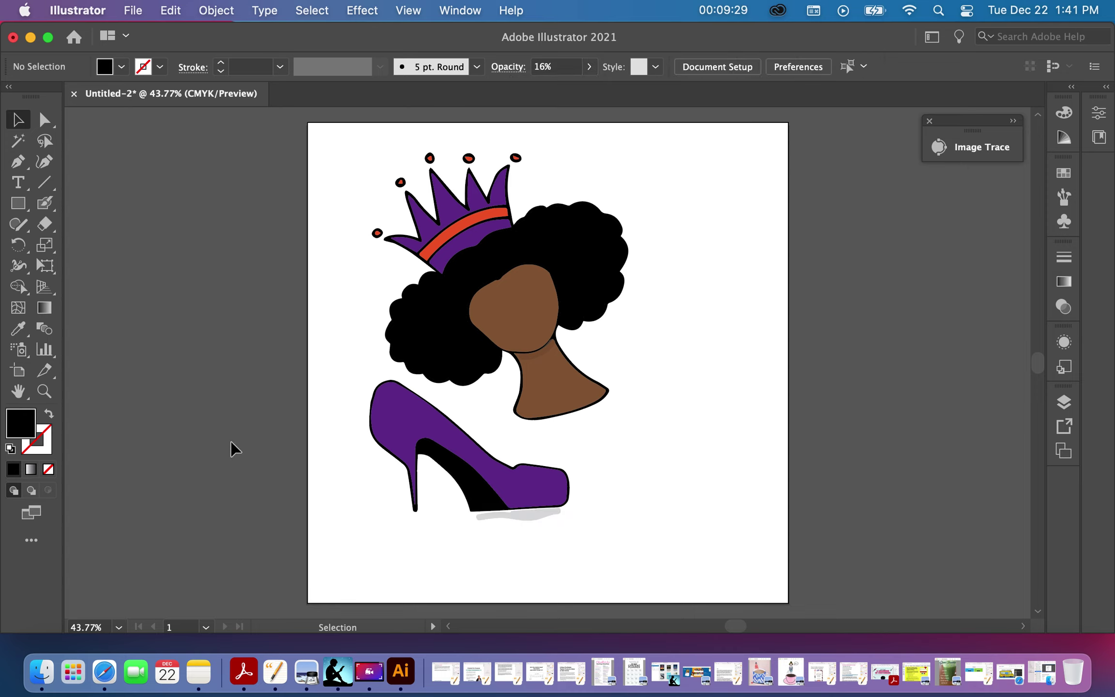
pyautogui.click(539, 512)
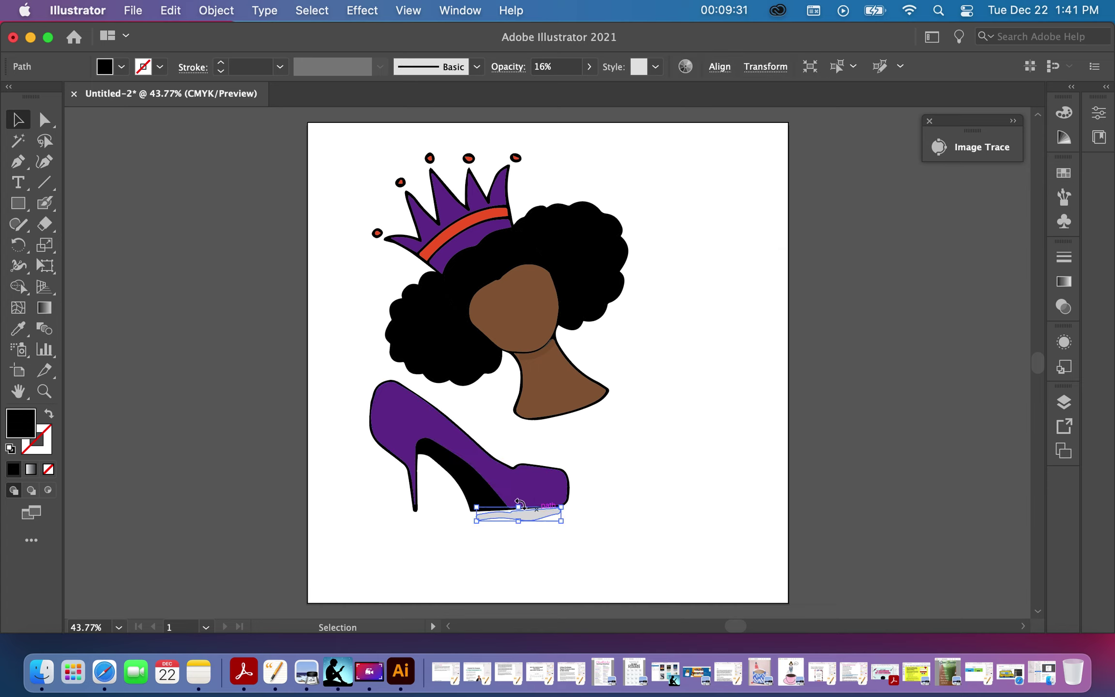
pyautogui.click(589, 68)
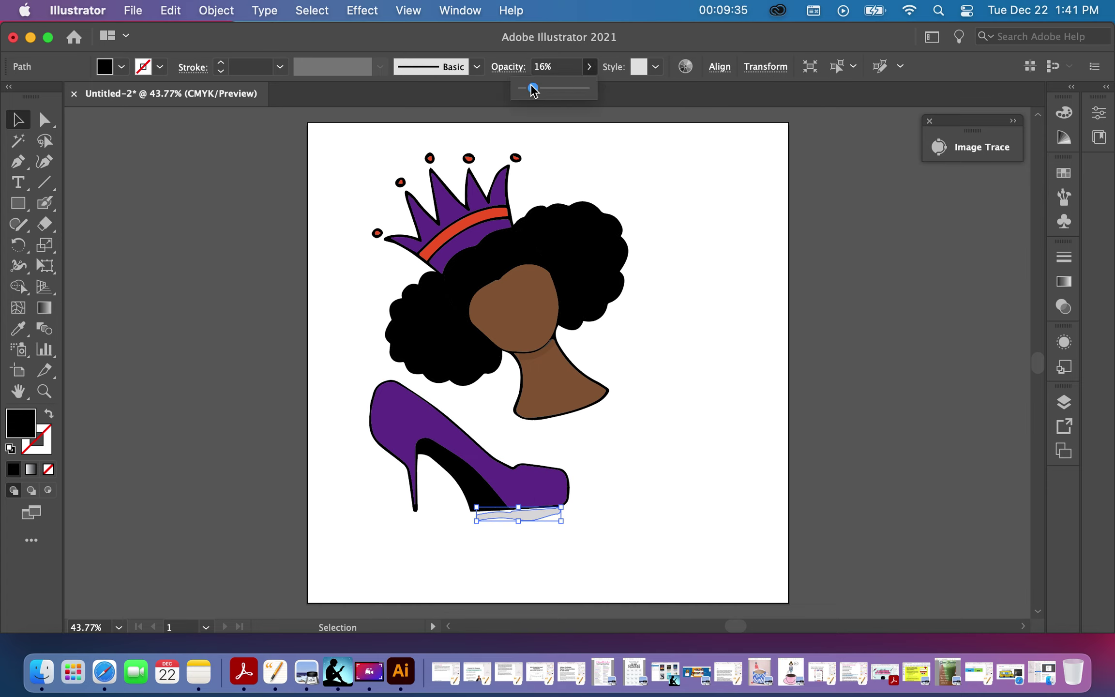
pyautogui.moveTo(533, 89); pyautogui.dragTo(529, 90)
pyautogui.click(288, 296)
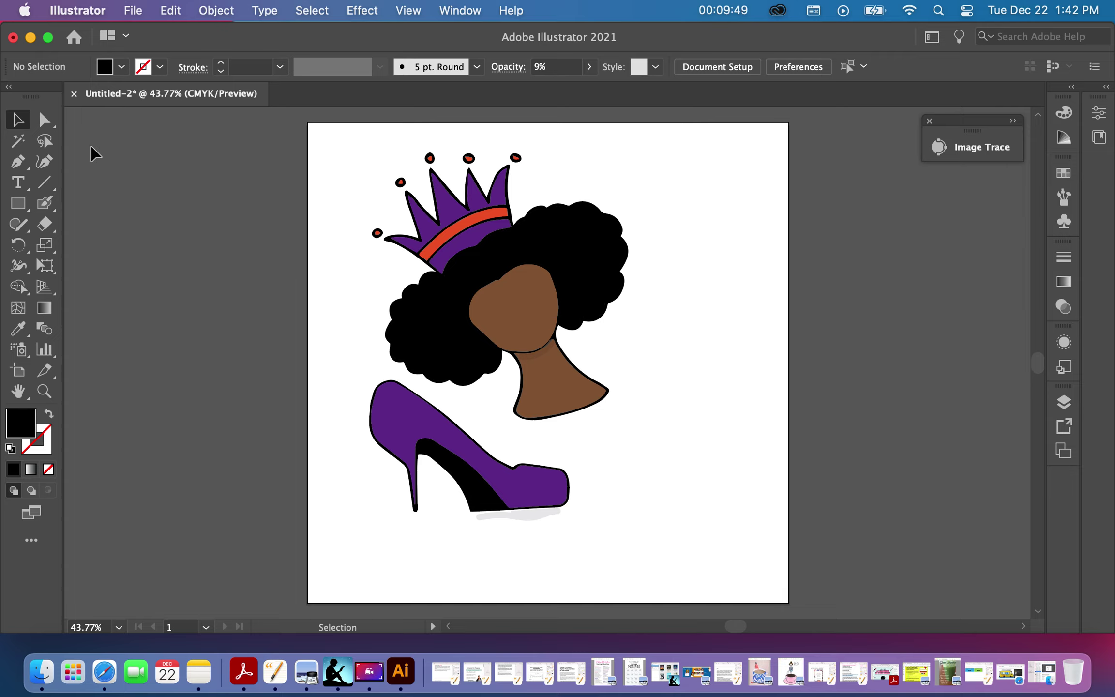
# Step: Paint a shading stroke along the base of the neck with the Blob Brush, using the slightly darker brown swatch as fill
pyautogui.click(46, 208)
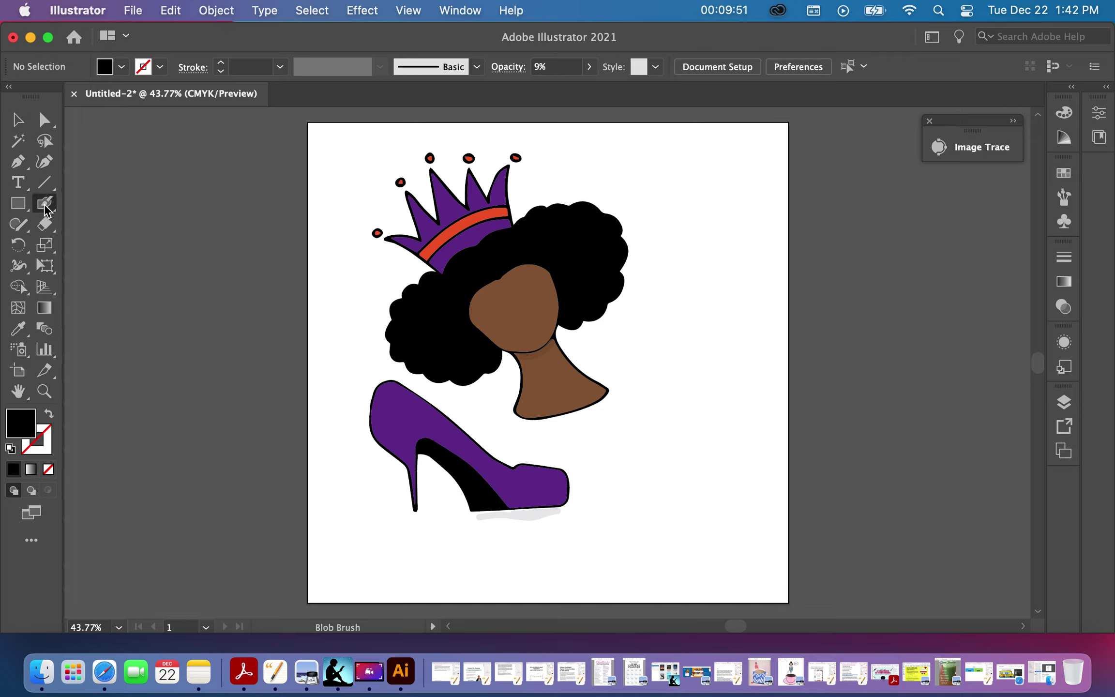
pyautogui.click(105, 68)
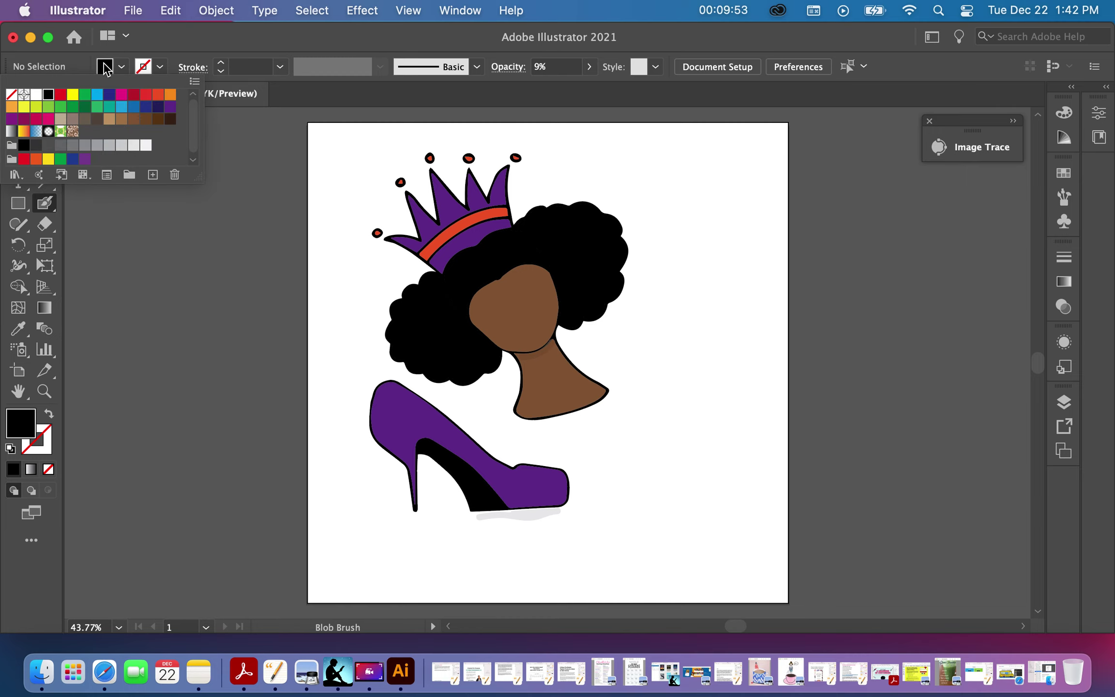
pyautogui.click(146, 121)
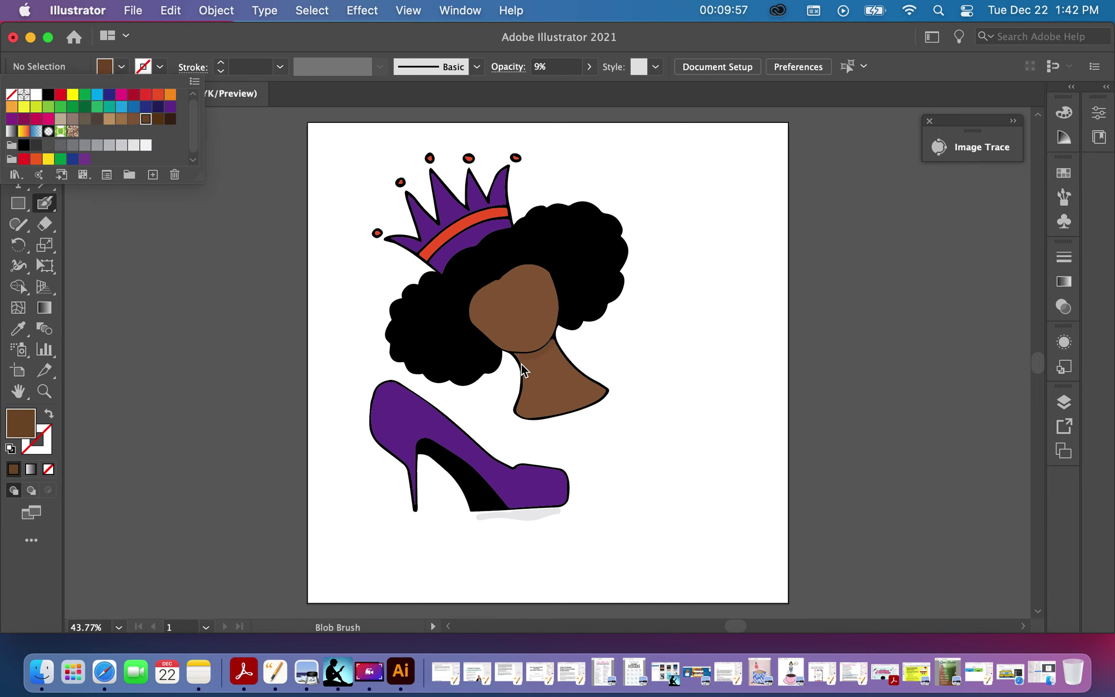
pyautogui.click(125, 255)
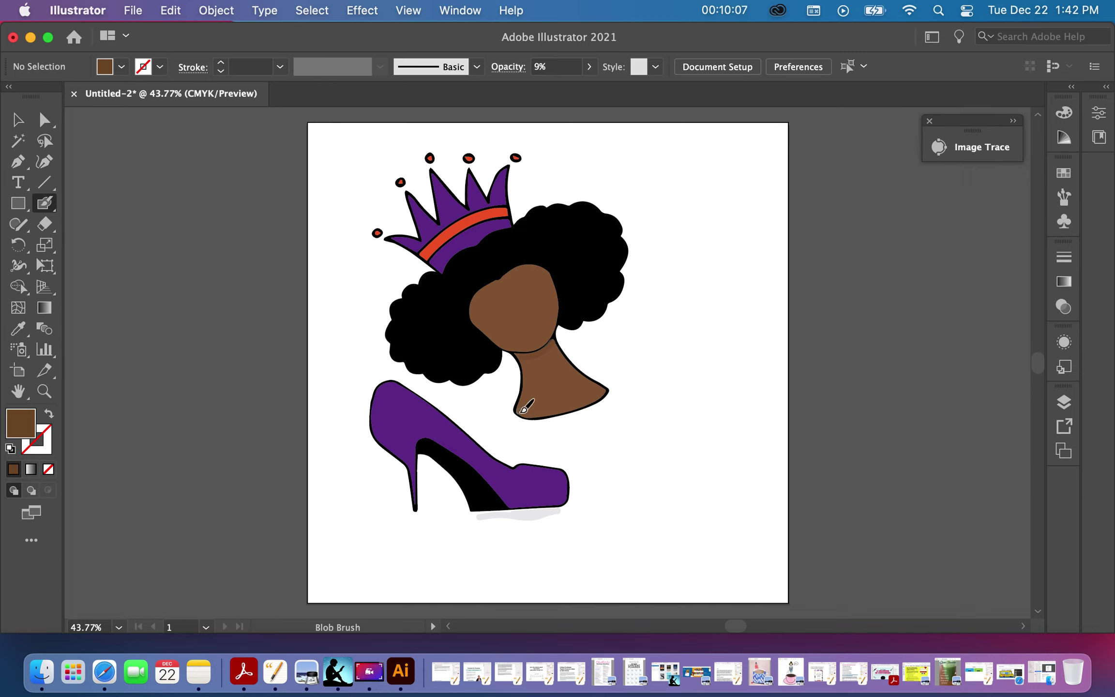
pyautogui.moveTo(524, 409); pyautogui.dragTo(602, 391)
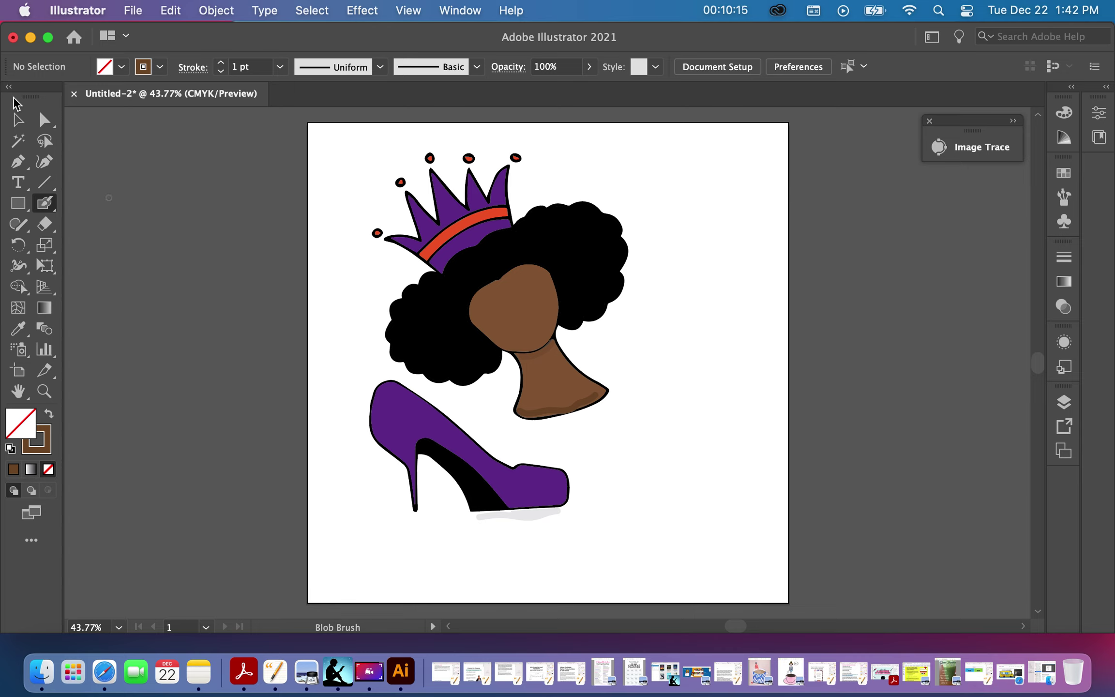
# Step: Reduce the opacity of the brown shading along the base of the neck to 30% and deselect it
pyautogui.click(20, 120)
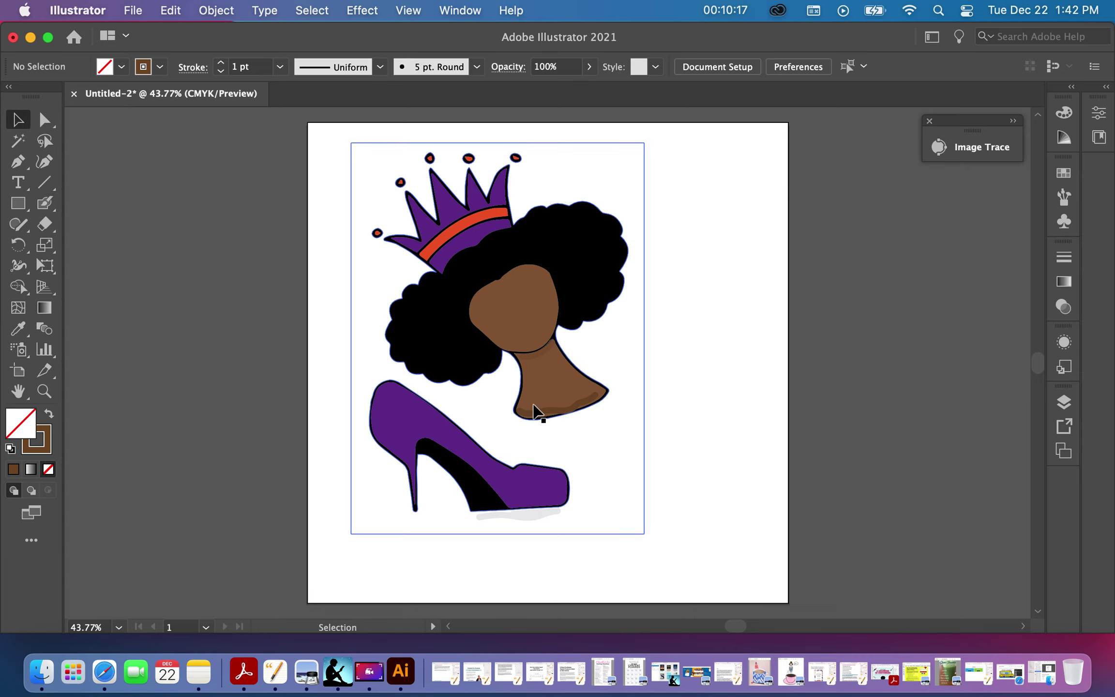
pyautogui.click(553, 421)
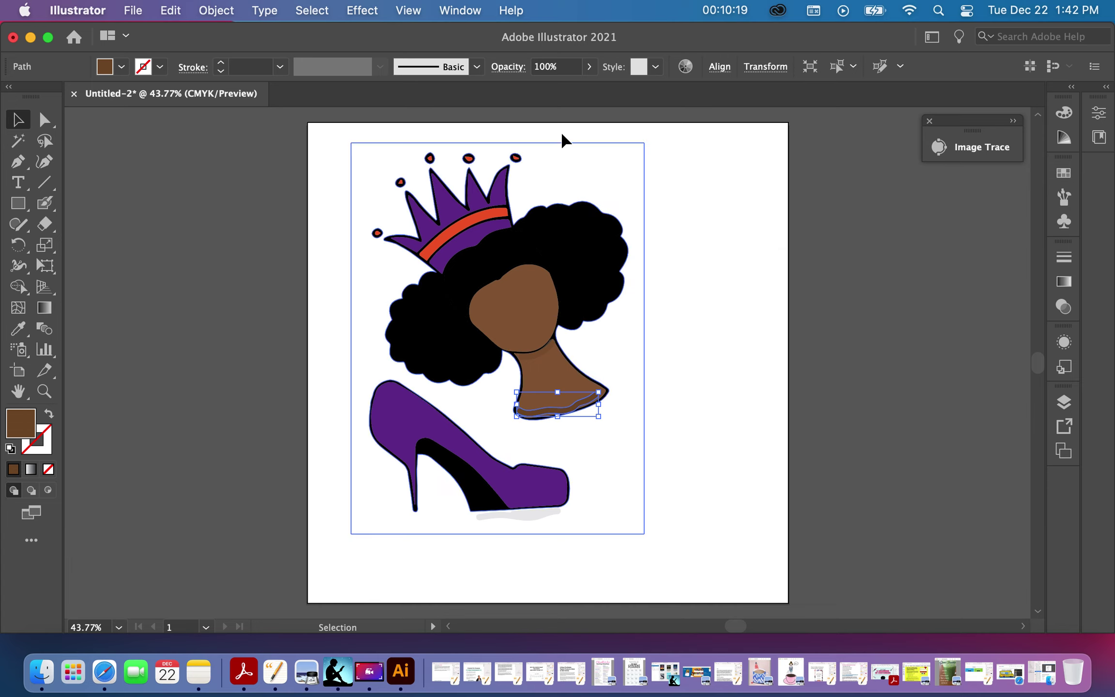
pyautogui.click(589, 67)
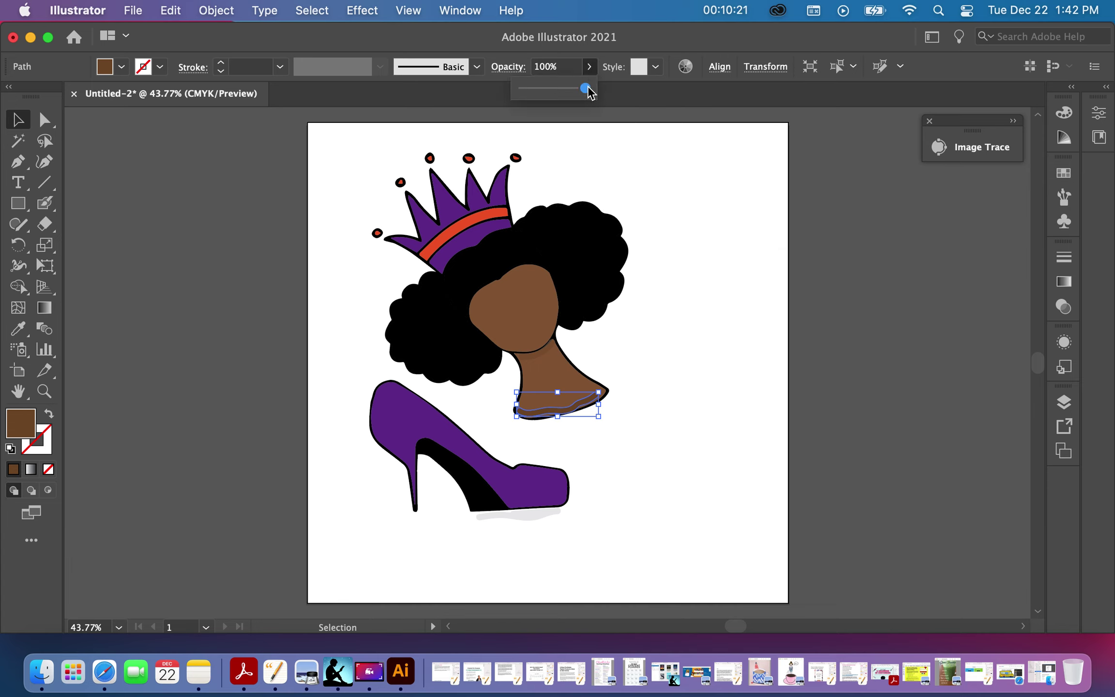
pyautogui.moveTo(586, 88); pyautogui.dragTo(537, 91)
pyautogui.click(271, 381)
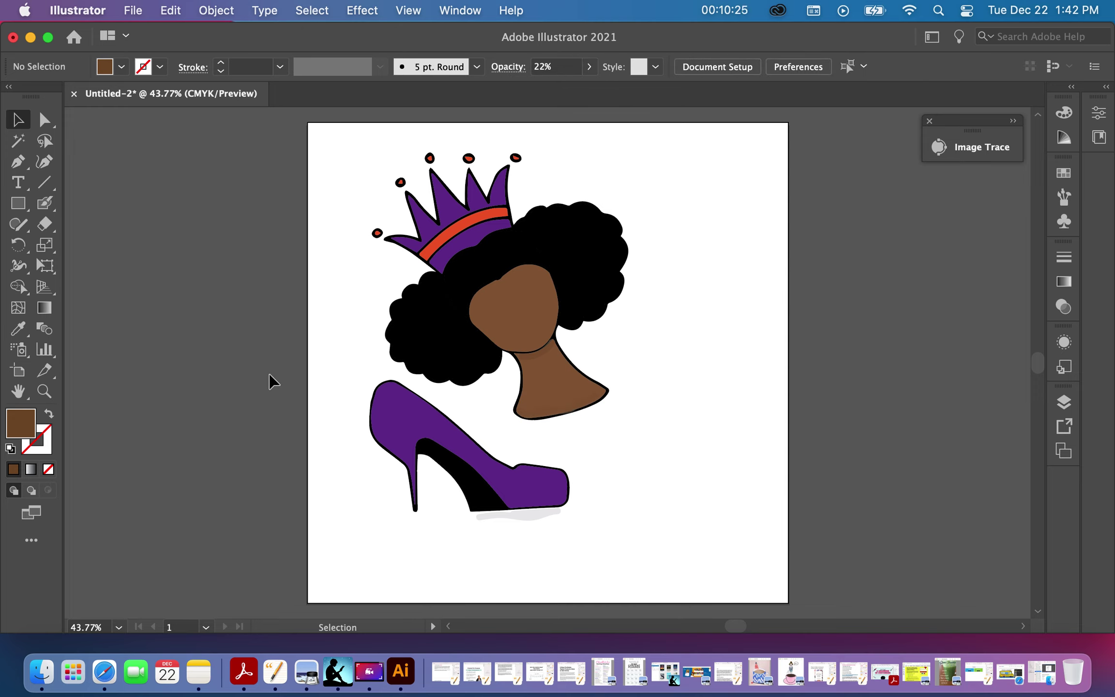
pyautogui.click(577, 416)
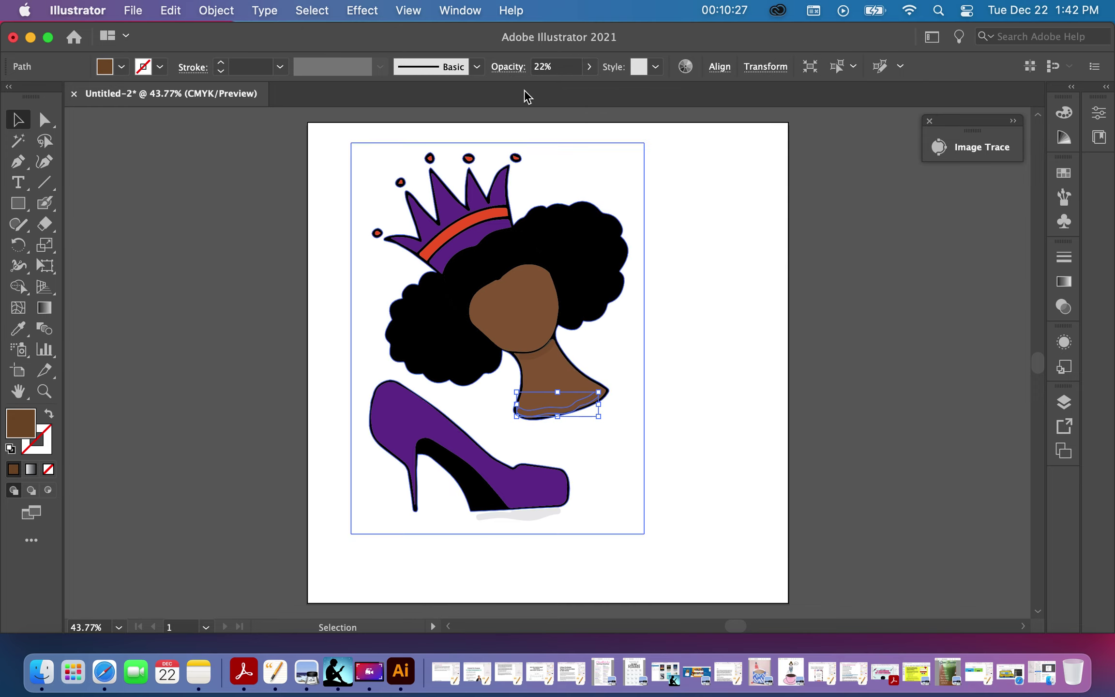
pyautogui.click(589, 67)
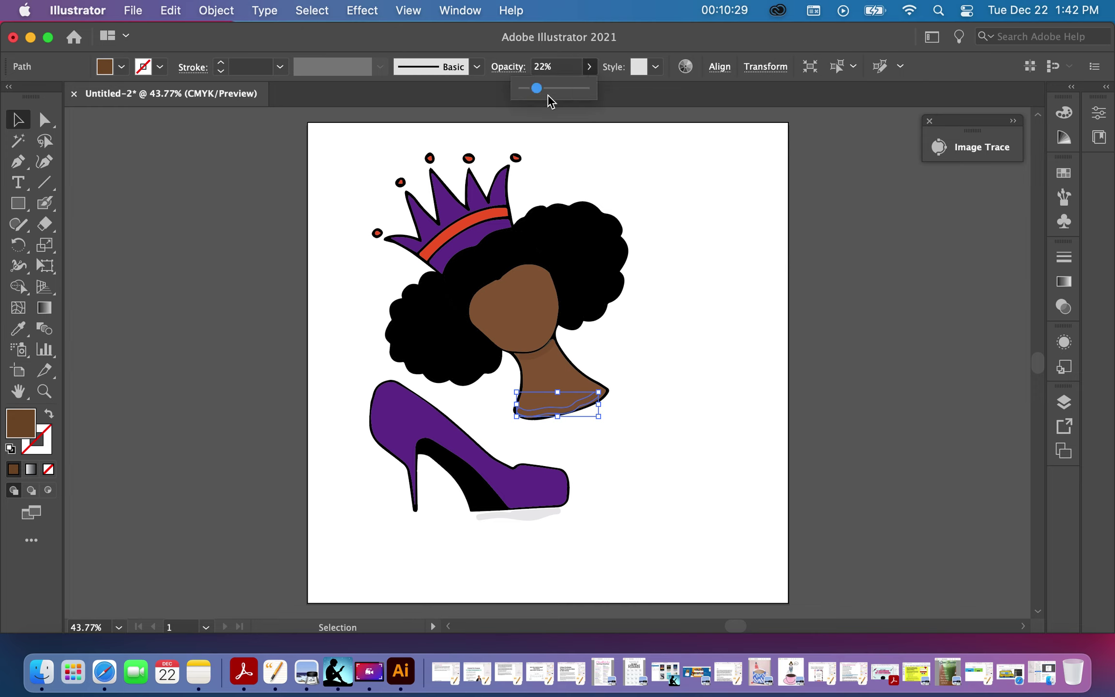
pyautogui.moveTo(537, 88); pyautogui.dragTo(543, 89)
pyautogui.click(208, 407)
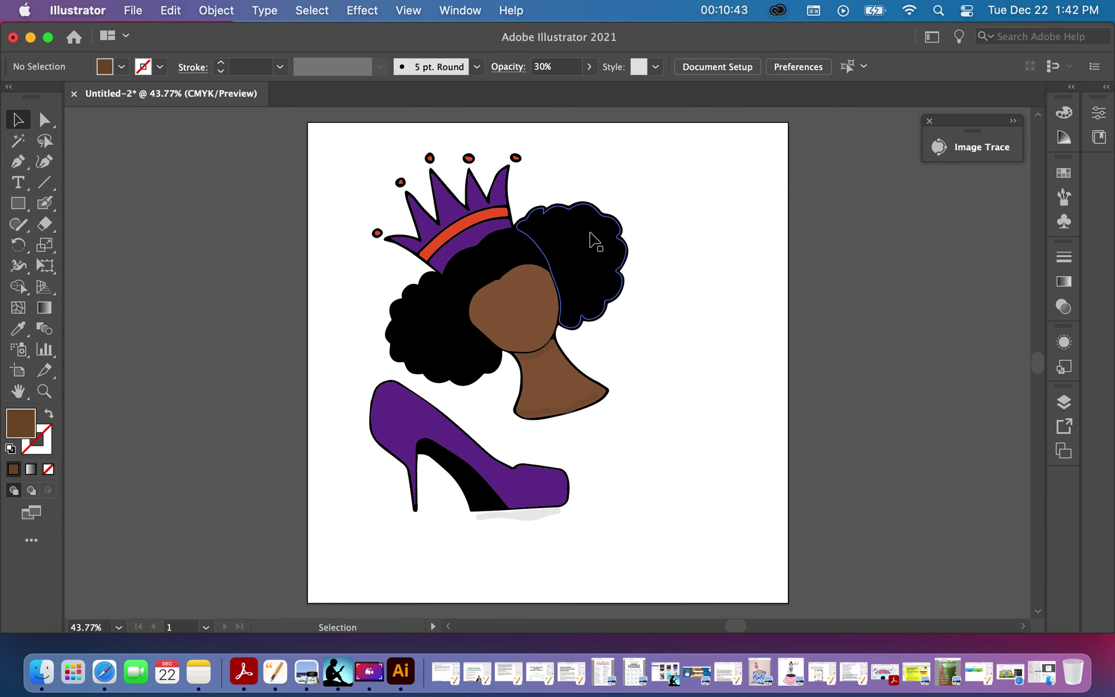
# Step: Move the right-hand hair section slightly away from the face, undo that move, and clear the selection
pyautogui.moveTo(595, 241); pyautogui.dragTo(621, 239)
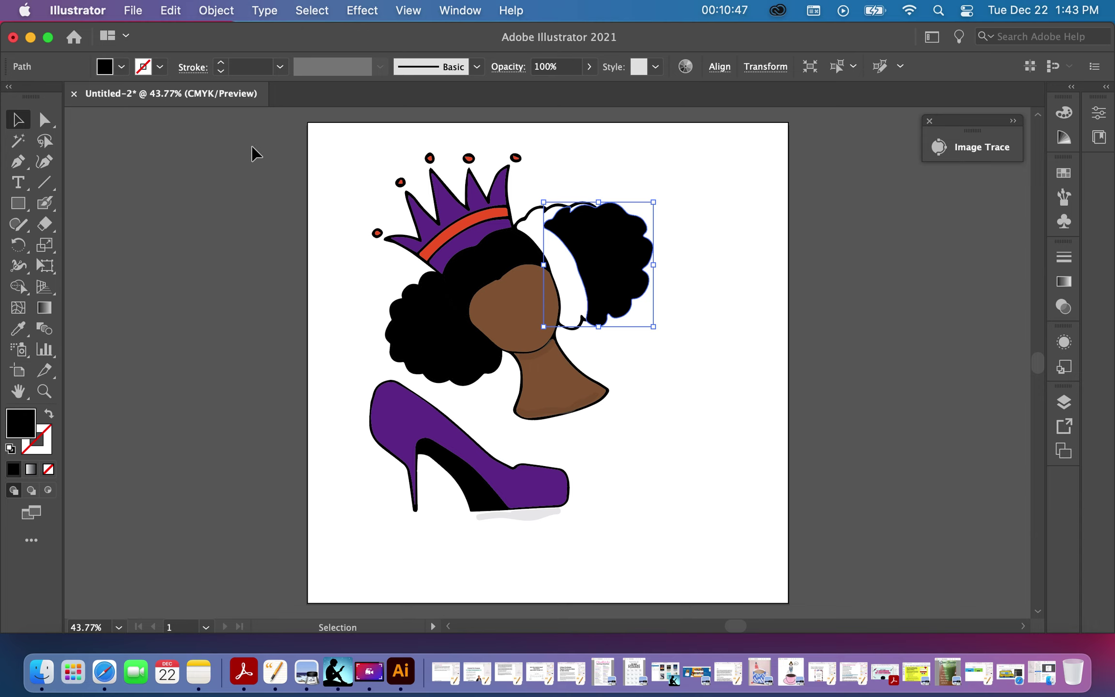
pyautogui.click(170, 10)
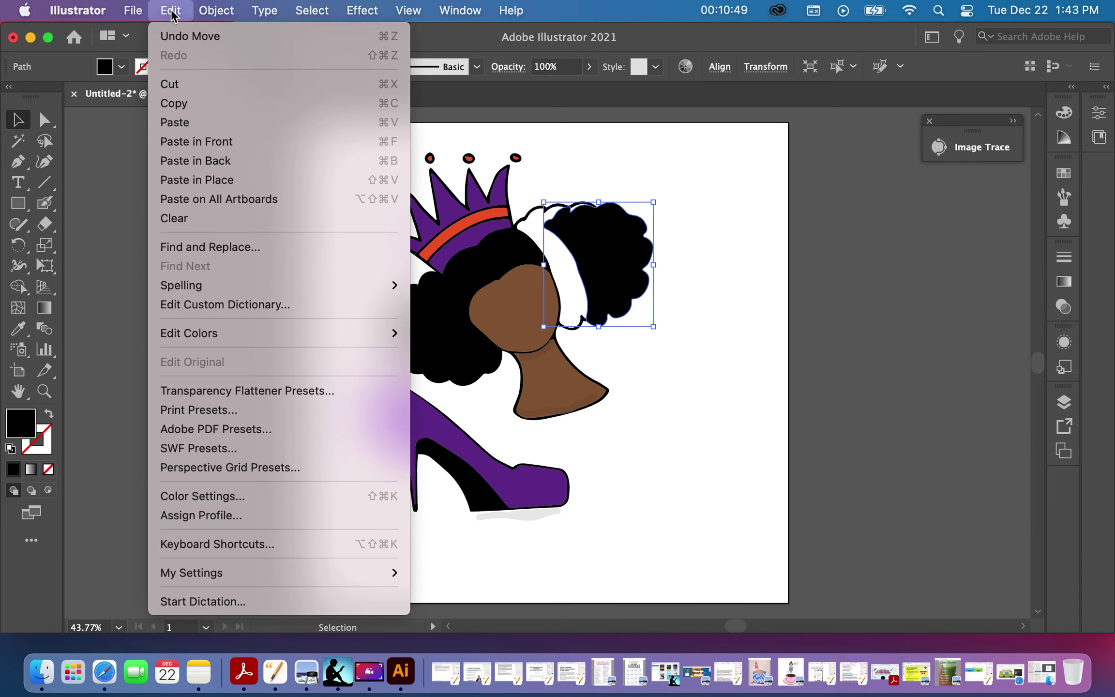
pyautogui.click(173, 37)
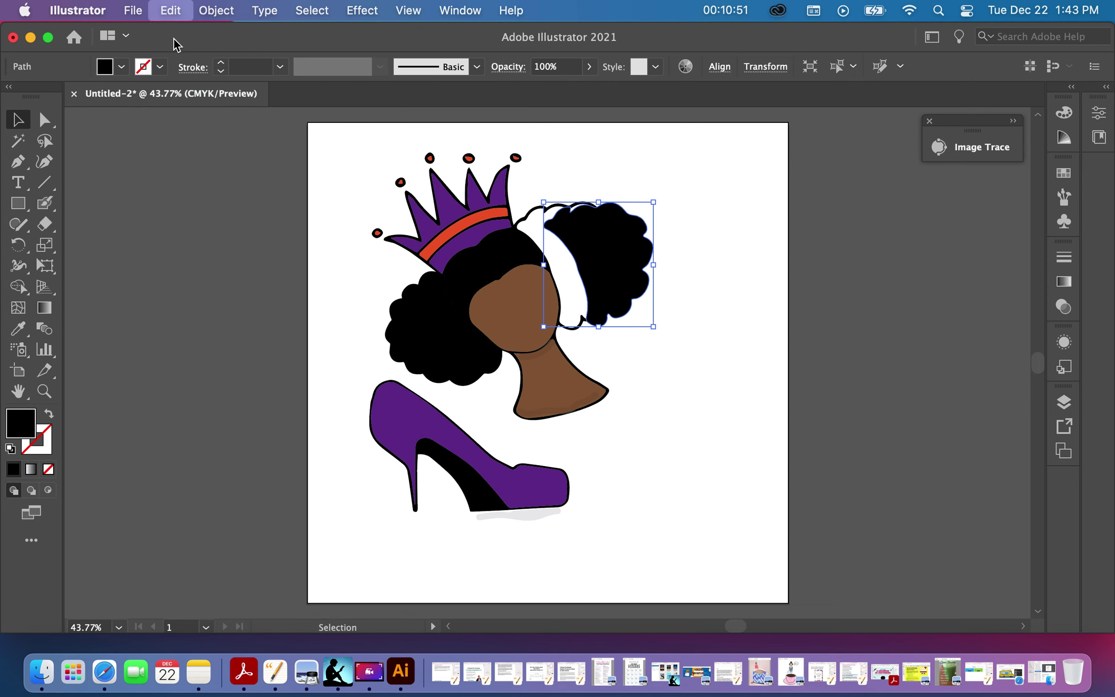
pyautogui.click(180, 256)
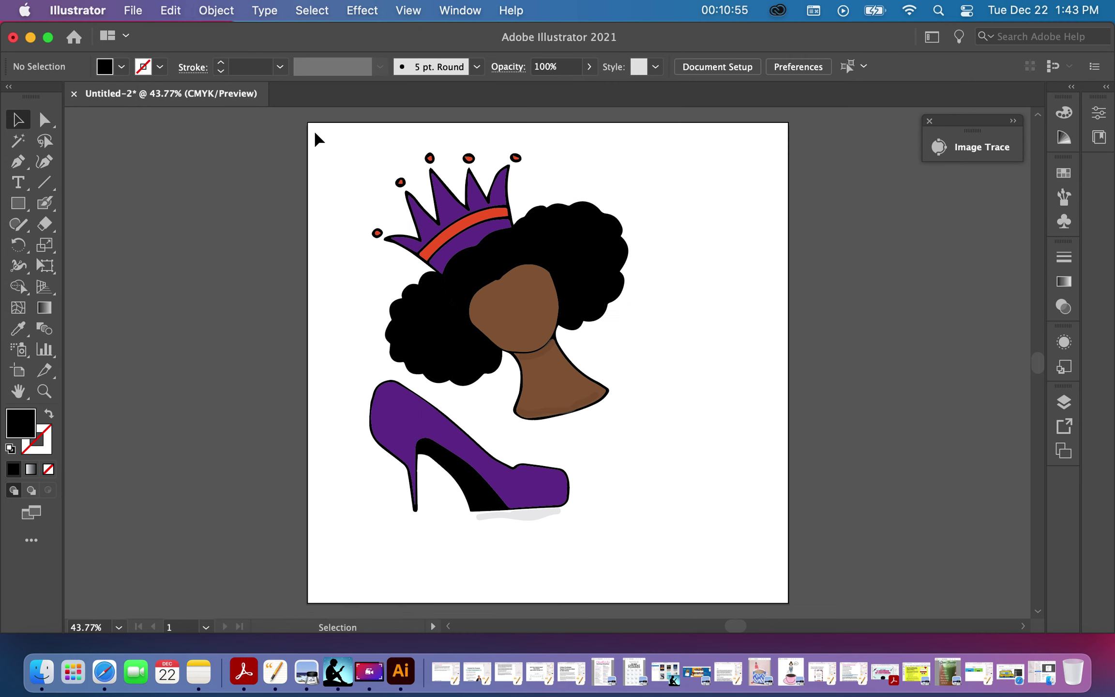
# Step: Group all the artwork, move the group to the centre of the artboard, and deselect it
pyautogui.moveTo(315, 135); pyautogui.dragTo(665, 449)
pyautogui.moveTo(733, 527); pyautogui.dragTo(785, 600)
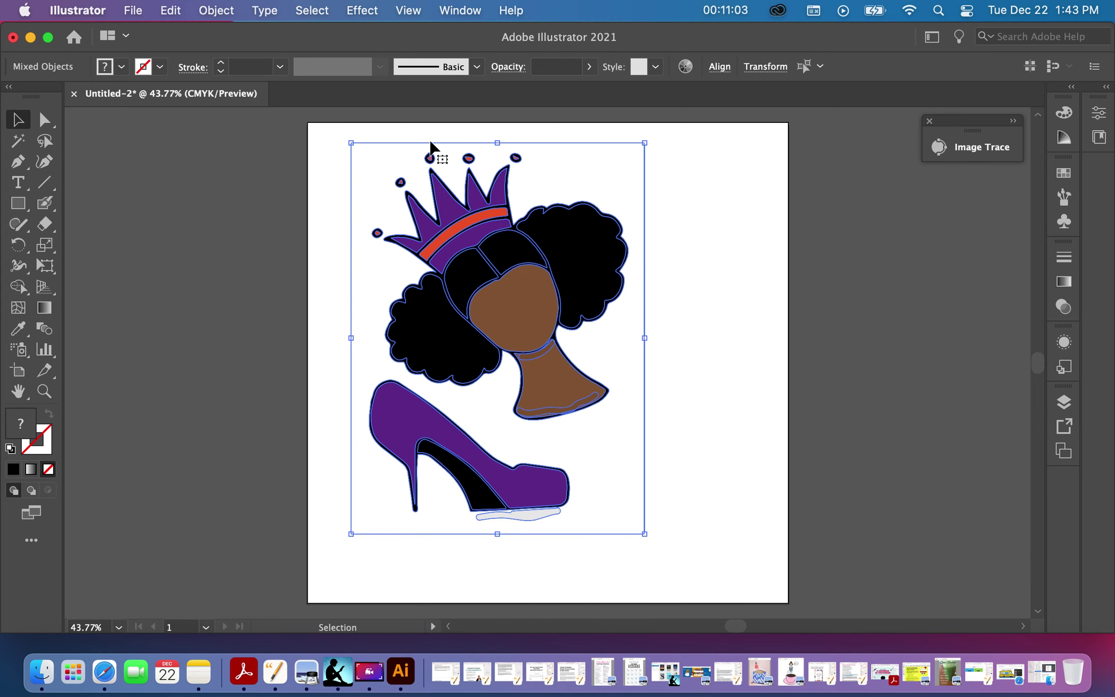
pyautogui.click(214, 10)
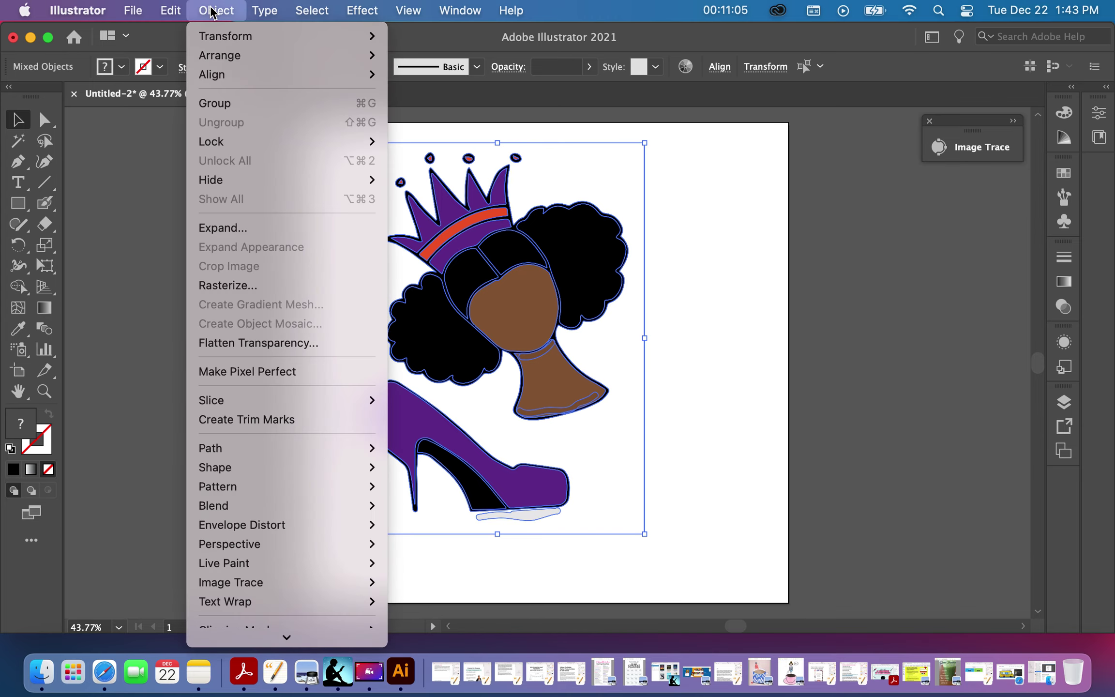
pyautogui.click(216, 105)
pyautogui.click(211, 10)
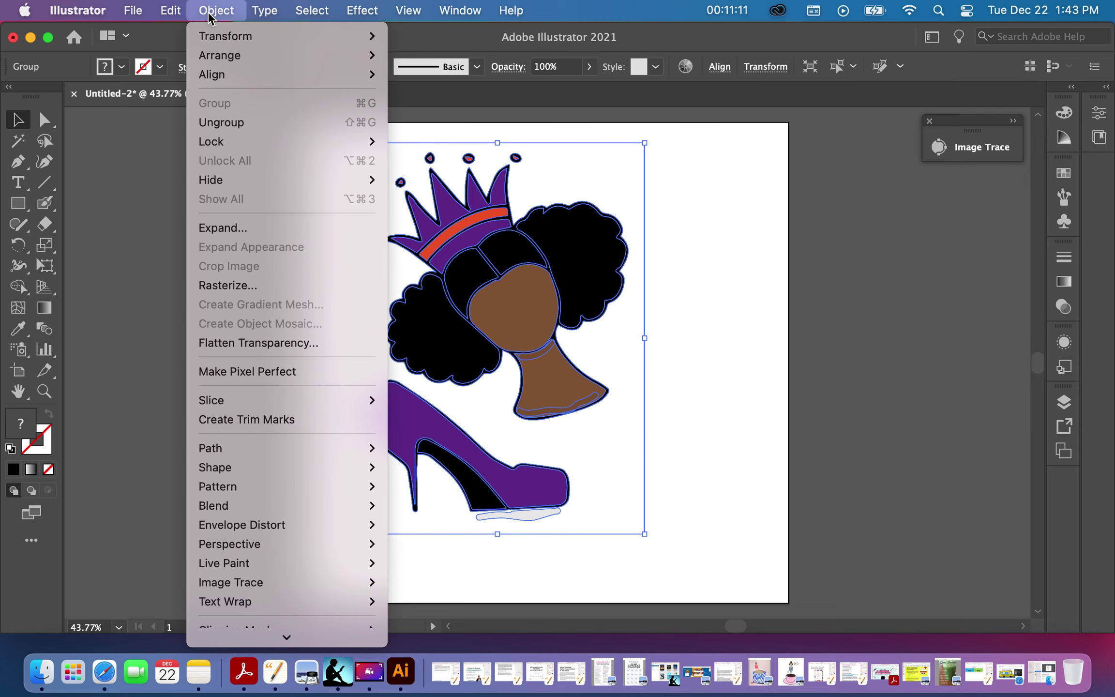
pyautogui.click(120, 280)
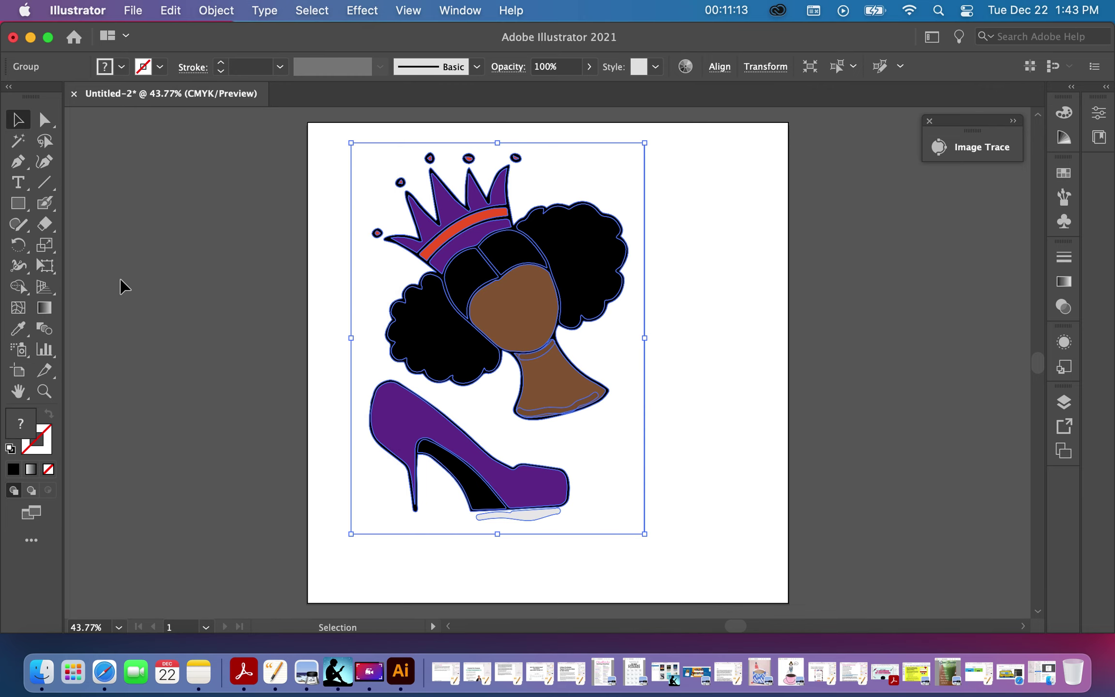
pyautogui.moveTo(464, 314); pyautogui.dragTo(523, 339)
pyautogui.click(353, 380)
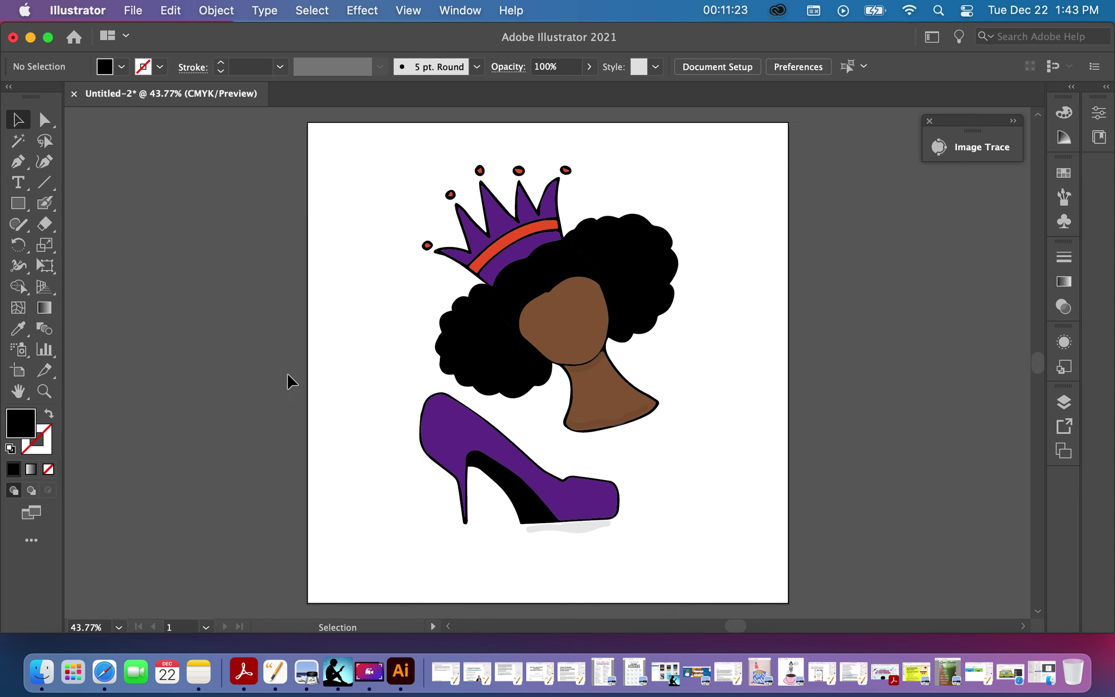
pyautogui.click(136, 14)
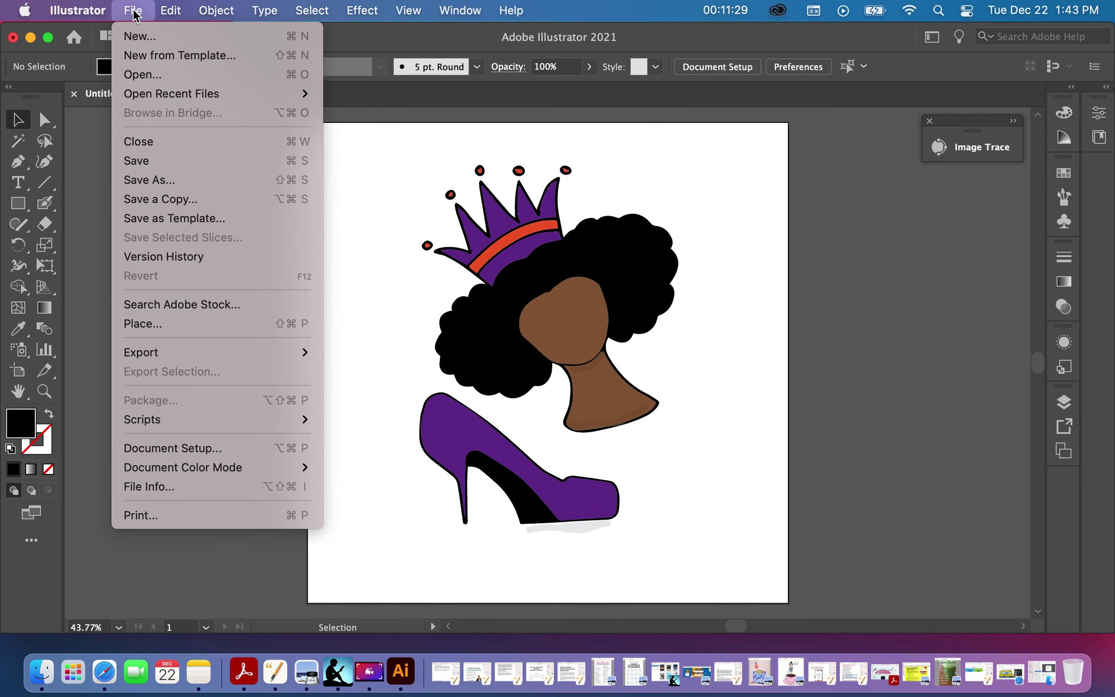
pyautogui.moveTo(197, 353)
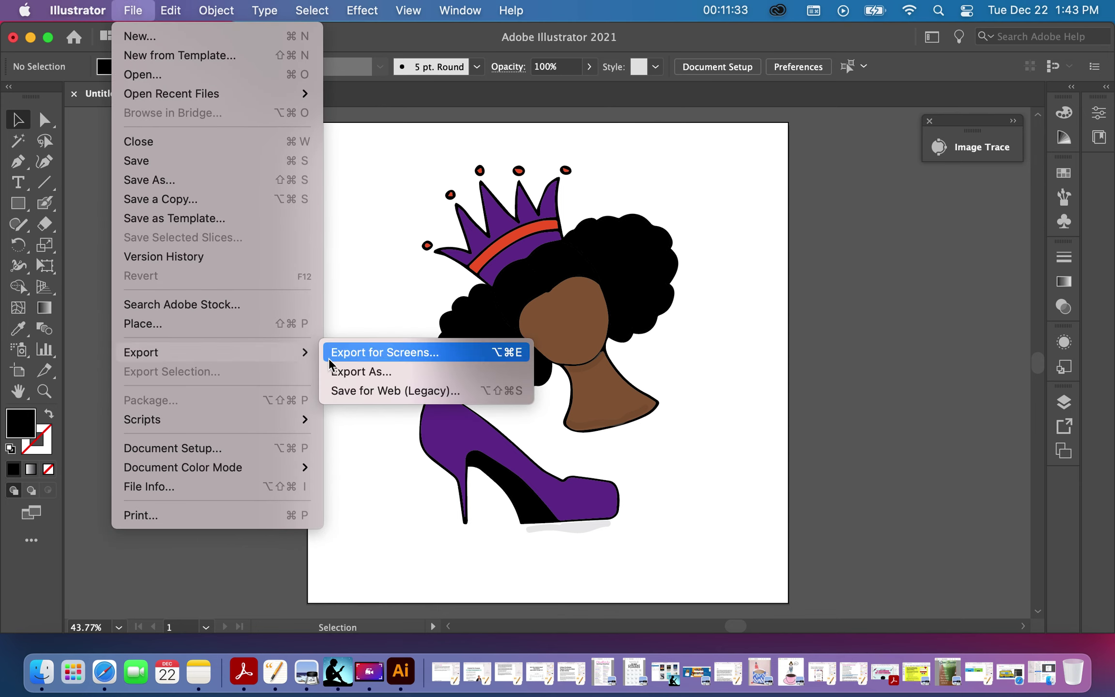
pyautogui.click(355, 372)
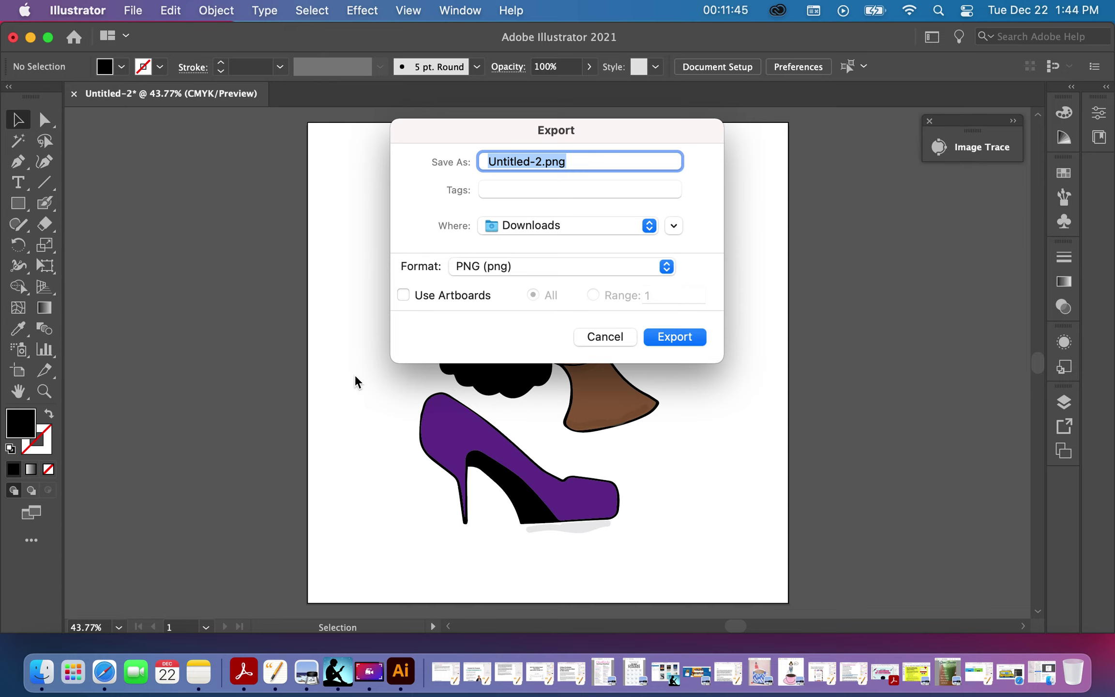
pyautogui.write('Que')
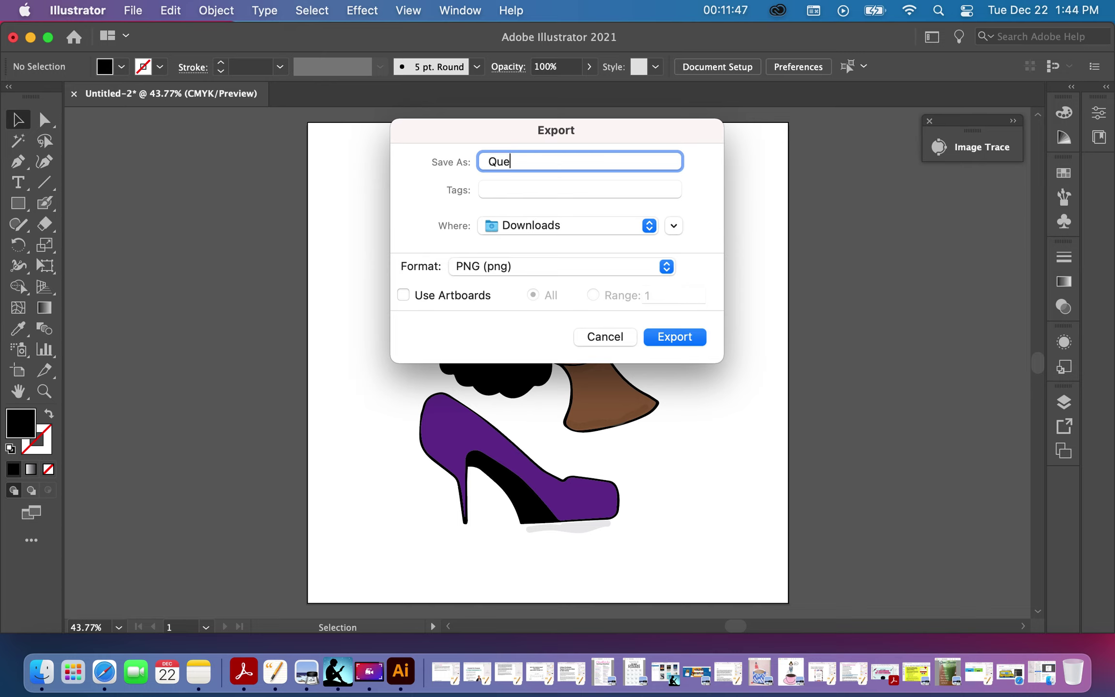
pyautogui.write('en and Heel')
pyautogui.press('Return')
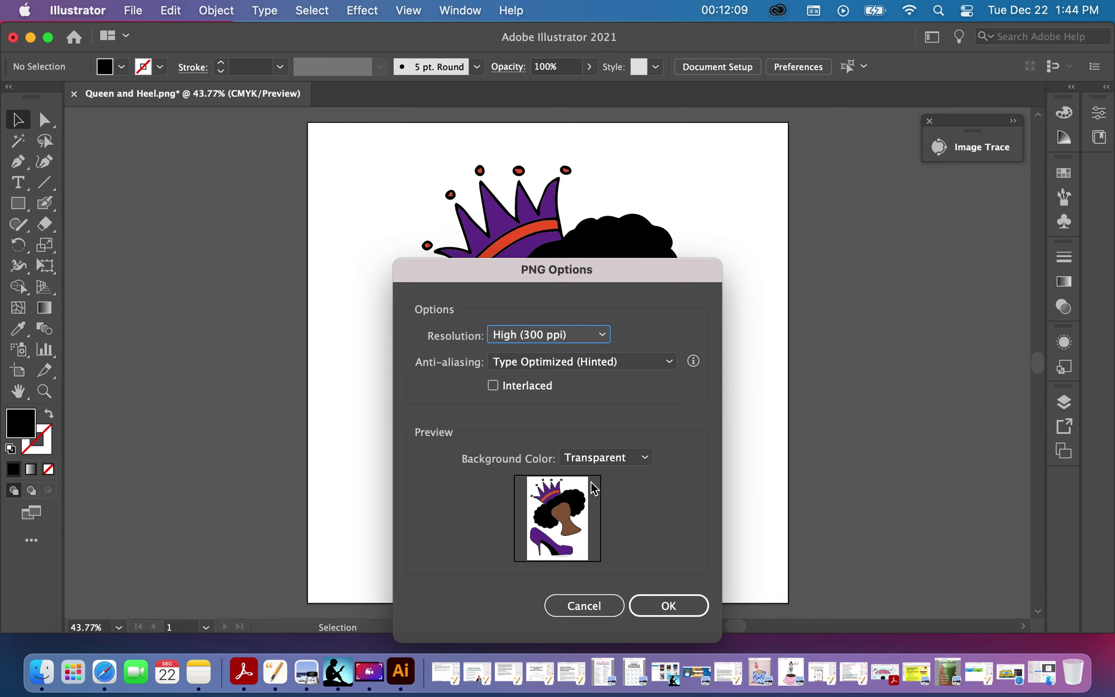
pyautogui.click(576, 607)
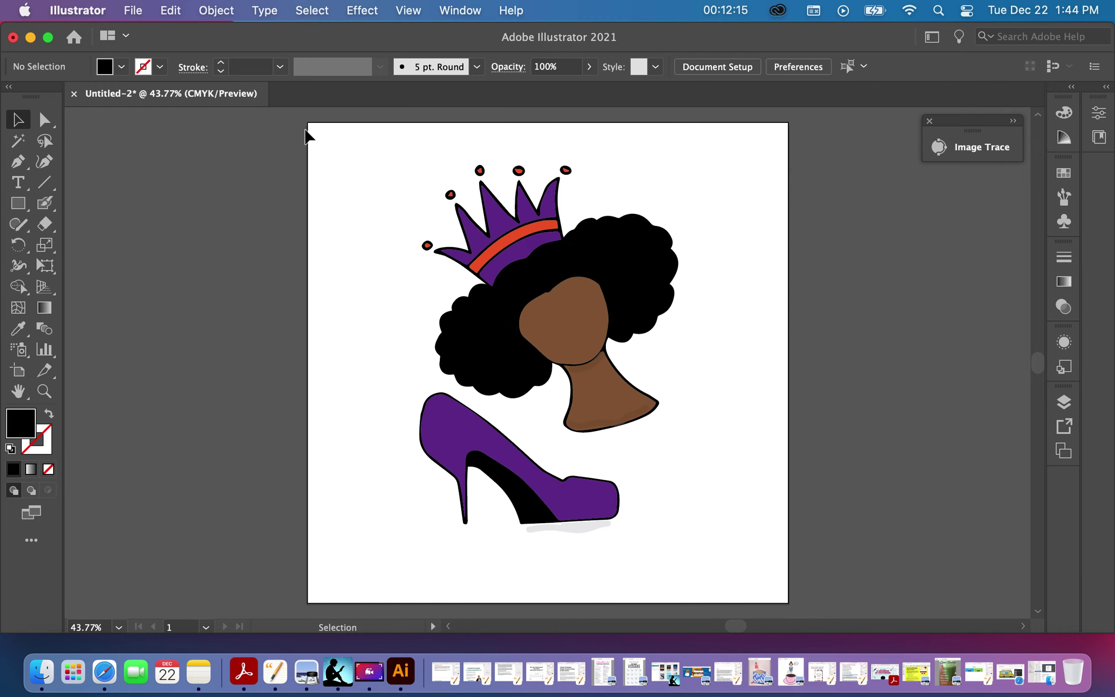
# Step: Ungroup the whole woman-and-heel artwork and clear the selection
pyautogui.moveTo(310, 130); pyautogui.dragTo(788, 603)
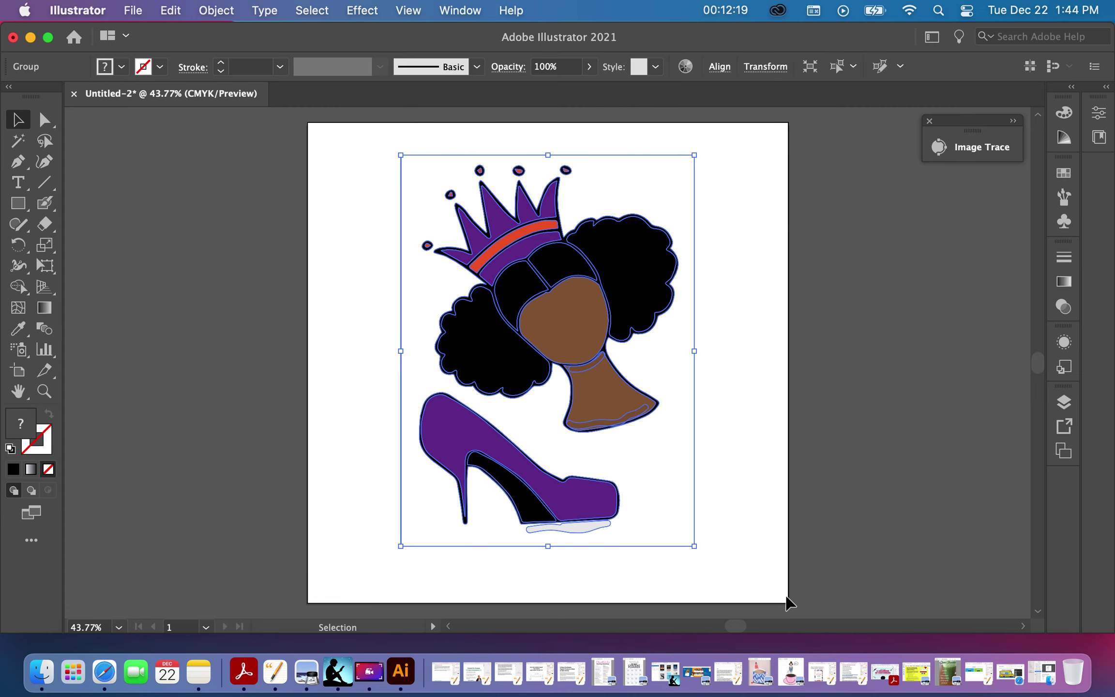
pyautogui.click(218, 11)
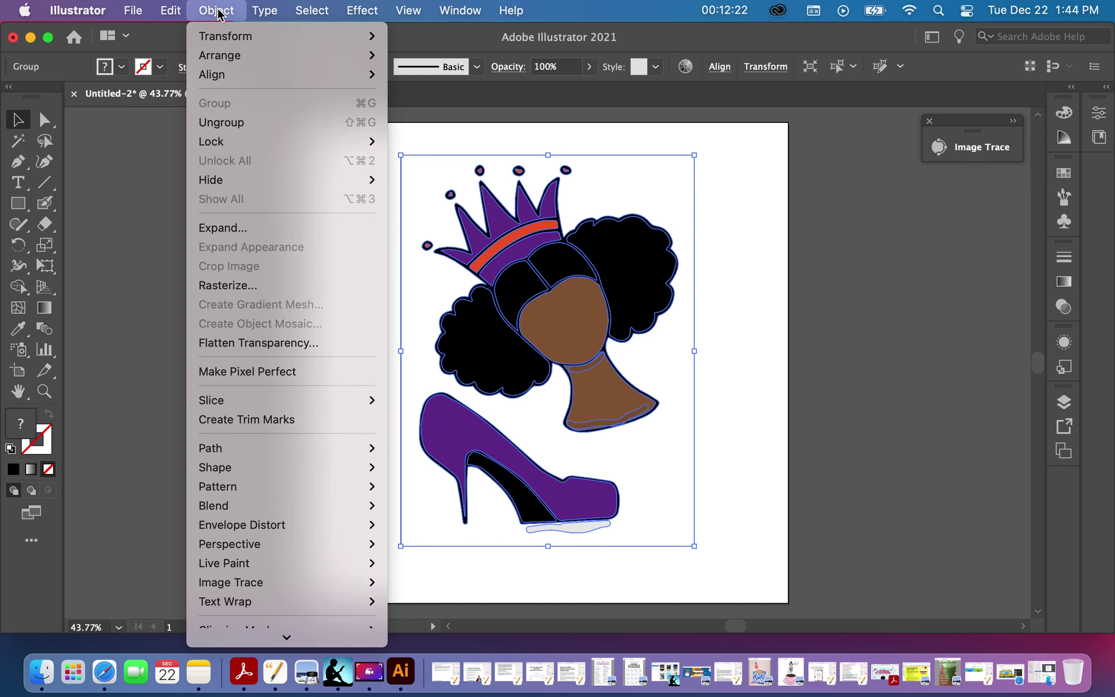
pyautogui.click(229, 121)
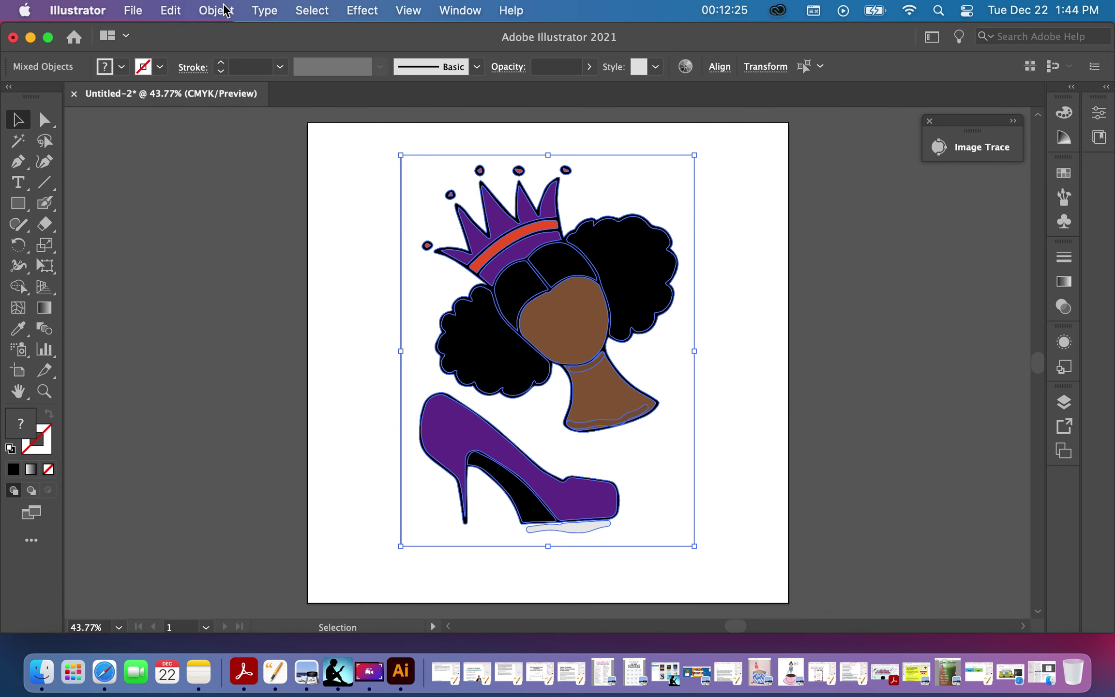
pyautogui.click(226, 12)
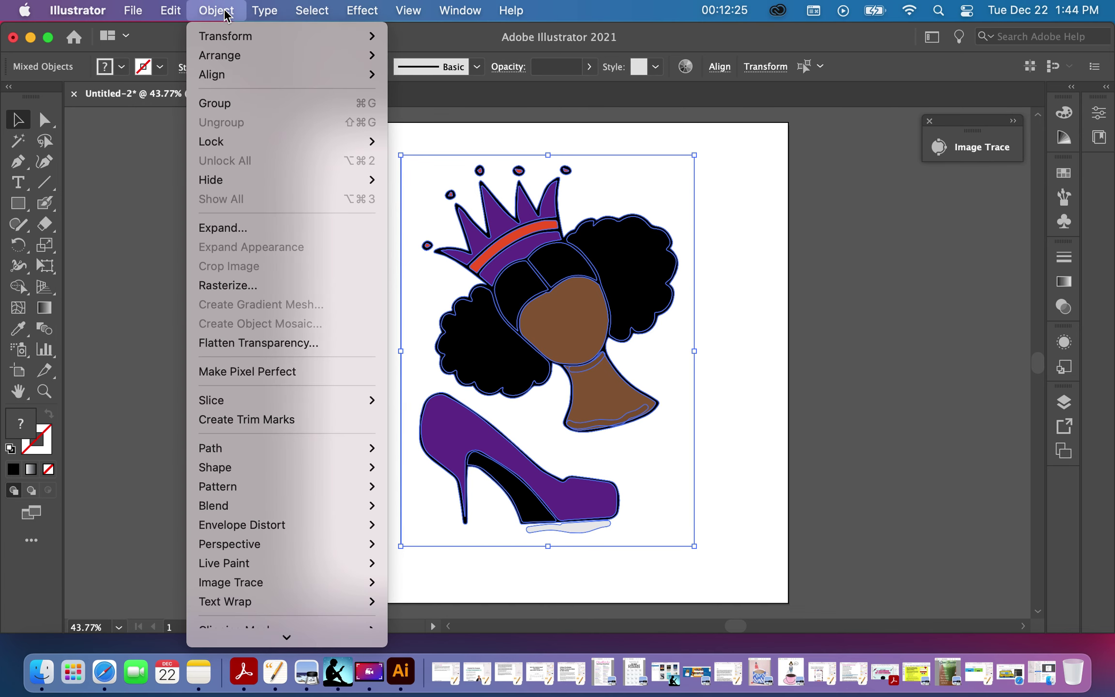
pyautogui.click(128, 213)
pyautogui.click(166, 251)
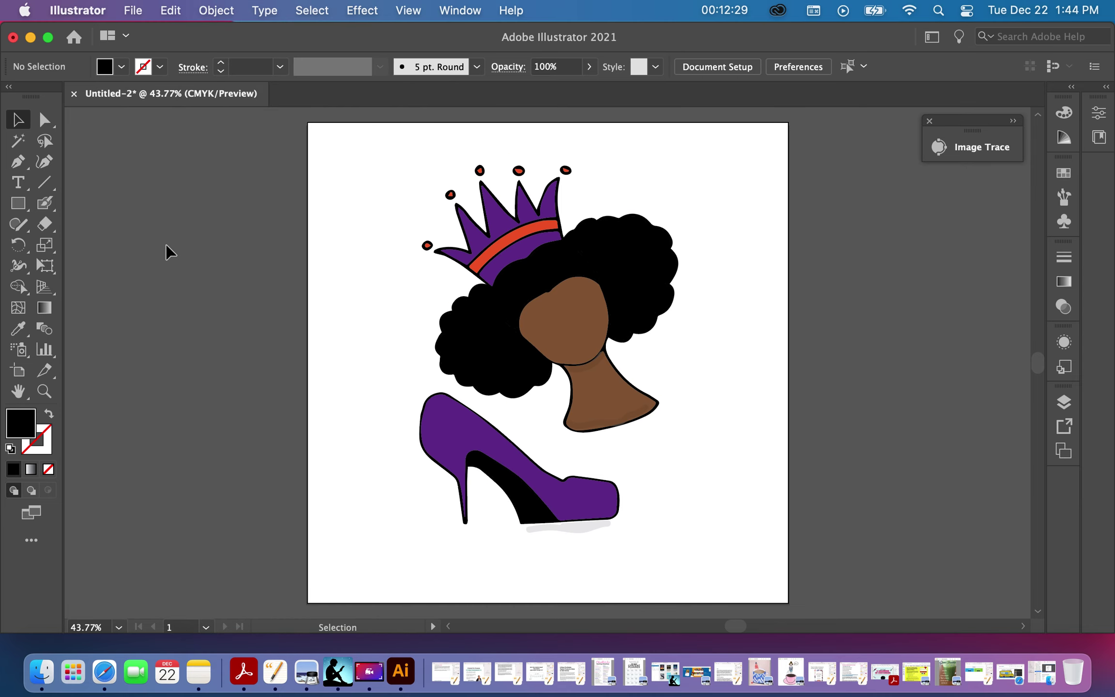
# Step: Select the white compound path surrounding the woman and heel and delete it
pyautogui.click(440, 317)
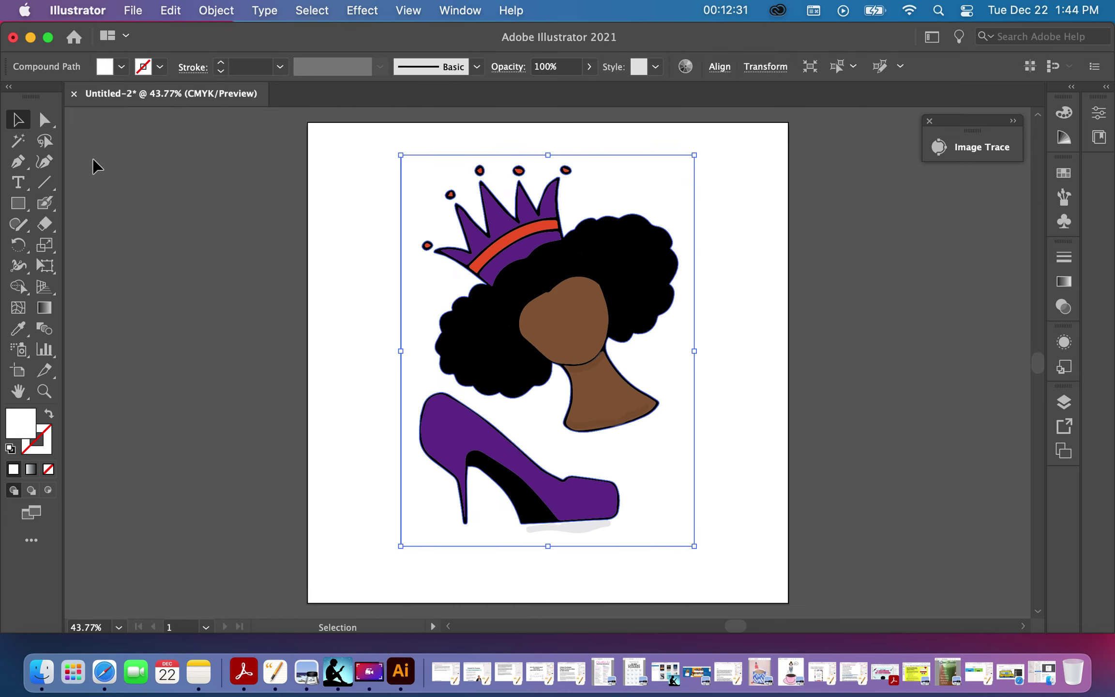
pyautogui.click(19, 143)
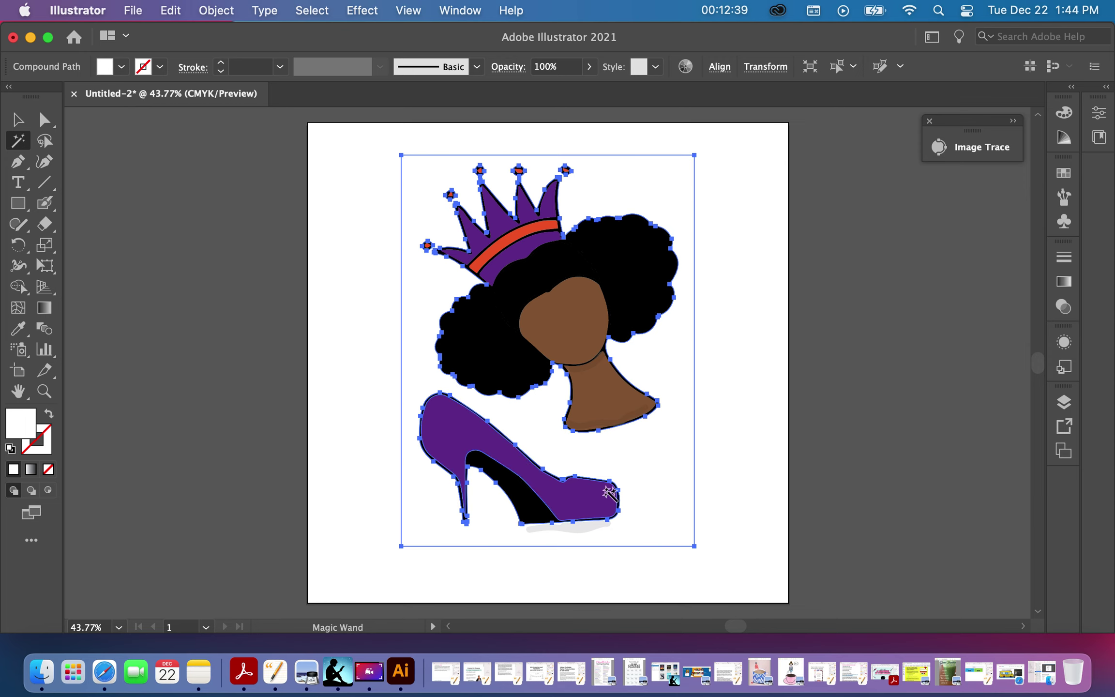
pyautogui.click(658, 466)
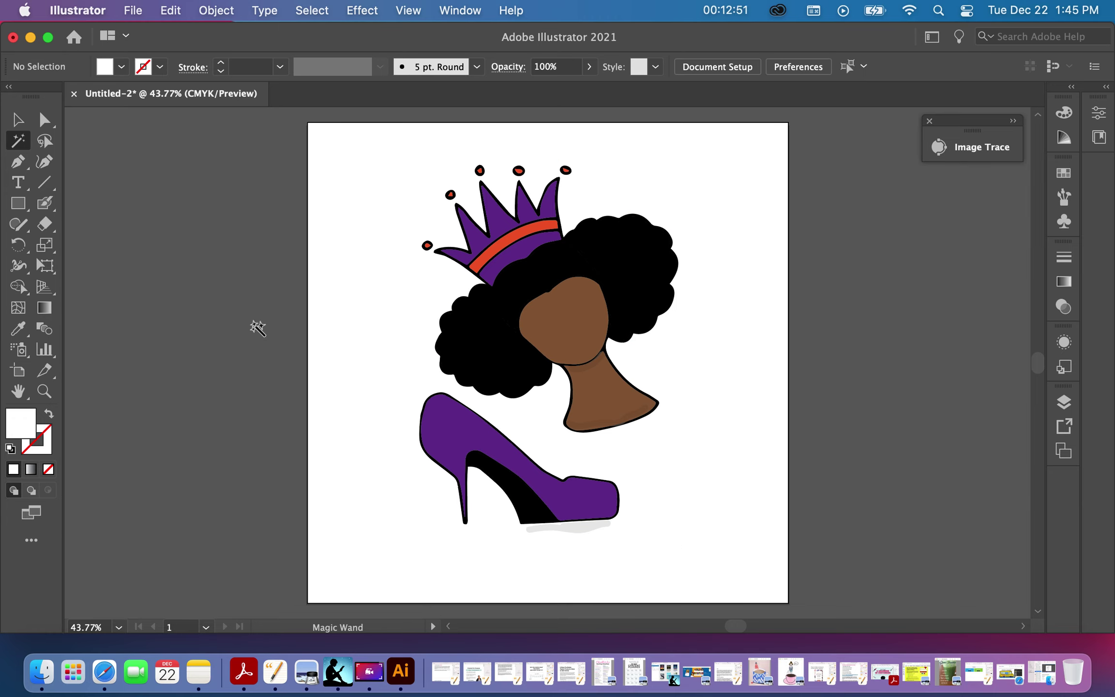
# Step: Select all the remaining artwork, group it again, and deselect it
pyautogui.click(18, 122)
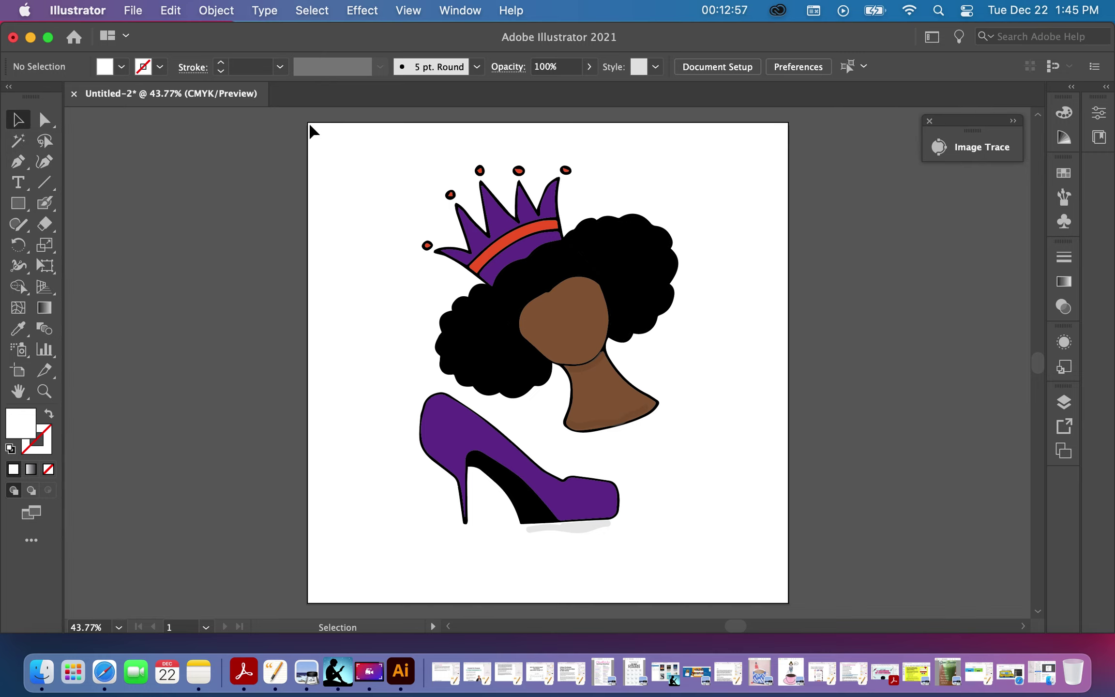
pyautogui.moveTo(310, 125); pyautogui.dragTo(786, 592)
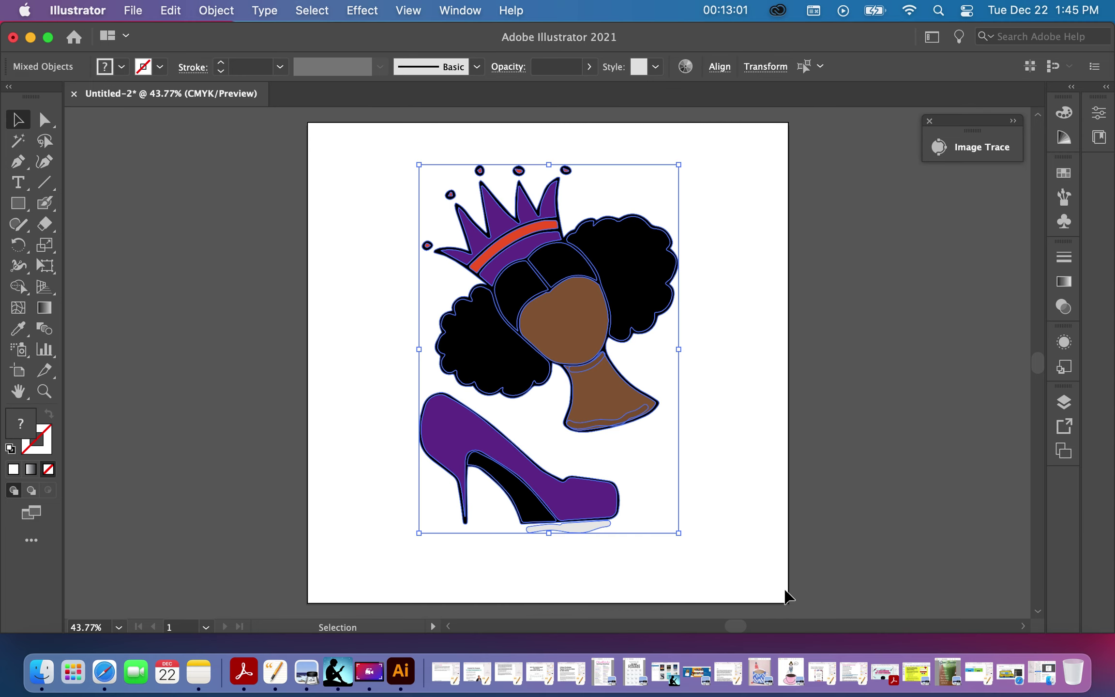
pyautogui.click(218, 10)
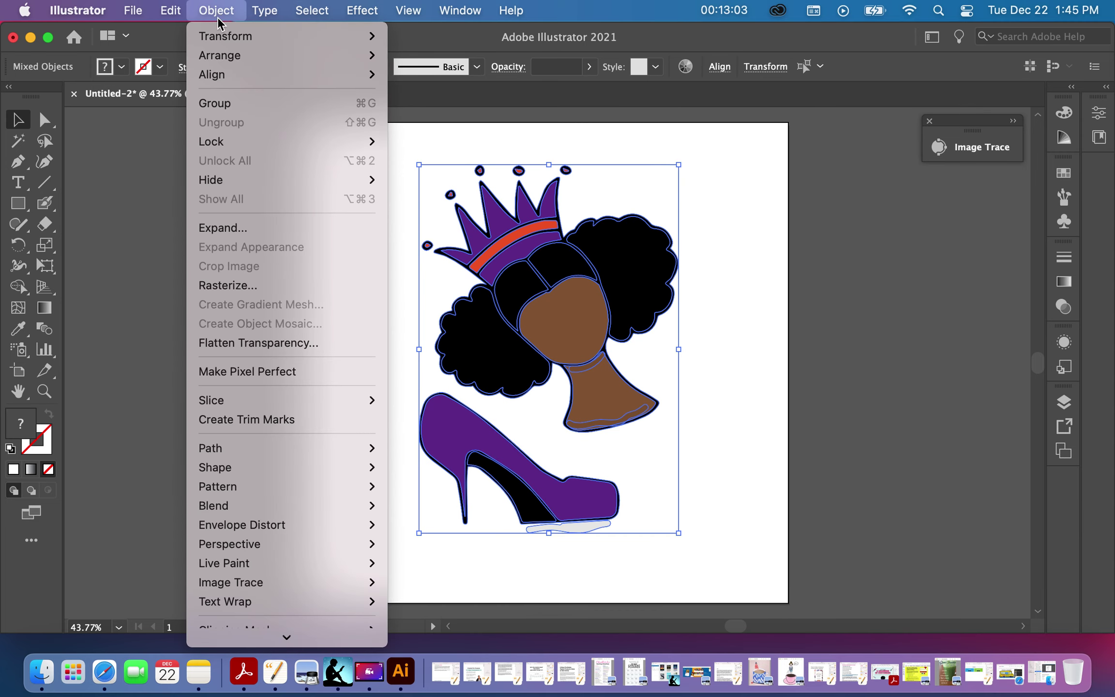
pyautogui.click(218, 104)
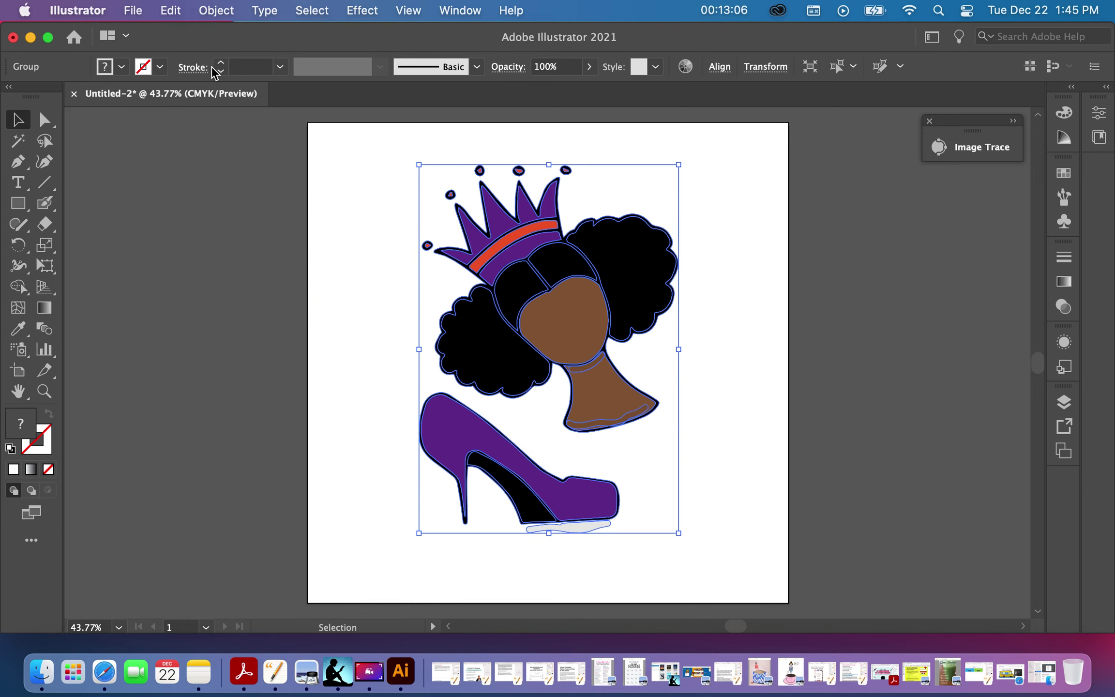
pyautogui.click(213, 11)
pyautogui.click(152, 219)
pyautogui.click(159, 212)
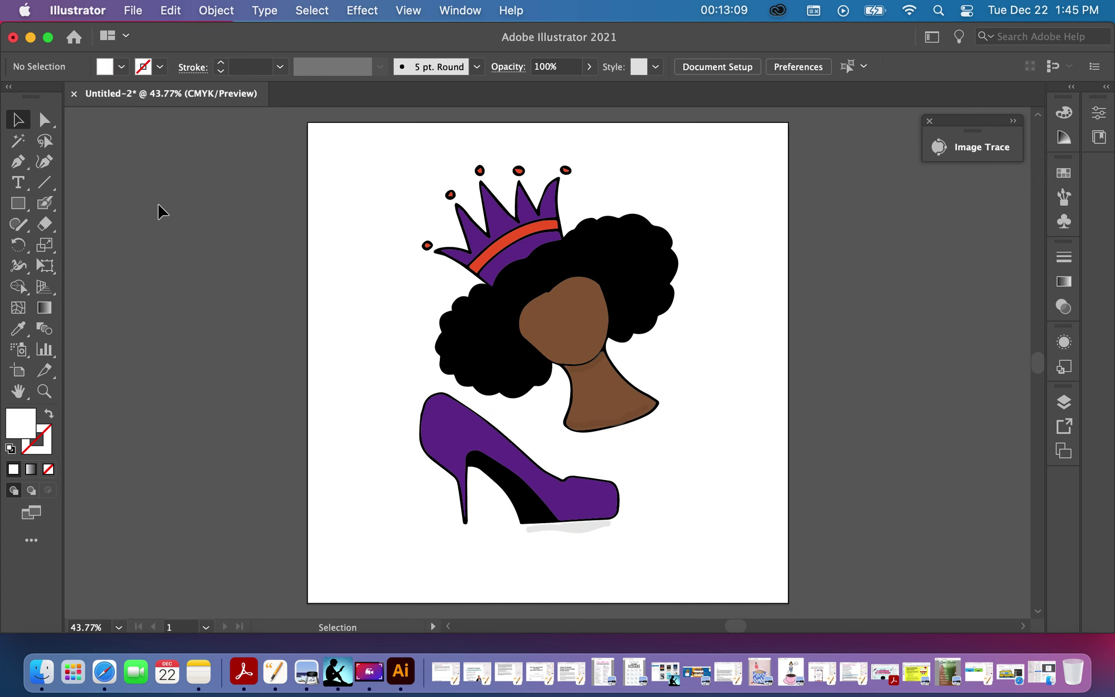
# Step: Save the document to Downloads as Queen and Heel in Adobe Illustrator (ai) format, compatible with Illustrator 2020
pyautogui.click(135, 11)
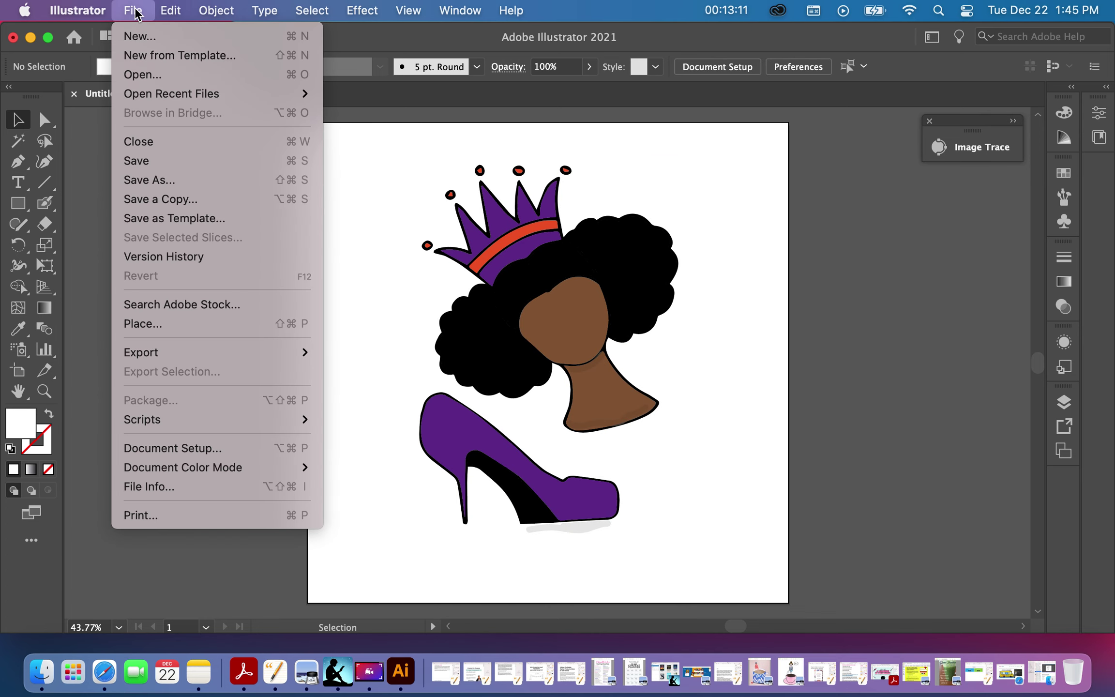
pyautogui.click(138, 162)
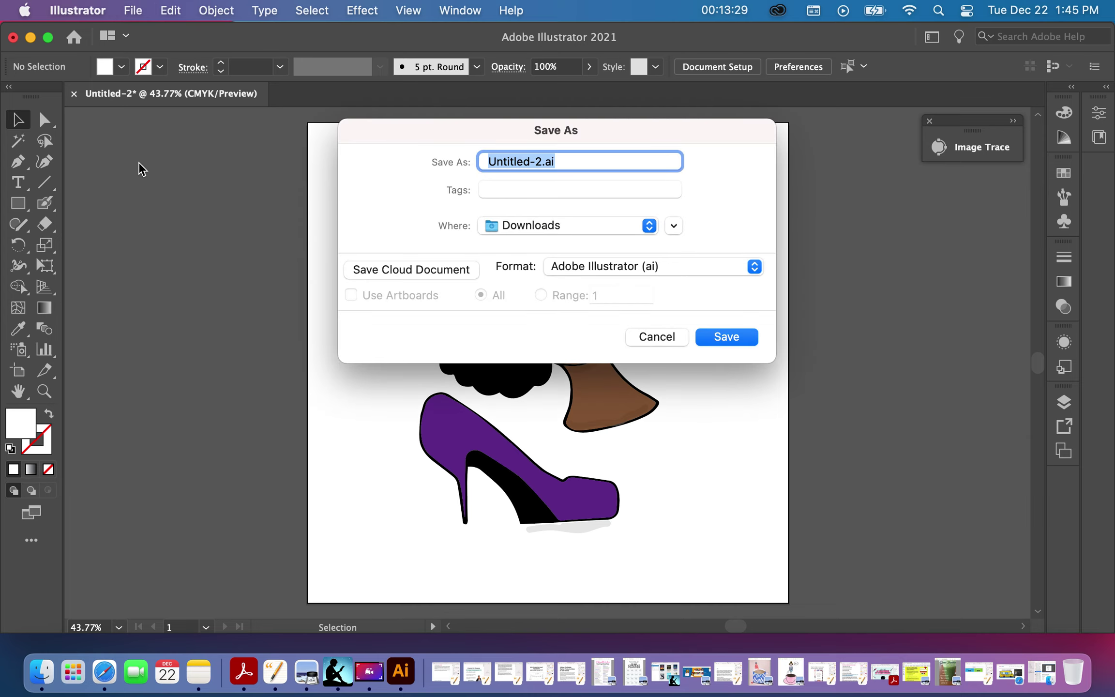
pyautogui.write('Queen and Hell')
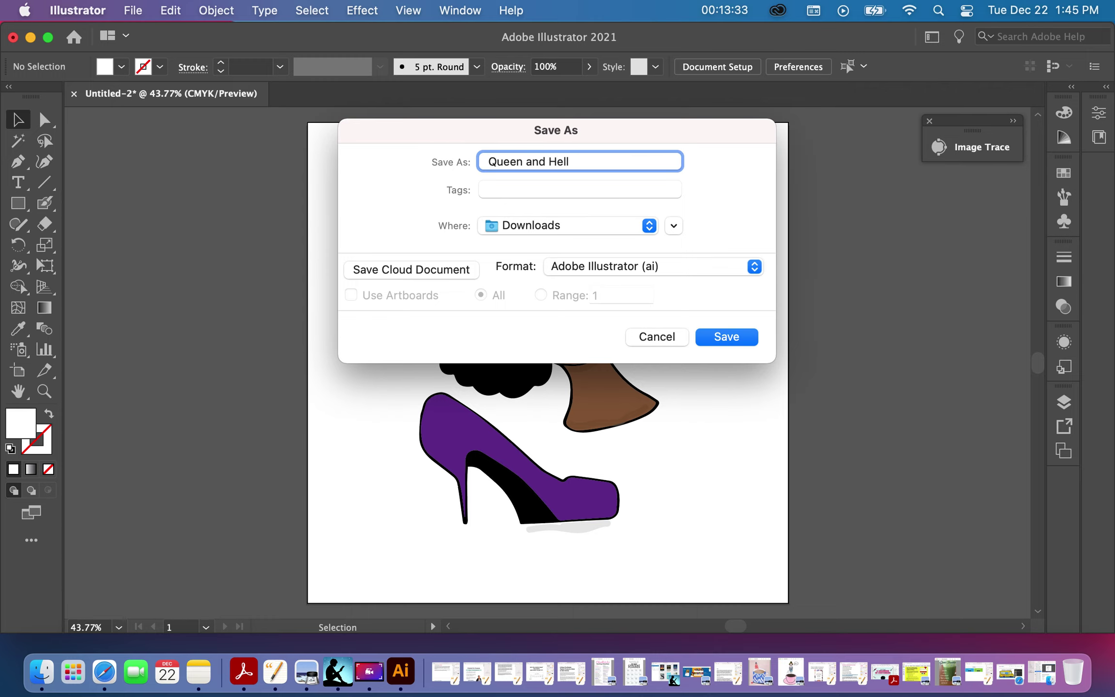
pyautogui.write('e')
pyautogui.press('Return')
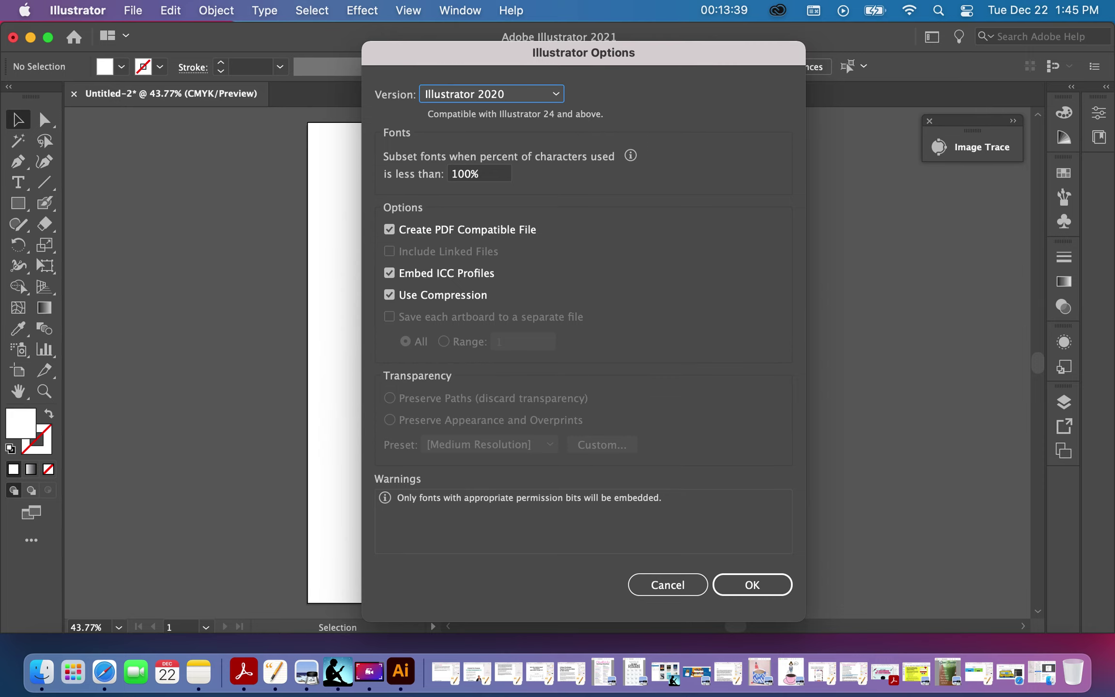
pyautogui.press('Return')
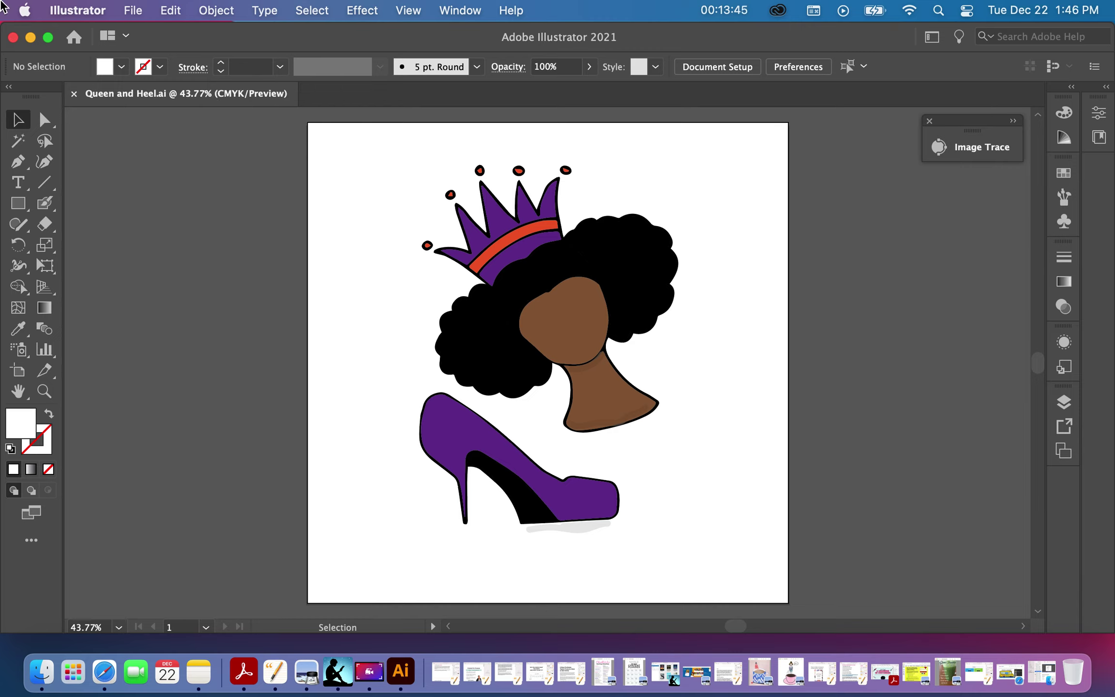
# Step: Export the artwork to Downloads as Queen and Heel.png at High (300 ppi) resolution with a transparent background
pyautogui.click(136, 14)
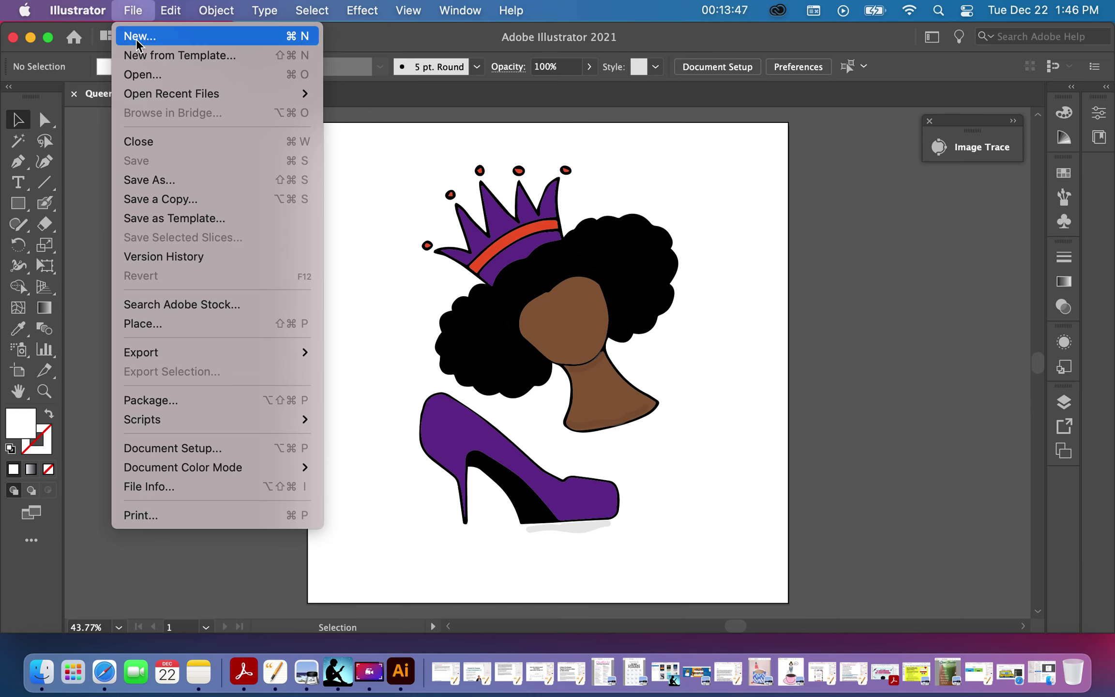
pyautogui.moveTo(173, 355)
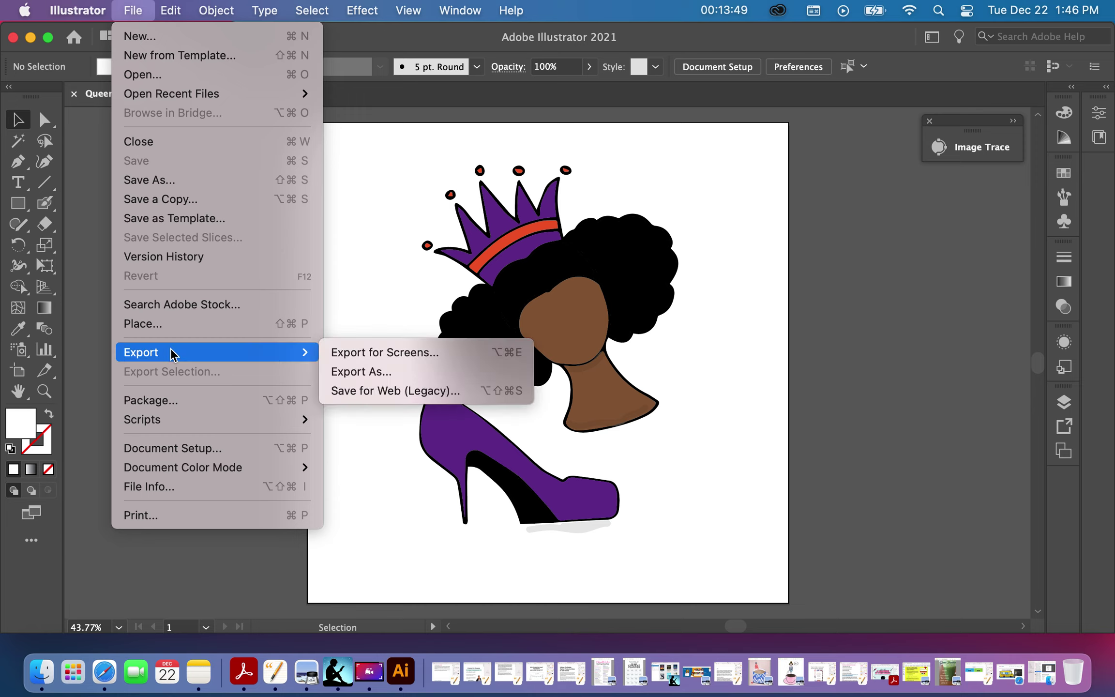
pyautogui.click(345, 371)
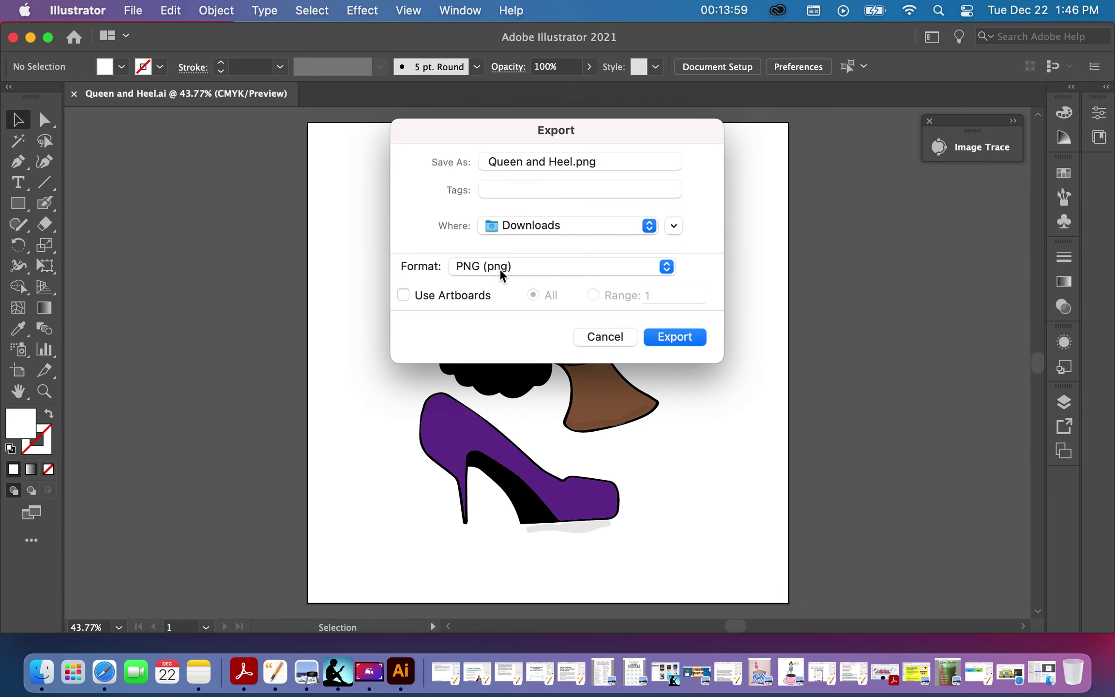
pyautogui.click(673, 336)
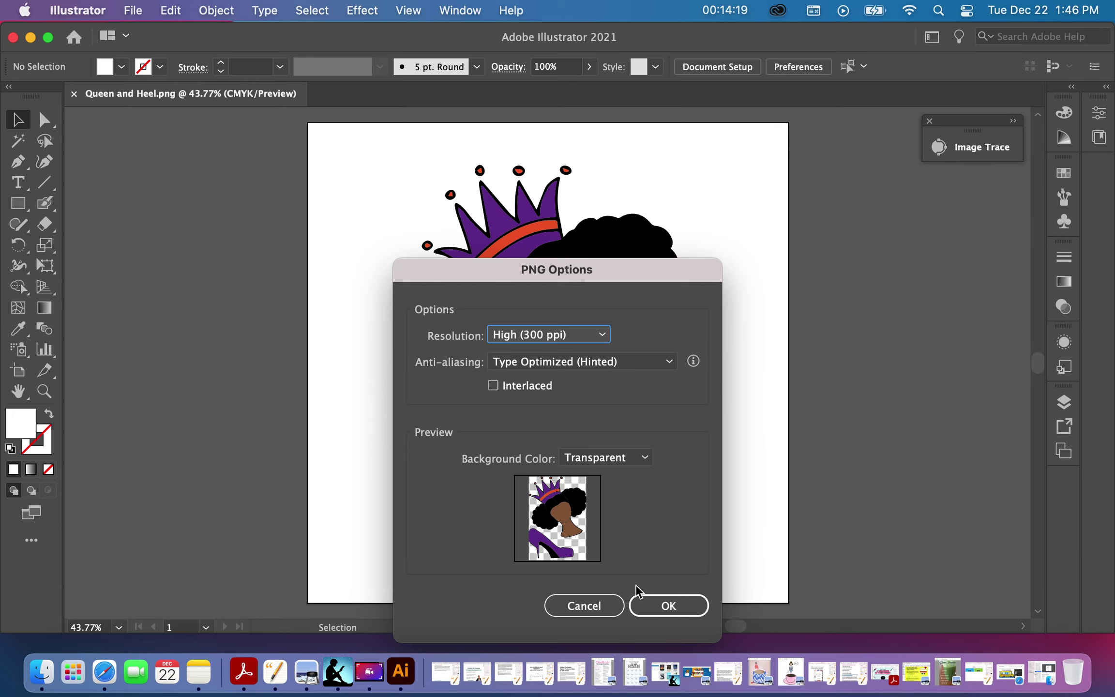
pyautogui.click(667, 609)
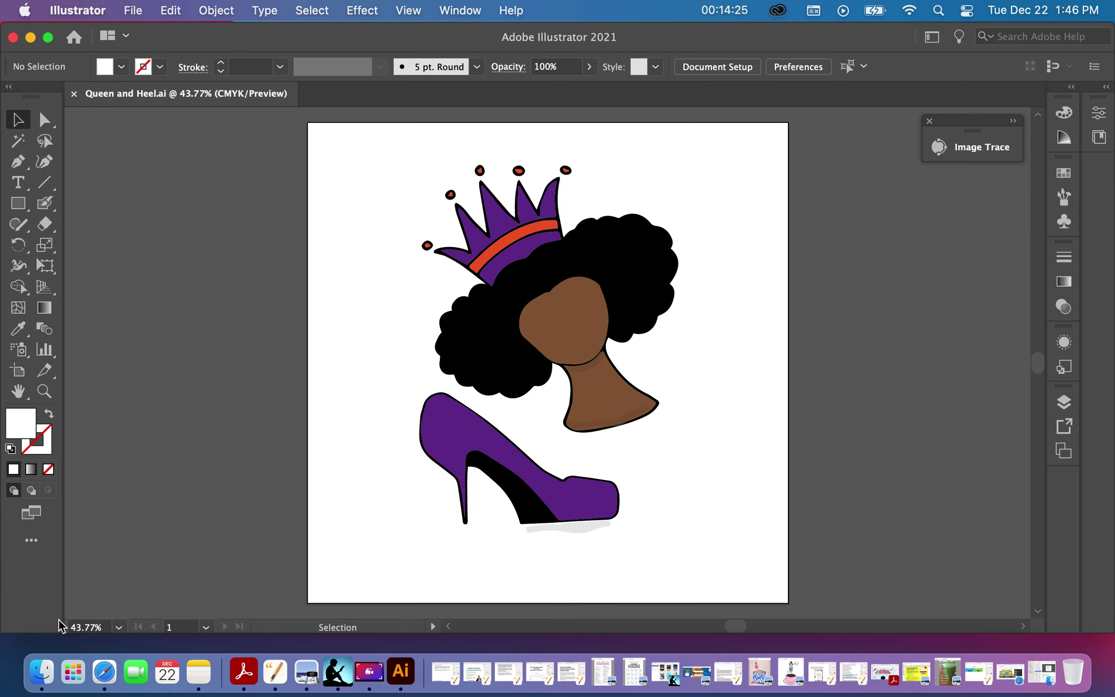
# Step: Switch to Finder, find Queen and Heel.png in the Downloads folder, and open it in Preview to check its transparent background
pyautogui.click(42, 675)
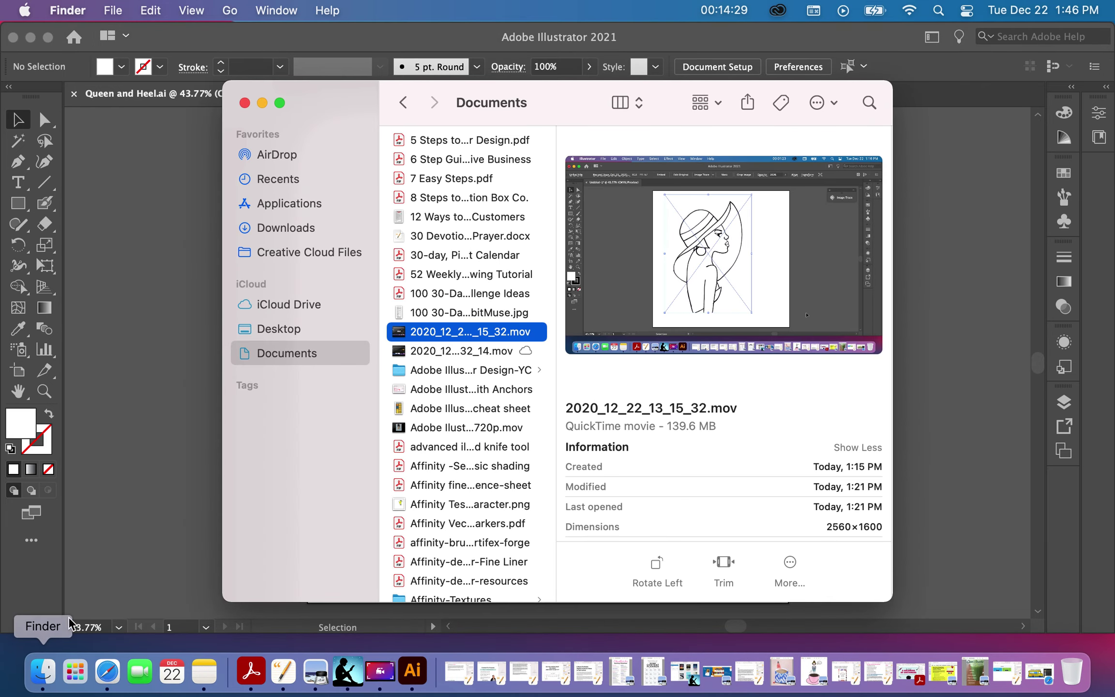
pyautogui.click(312, 224)
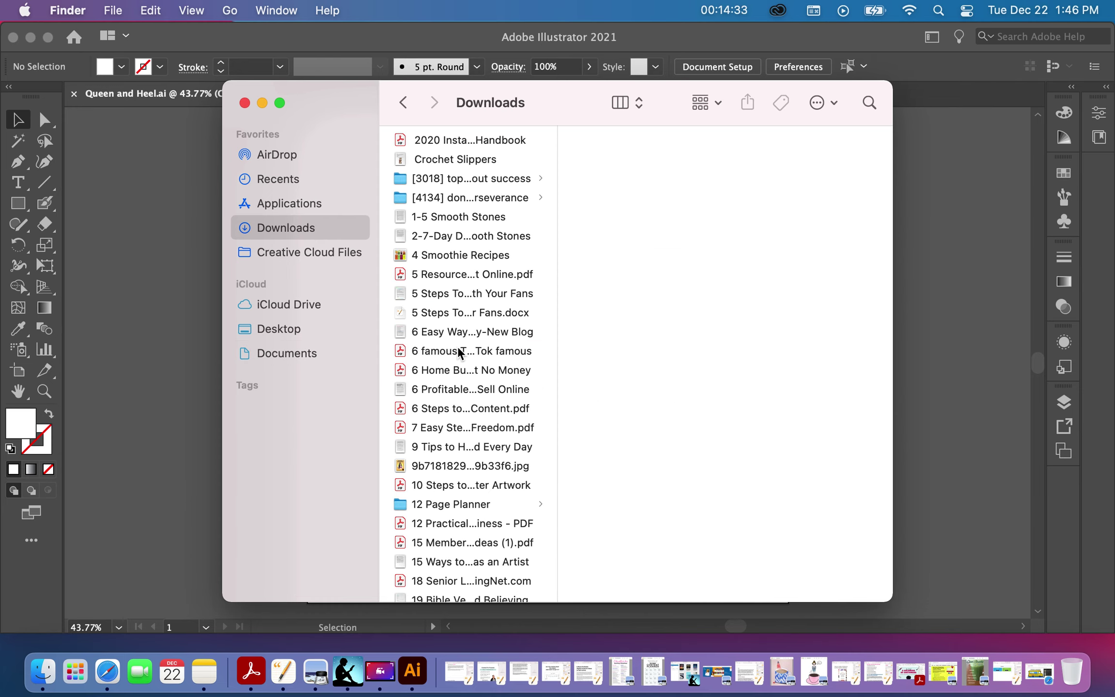
pyautogui.scroll(-20, 456, 349)
pyautogui.scroll(-20, 456, 349)
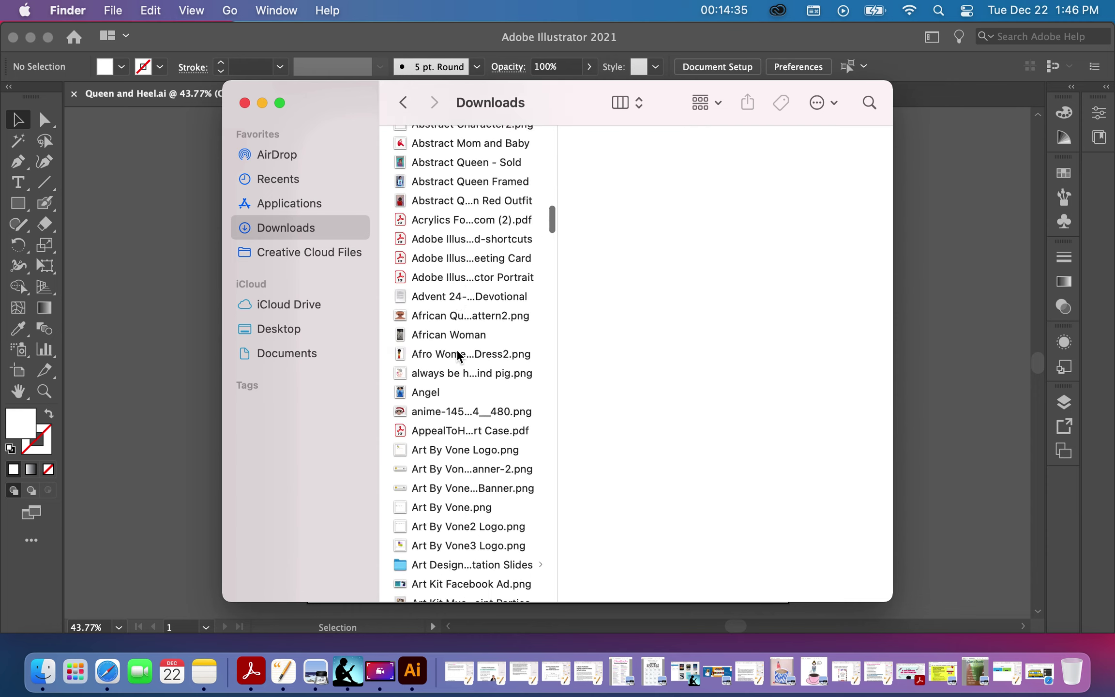
pyautogui.scroll(-20, 457, 355)
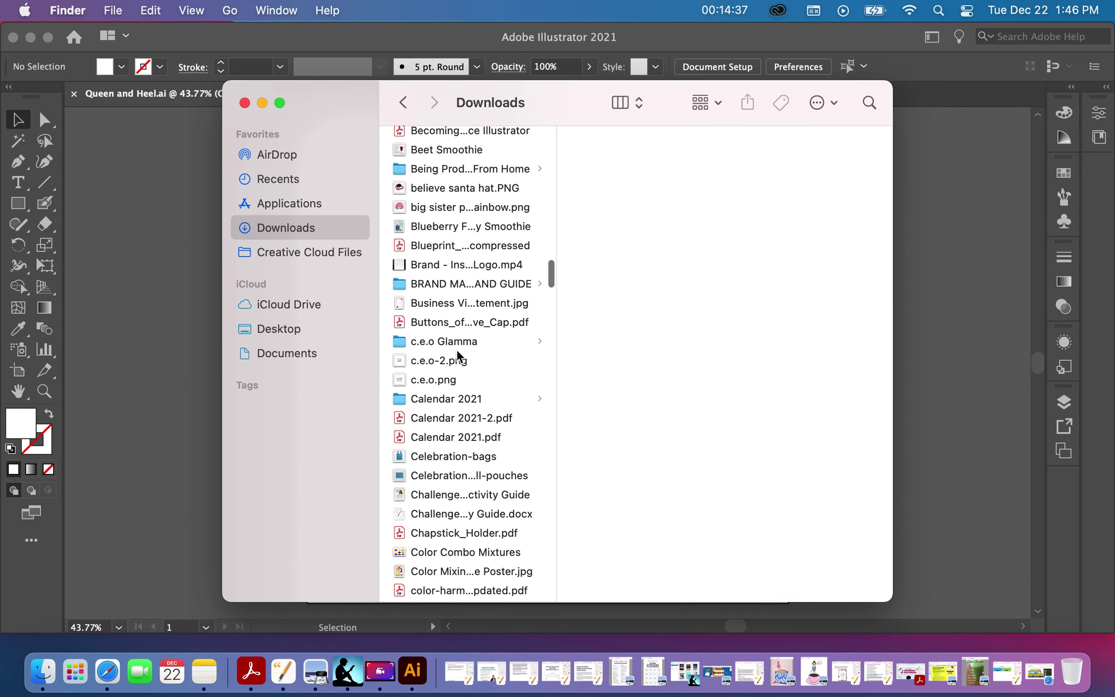
pyautogui.scroll(-20, 458, 355)
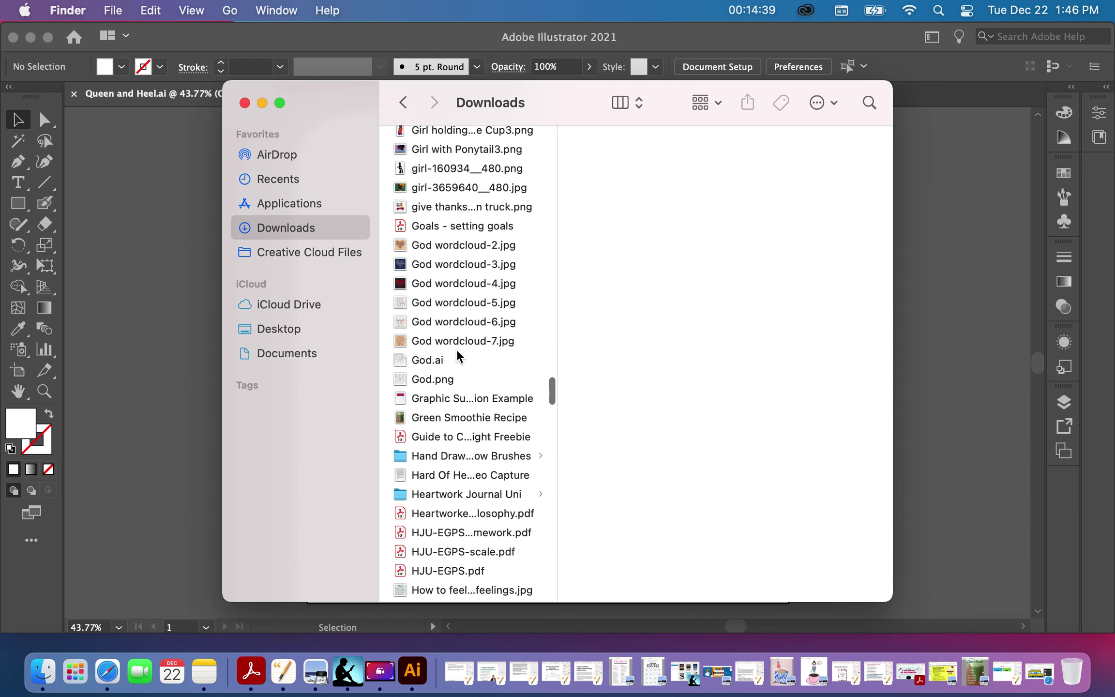
pyautogui.scroll(-20, 456, 350)
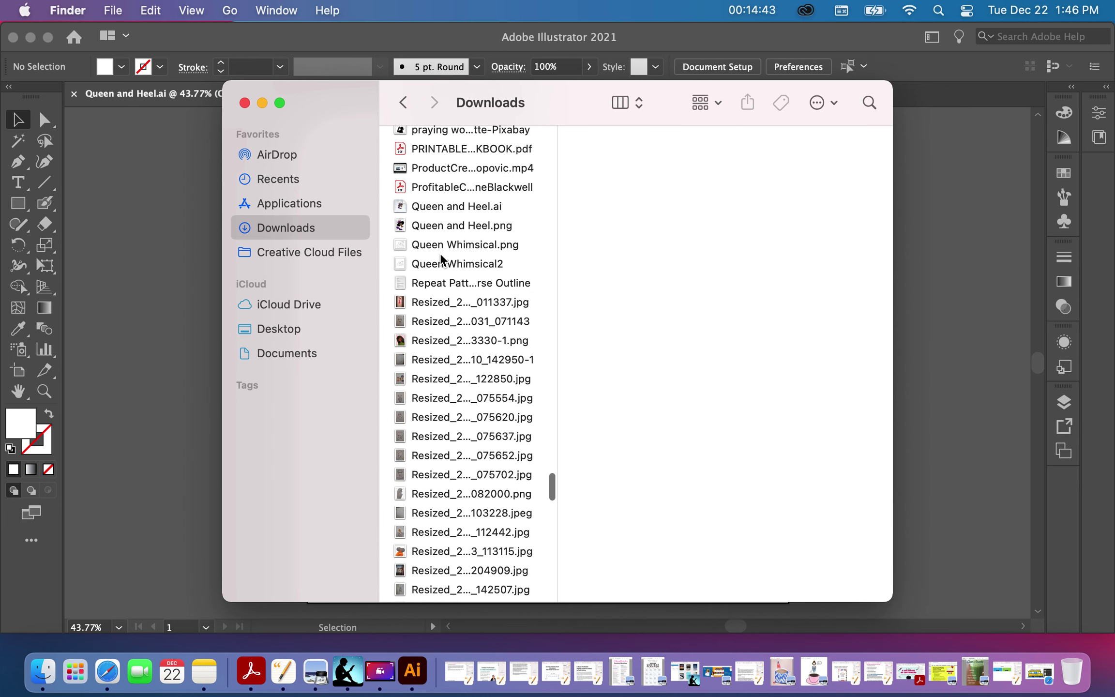
pyautogui.click(430, 229)
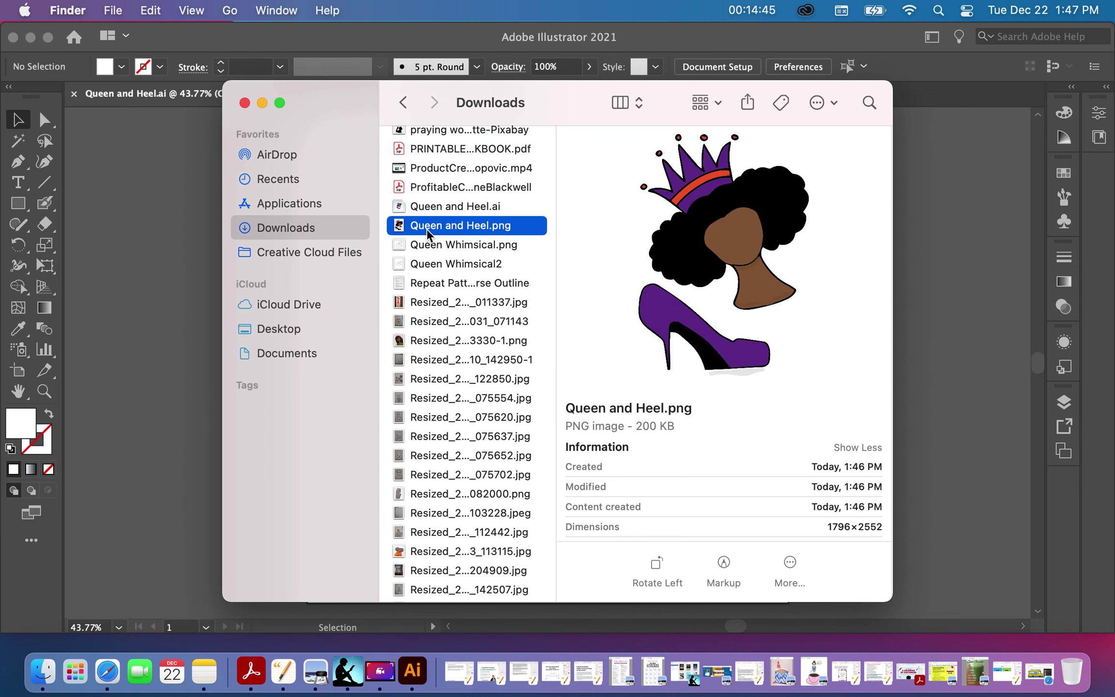
pyautogui.doubleClick(752, 267)
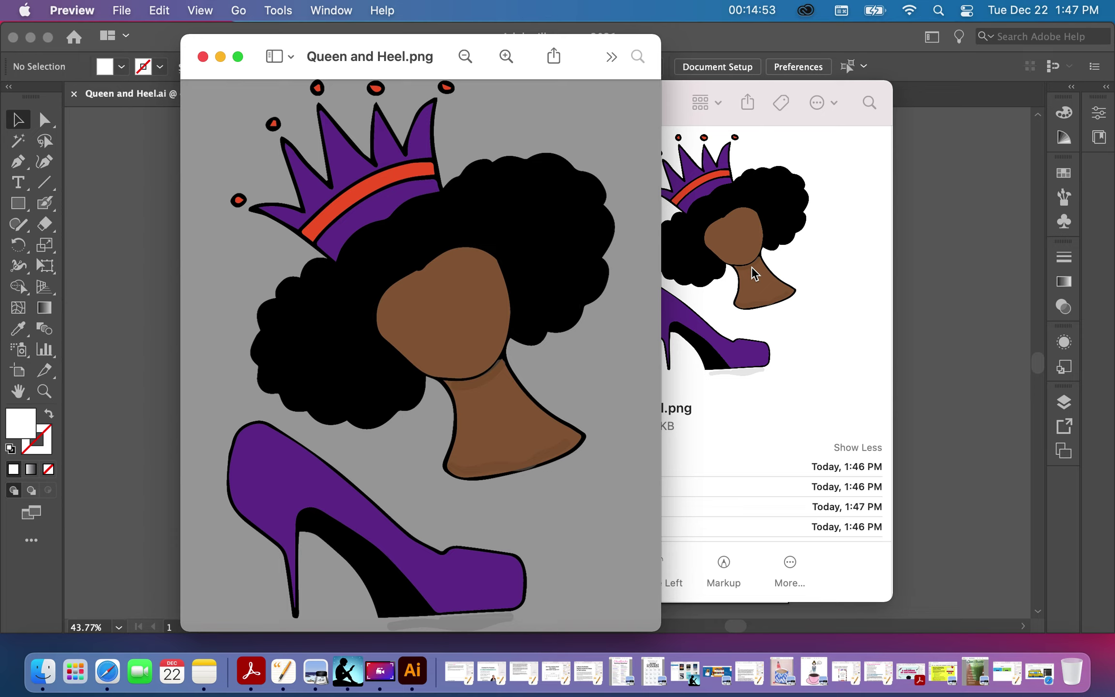
pyautogui.rightClick(380, 678)
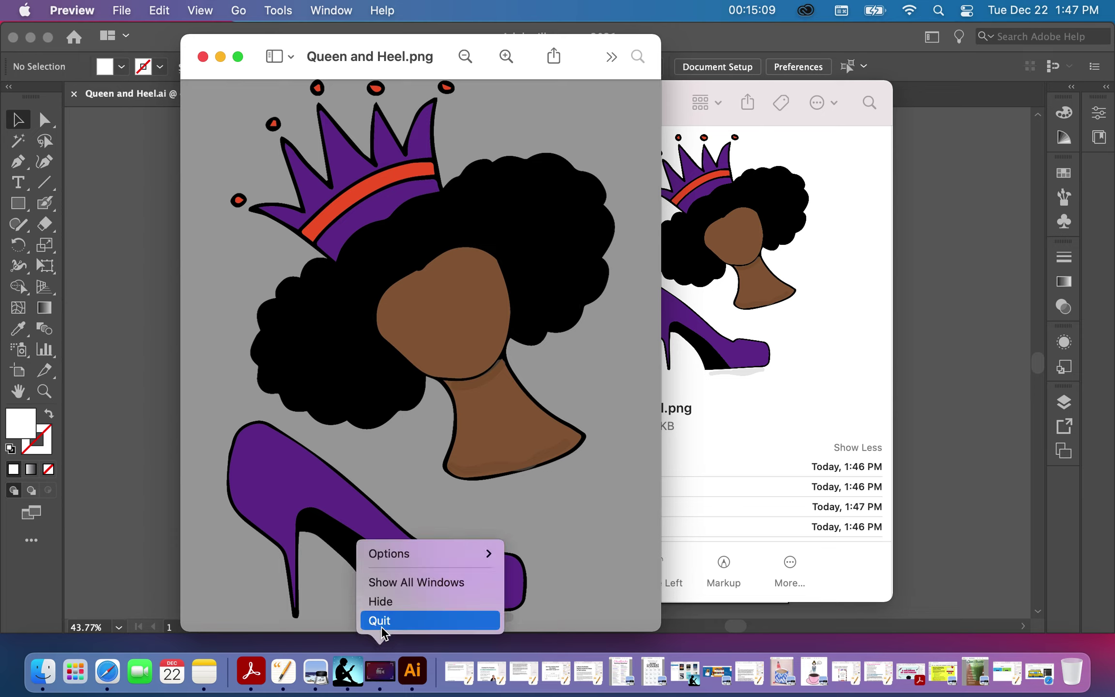